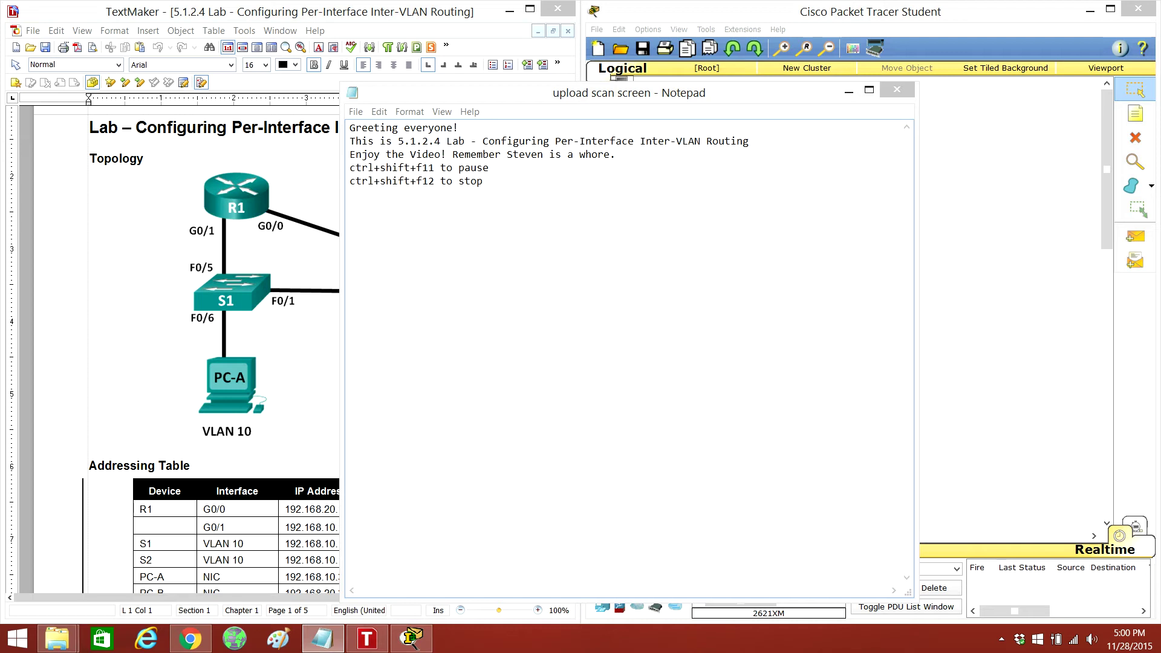
Close the 'upload scan screen' Notepad notes to reveal the lab document and workspace
{"action": "left_click", "coordinate": [849, 89]}
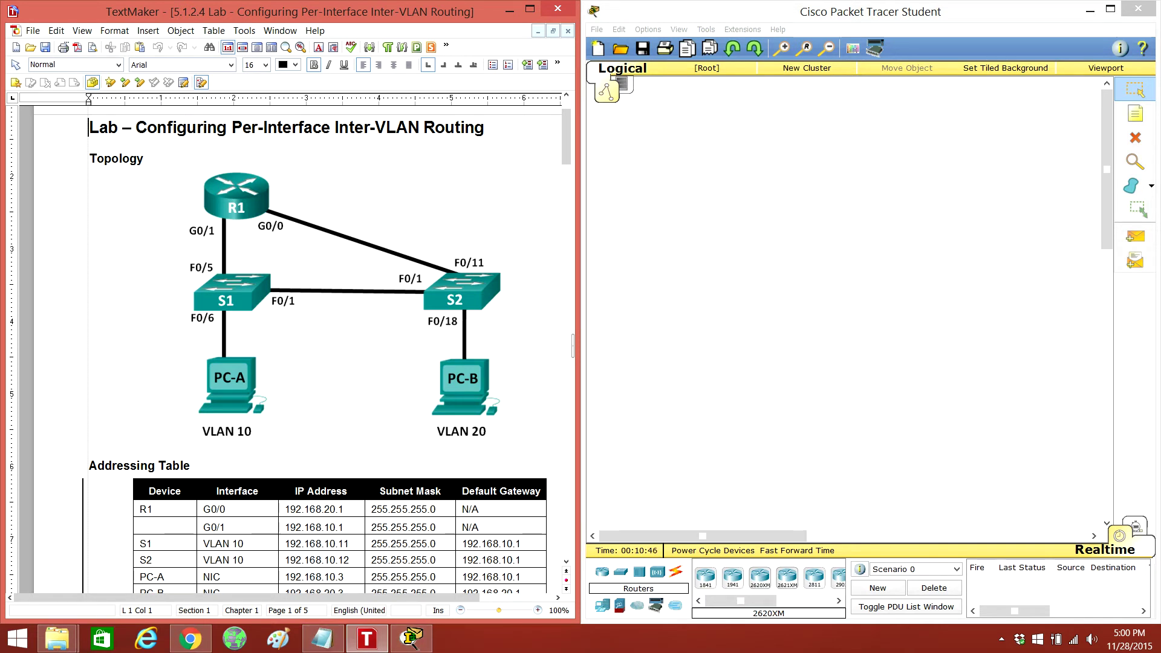
{"action": "left_click_drag", "start_coordinate": [567, 136], "coordinate": [566, 218]}
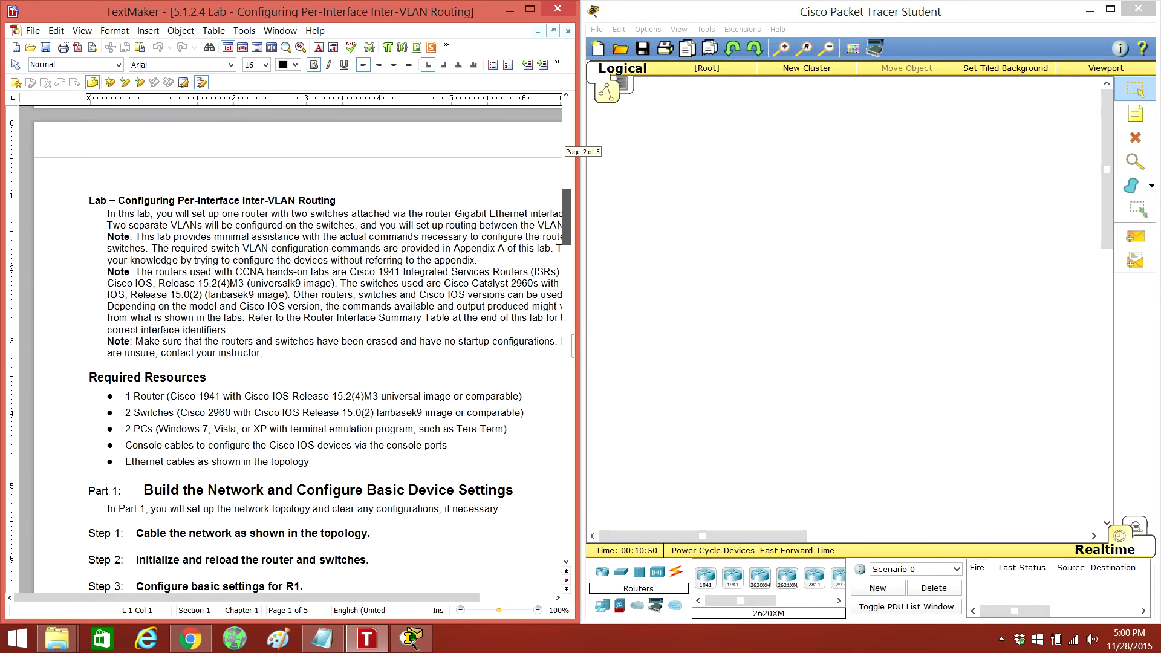
{"action": "left_click_drag", "start_coordinate": [567, 219], "coordinate": [566, 210]}
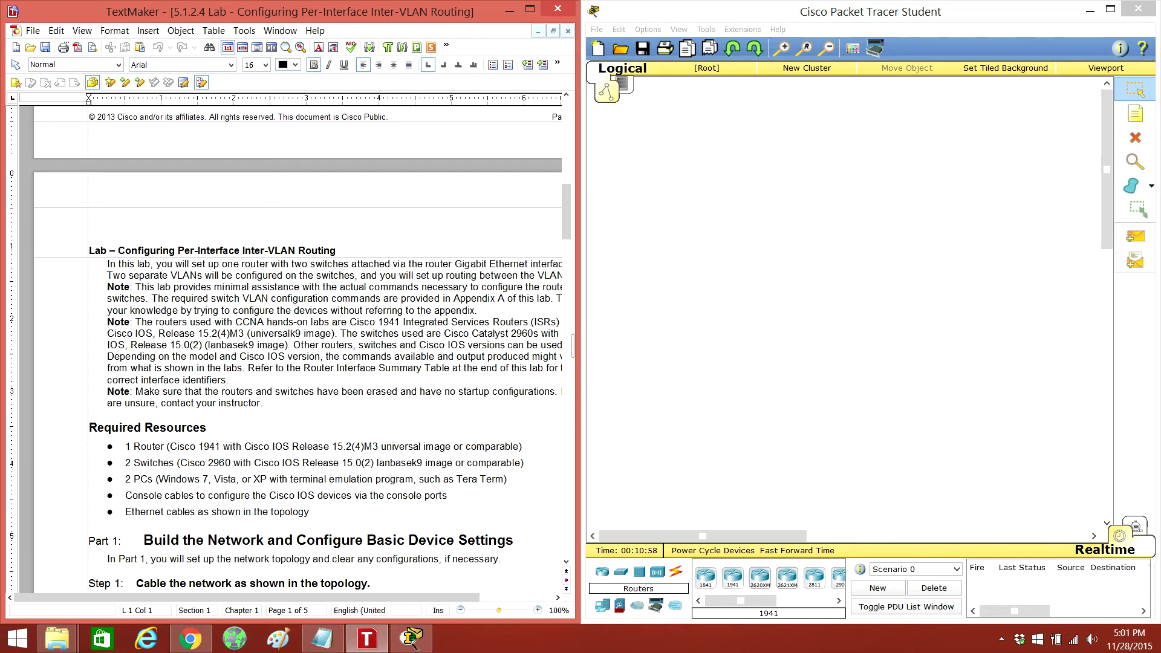
Place a 1941 router and two 2960 switches below it on the Logical workspace
{"action": "left_click", "coordinate": [733, 574]}
{"action": "left_click", "coordinate": [725, 207]}
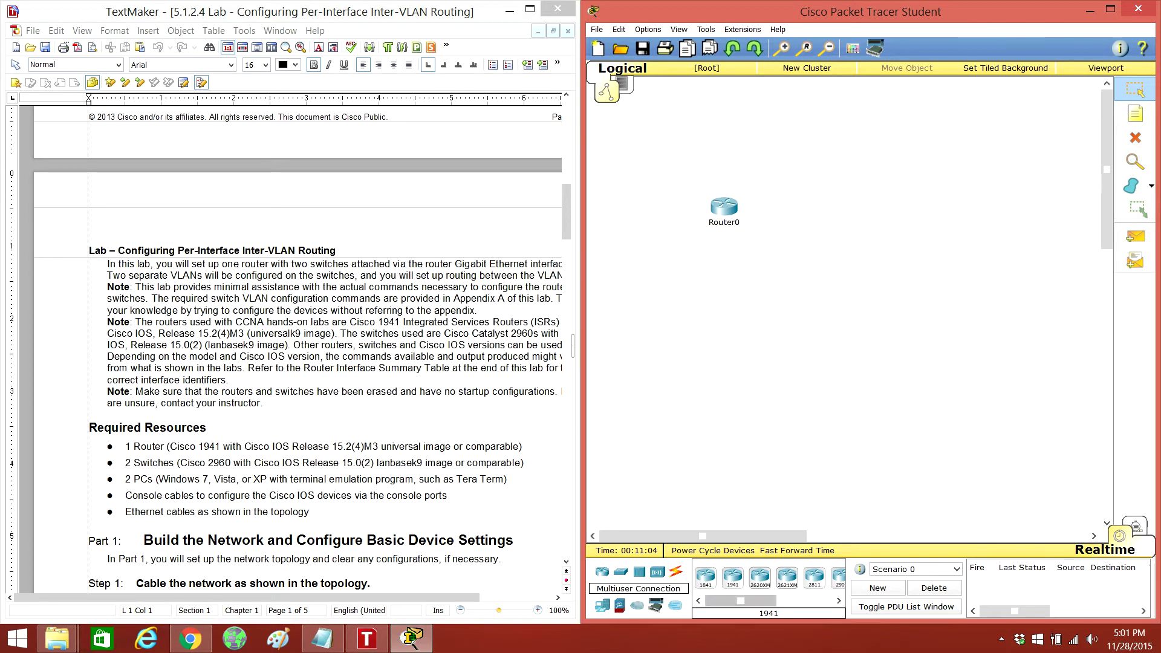
{"action": "left_click", "coordinate": [621, 572]}
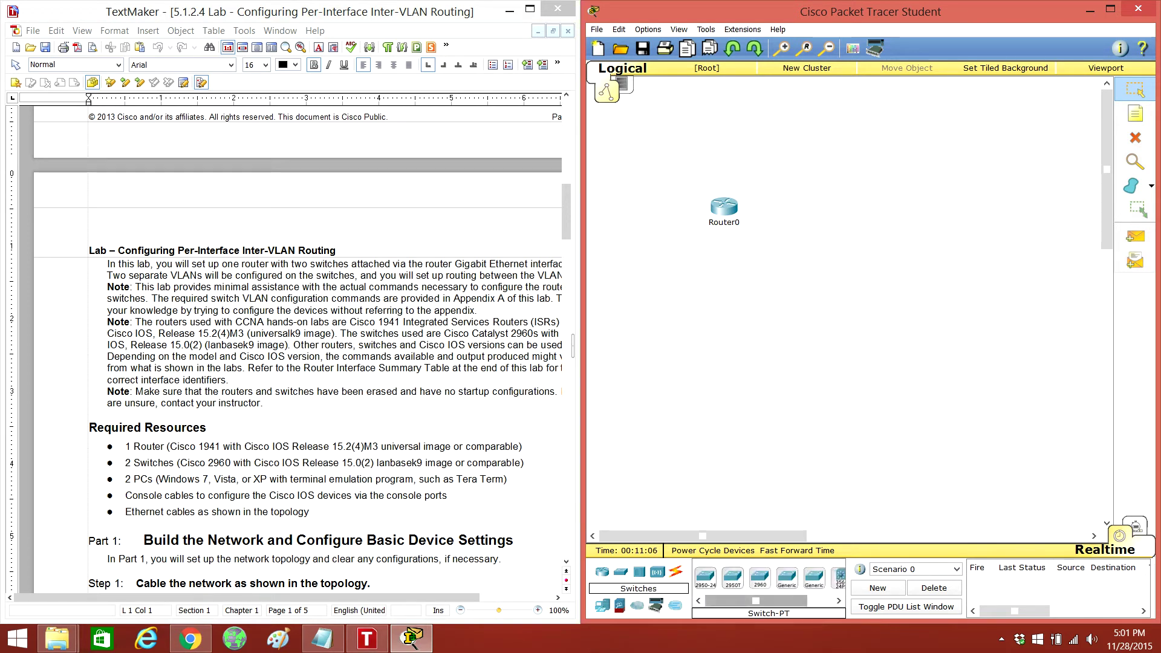
{"action": "left_click", "coordinate": [760, 575]}
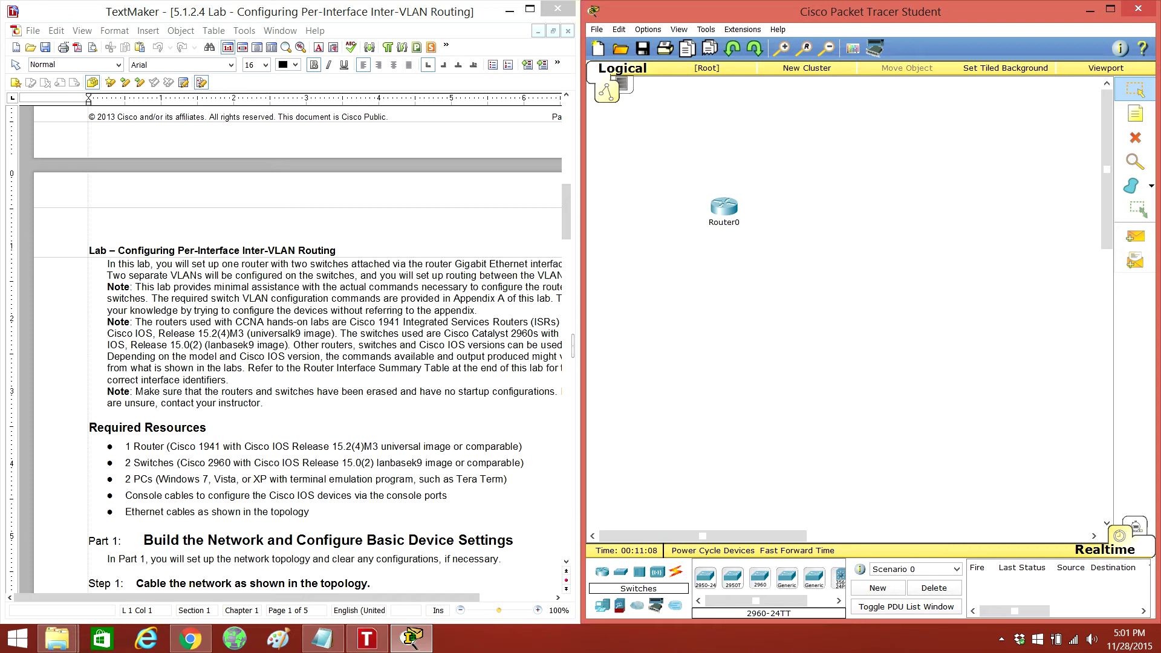
{"action": "left_click", "coordinate": [727, 291]}
{"action": "left_click", "coordinate": [760, 575]}
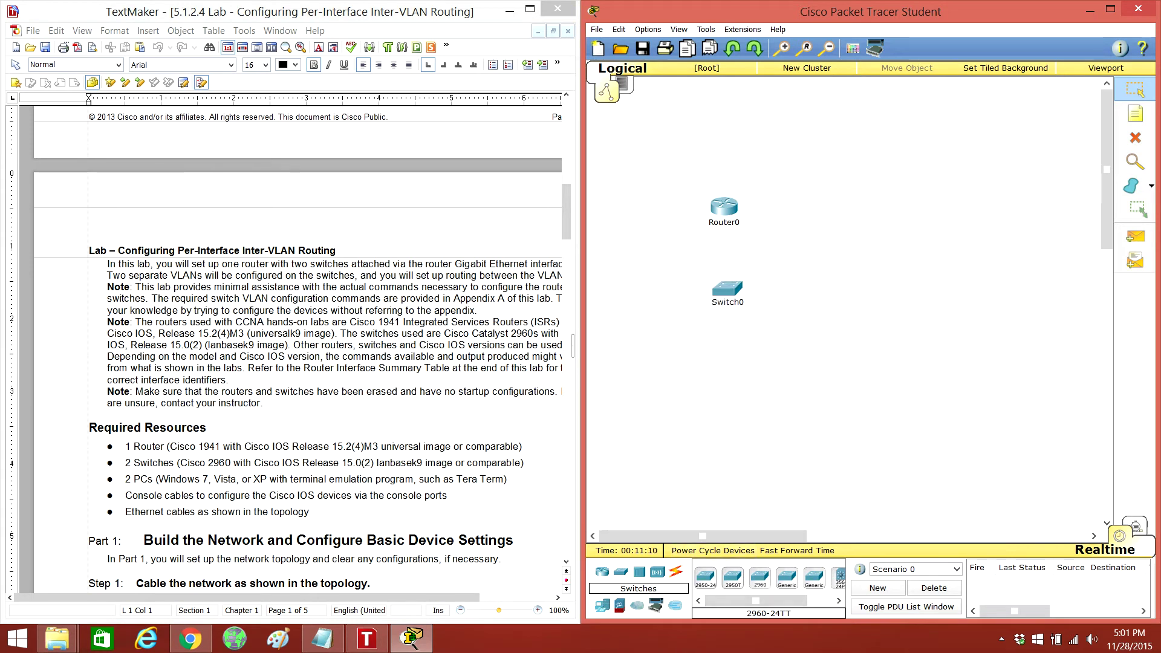
{"action": "left_click", "coordinate": [832, 288]}
Align the switches with the topology figure and place two PCs beneath them
{"action": "left_click", "coordinate": [299, 363]}
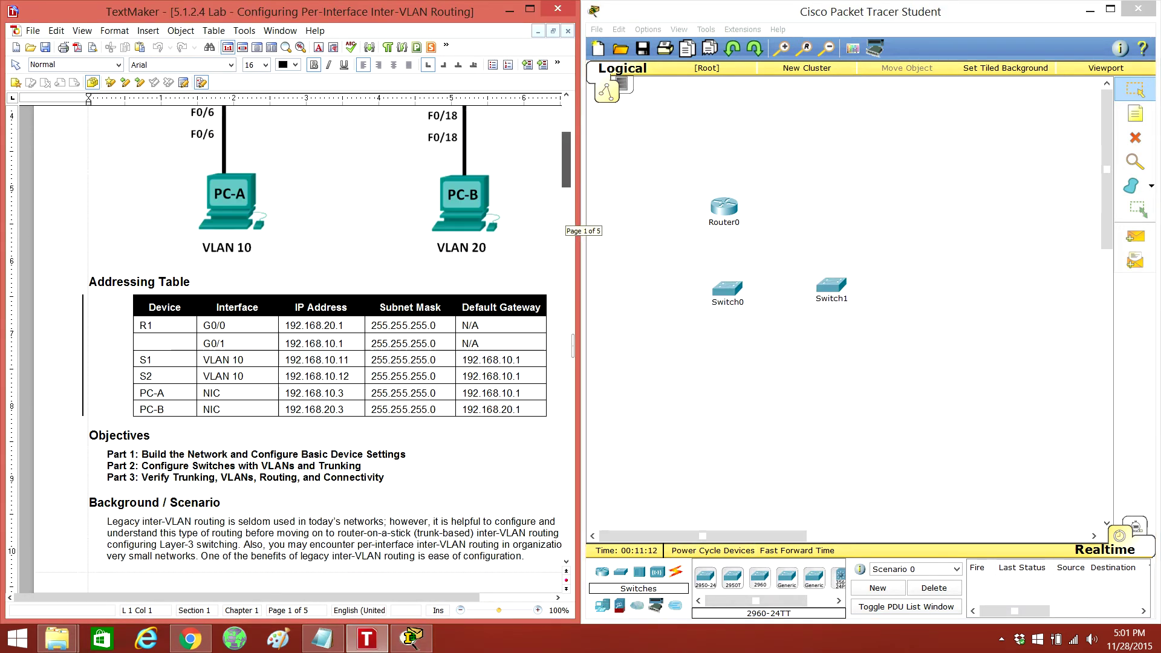
{"action": "scroll", "coordinate": [299, 364], "scroll_direction": "up", "scroll_amount": 5}
{"action": "scroll", "coordinate": [299, 363], "scroll_direction": "down", "scroll_amount": 2}
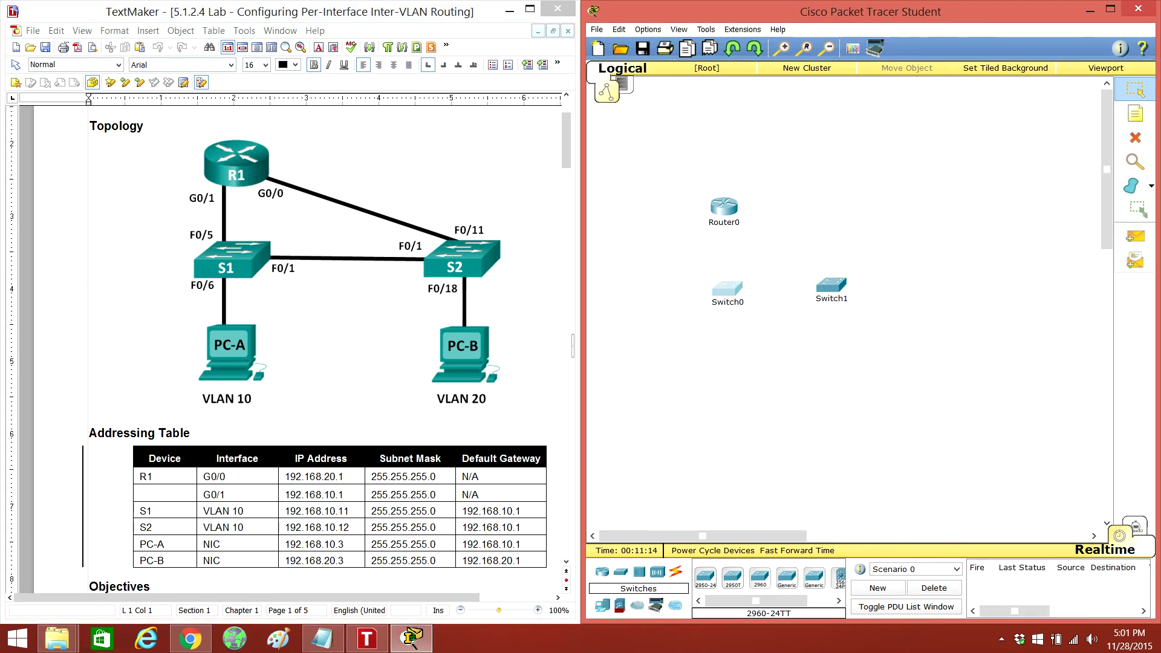
{"action": "left_click_drag", "start_coordinate": [727, 290], "coordinate": [724, 284]}
{"action": "left_click_drag", "start_coordinate": [833, 288], "coordinate": [829, 286]}
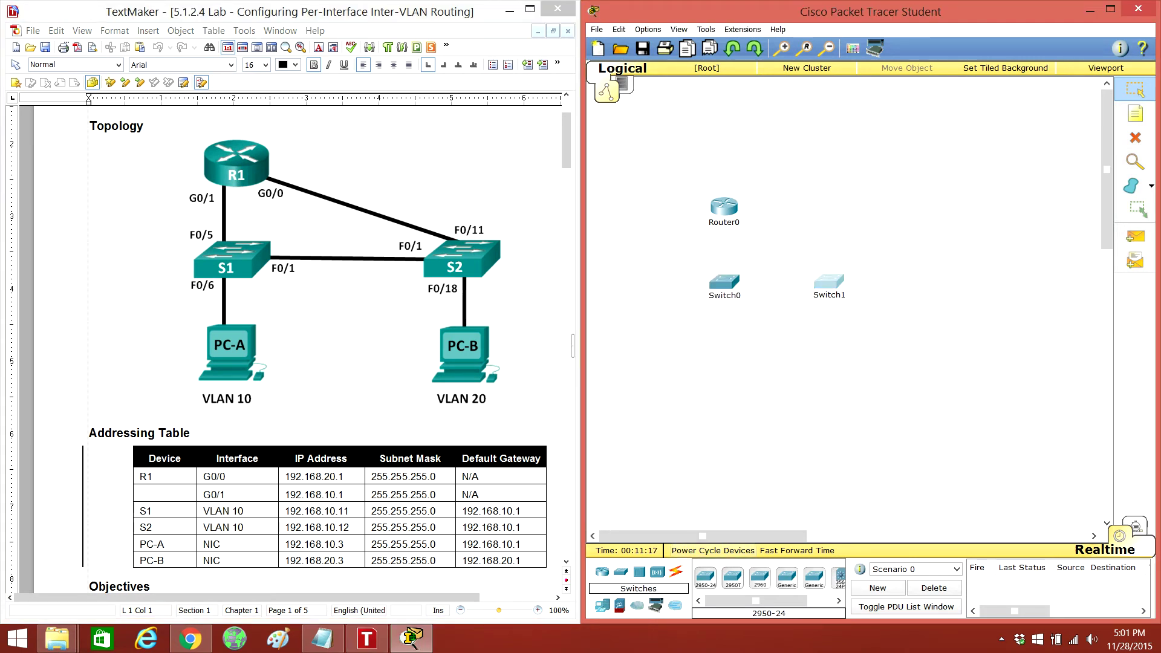
{"action": "left_click", "coordinate": [603, 589]}
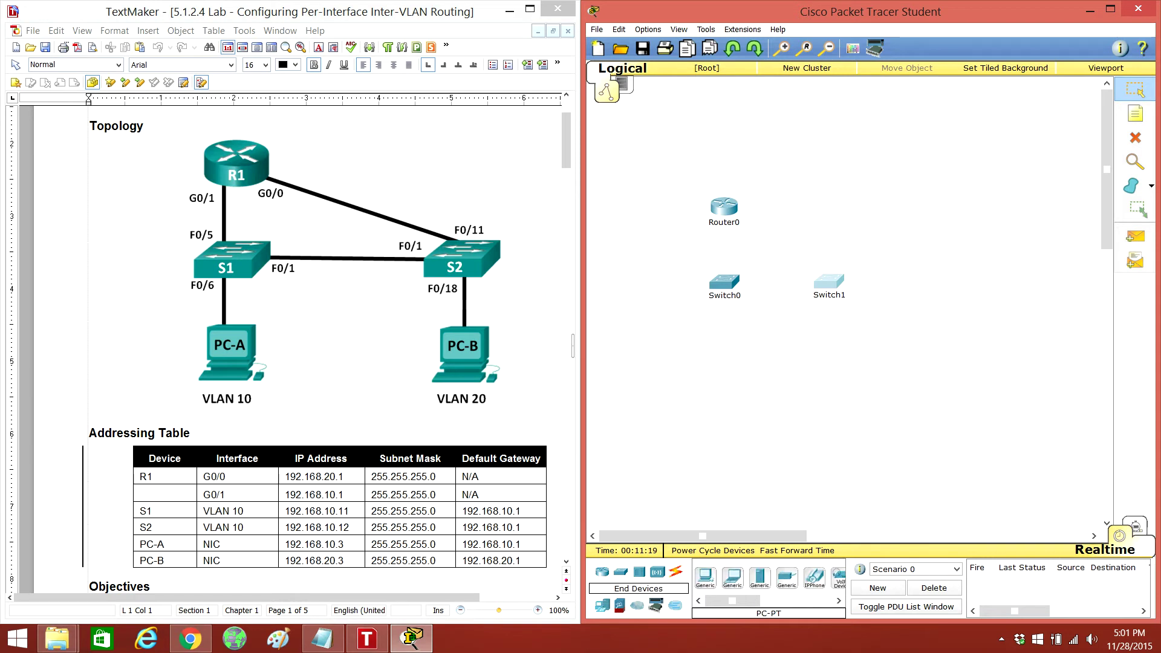
{"action": "left_click", "coordinate": [729, 356]}
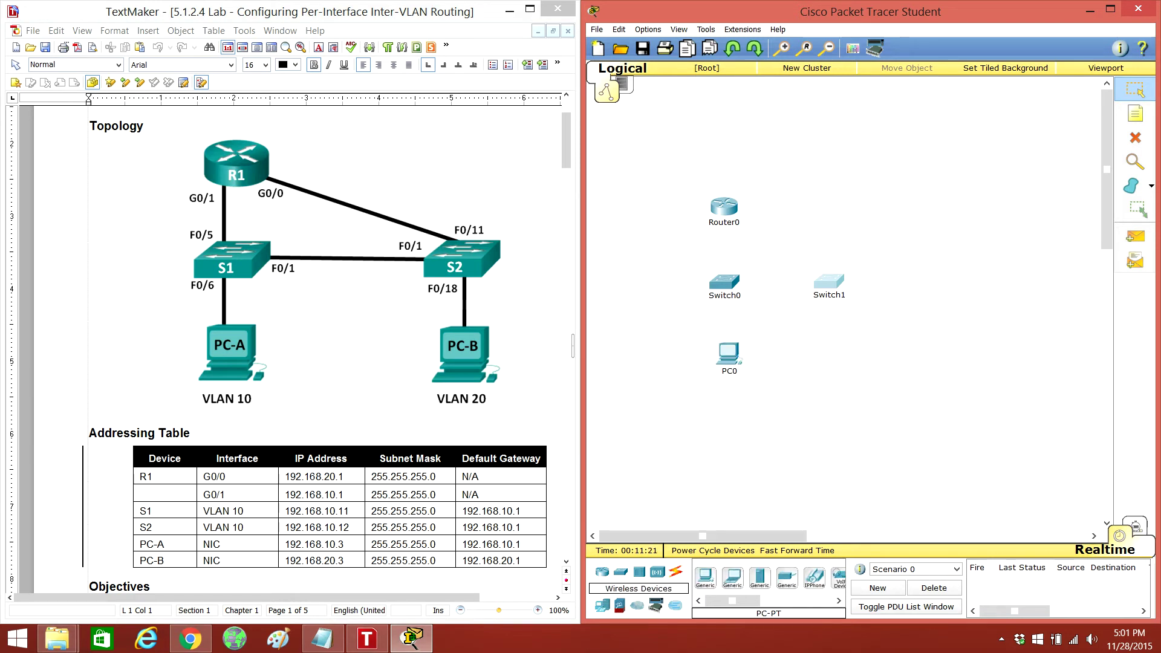
{"action": "left_click", "coordinate": [837, 356]}
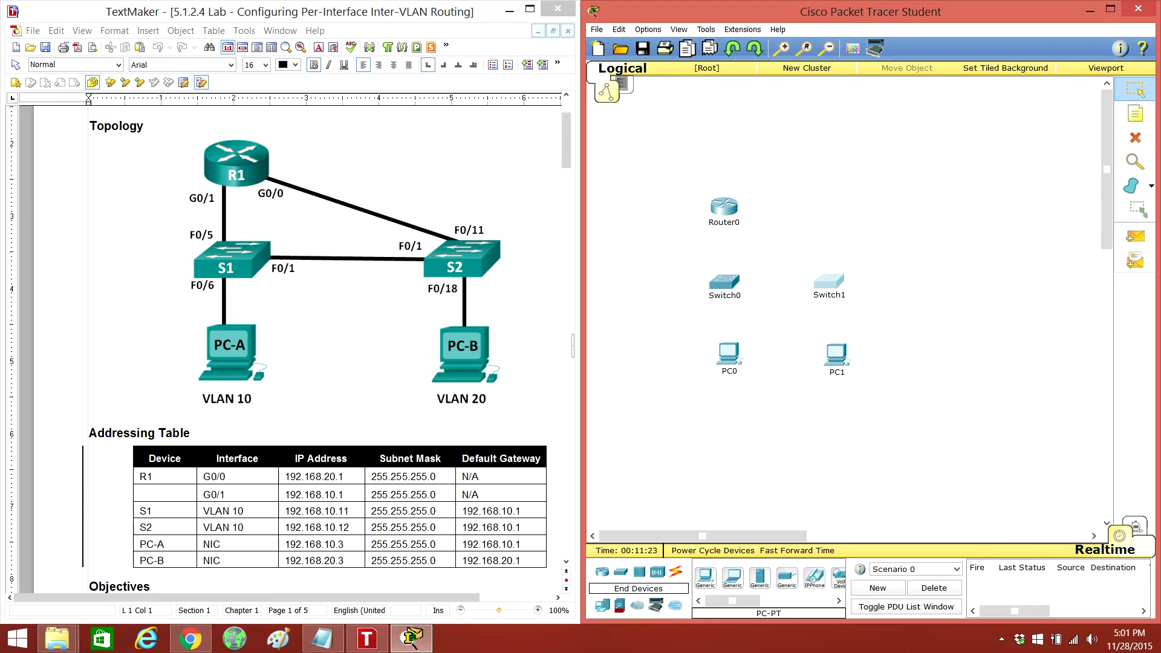
{"action": "left_click_drag", "start_coordinate": [729, 356], "coordinate": [723, 354]}
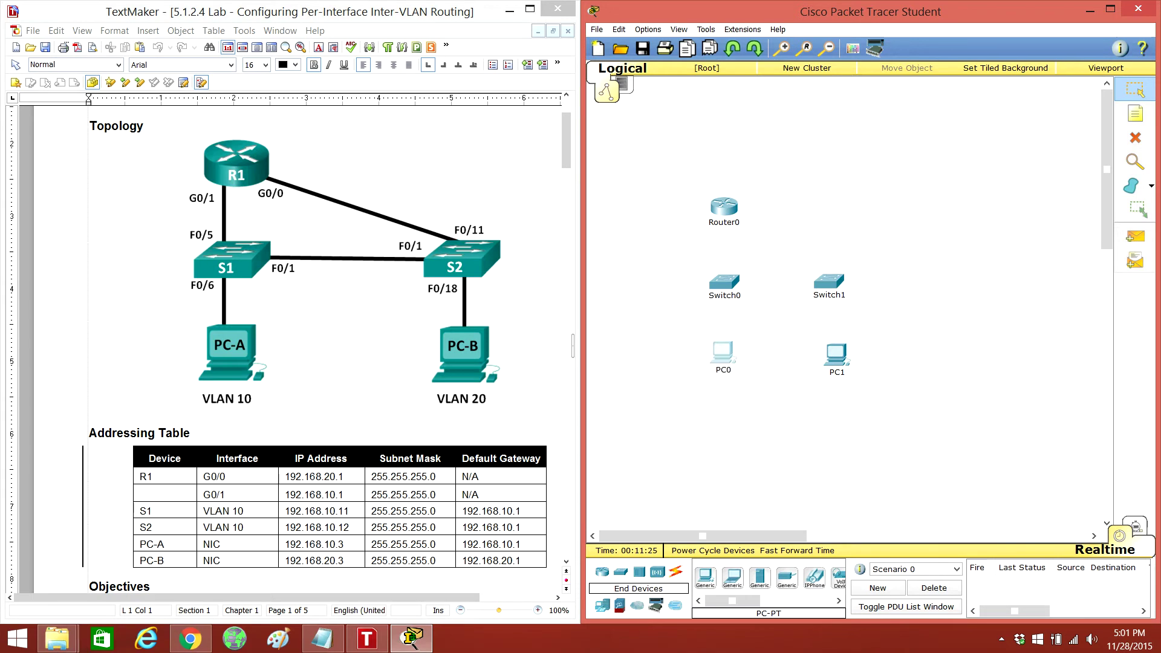
{"action": "left_click_drag", "start_coordinate": [837, 356], "coordinate": [833, 352]}
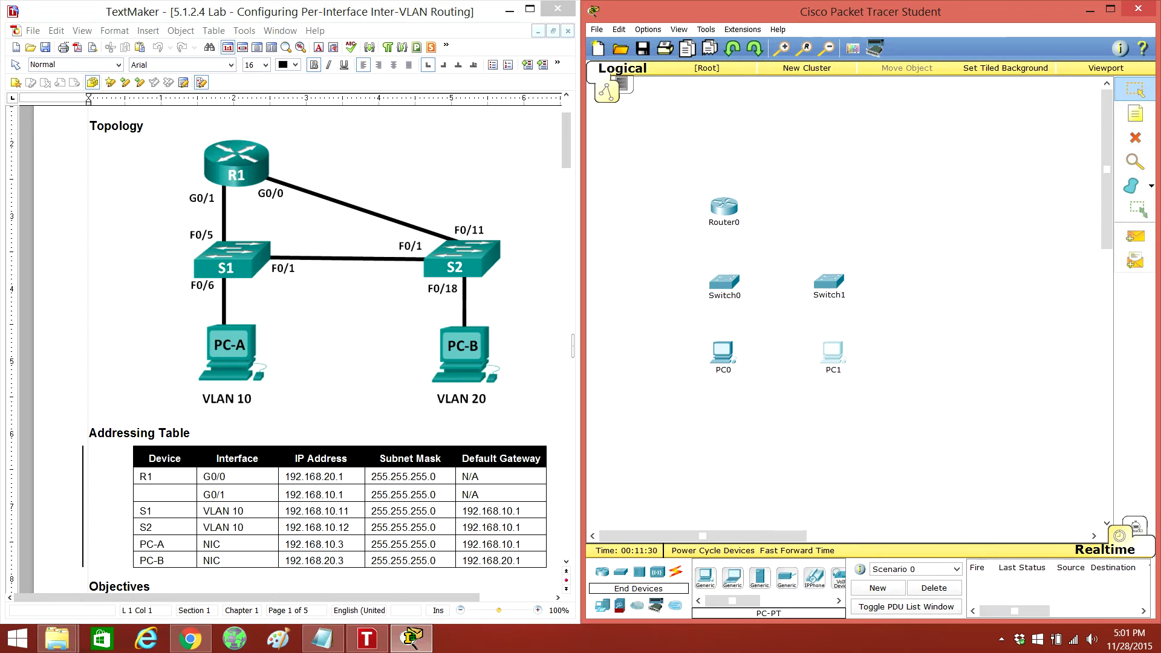
Cable Router0 GigabitEthernet0/1 to Switch0 FastEthernet0/5 with copper straight-through
{"action": "left_click", "coordinate": [675, 572]}
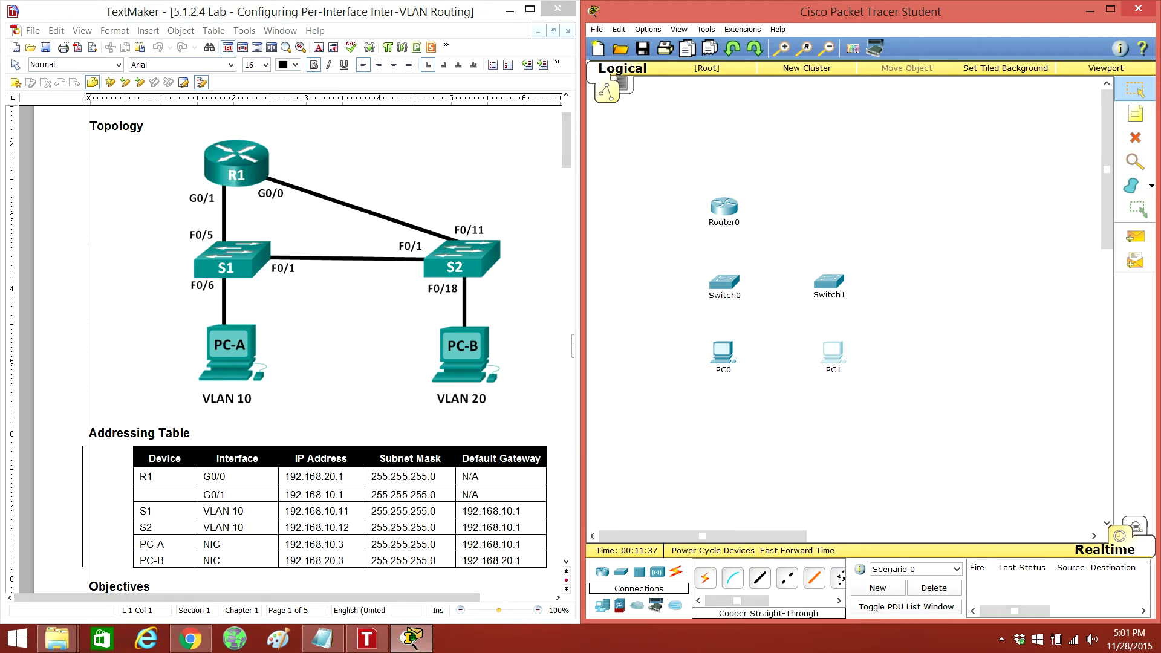
{"action": "left_click", "coordinate": [759, 579]}
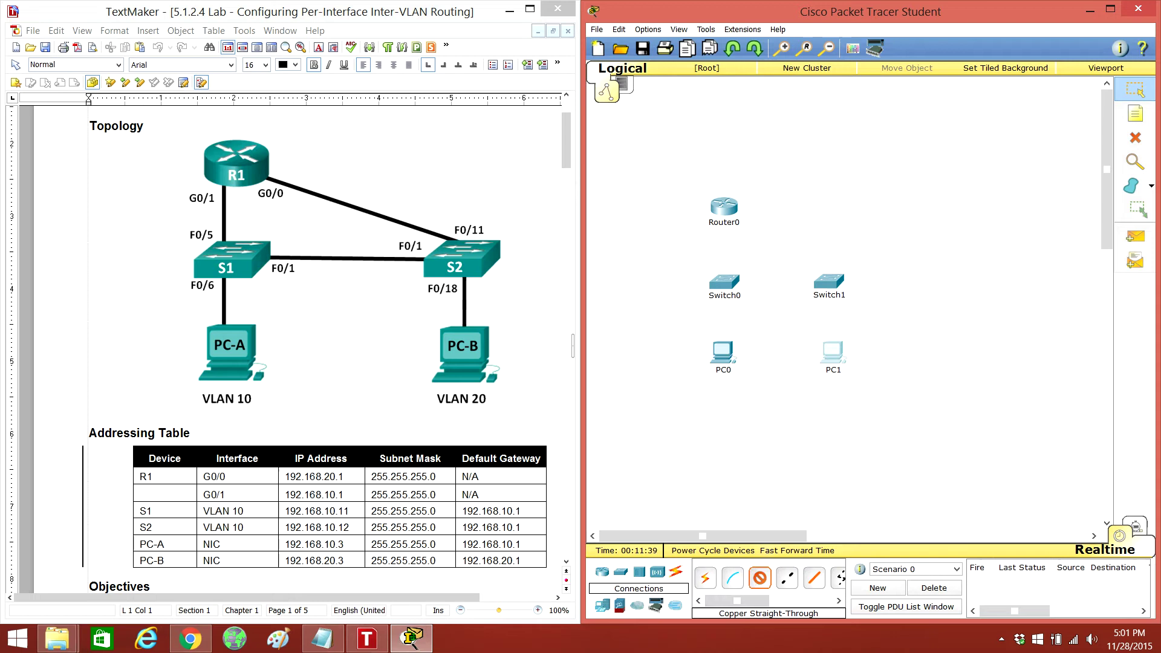
{"action": "left_click", "coordinate": [724, 208]}
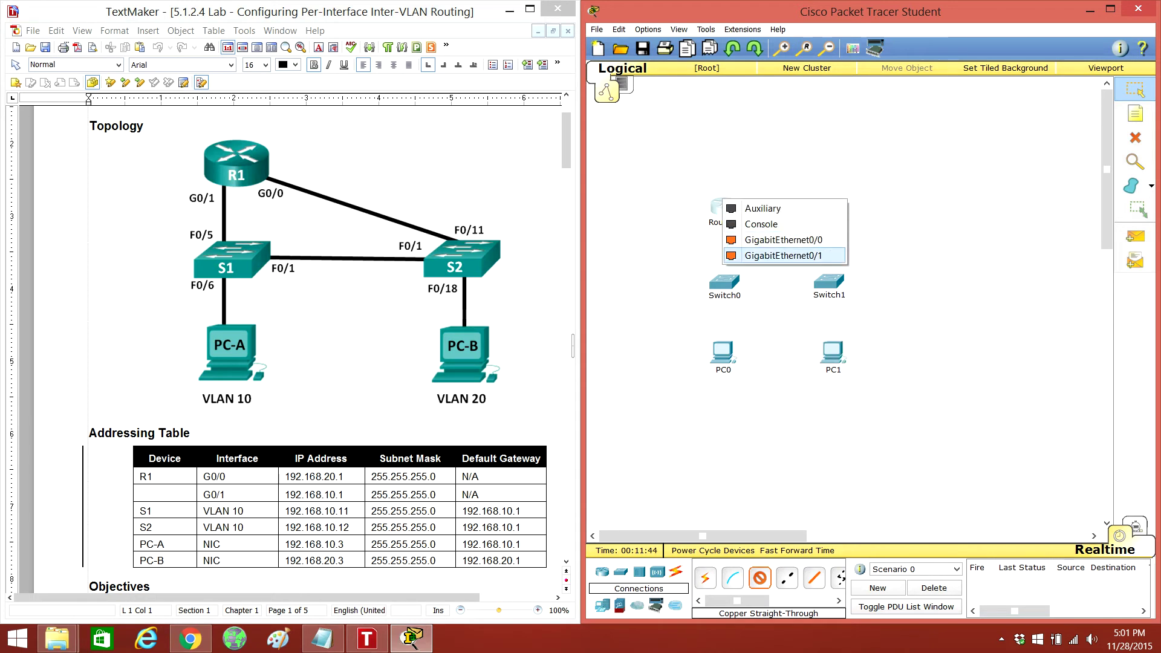
{"action": "left_click", "coordinate": [785, 255]}
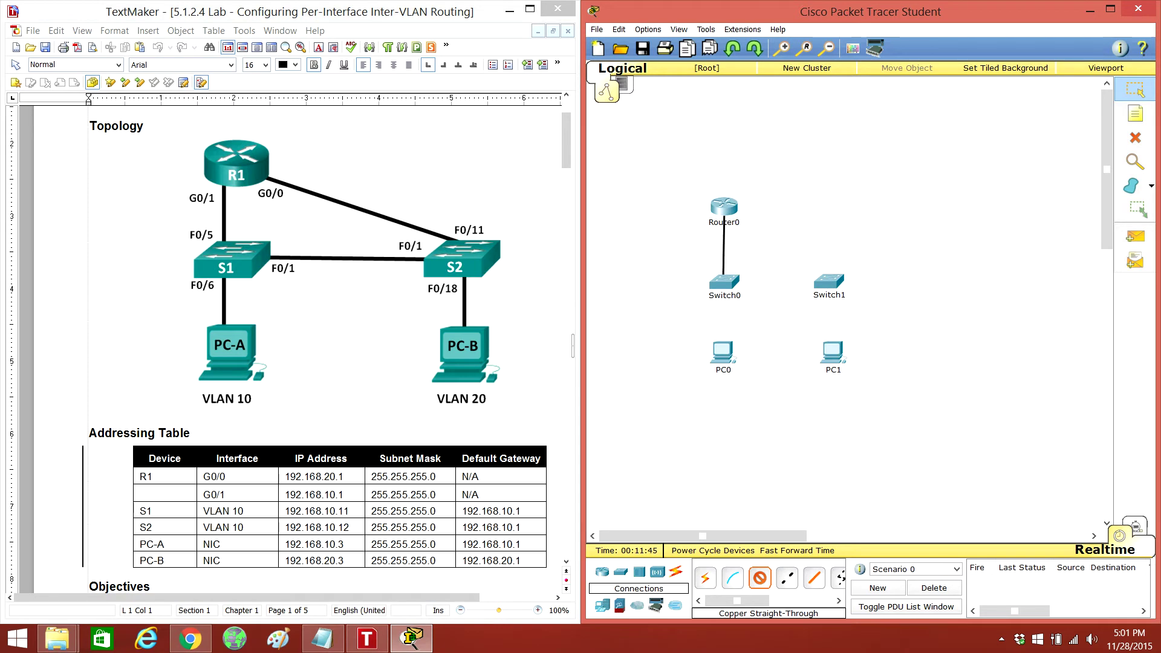
{"action": "left_click", "coordinate": [725, 282]}
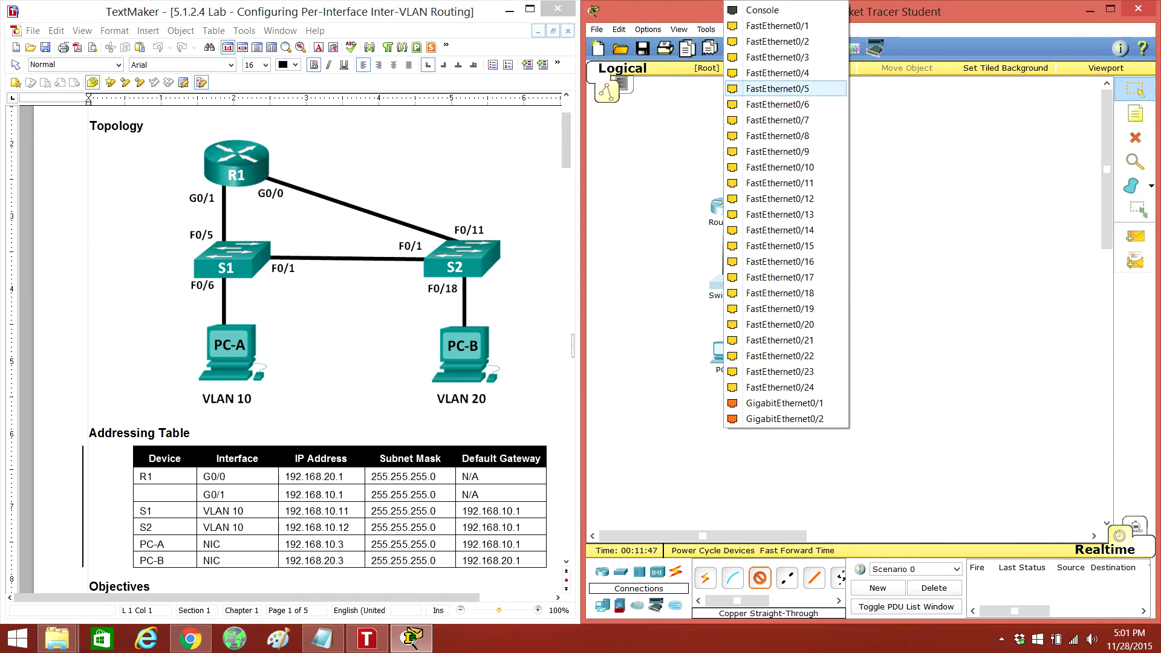
{"action": "left_click", "coordinate": [777, 89]}
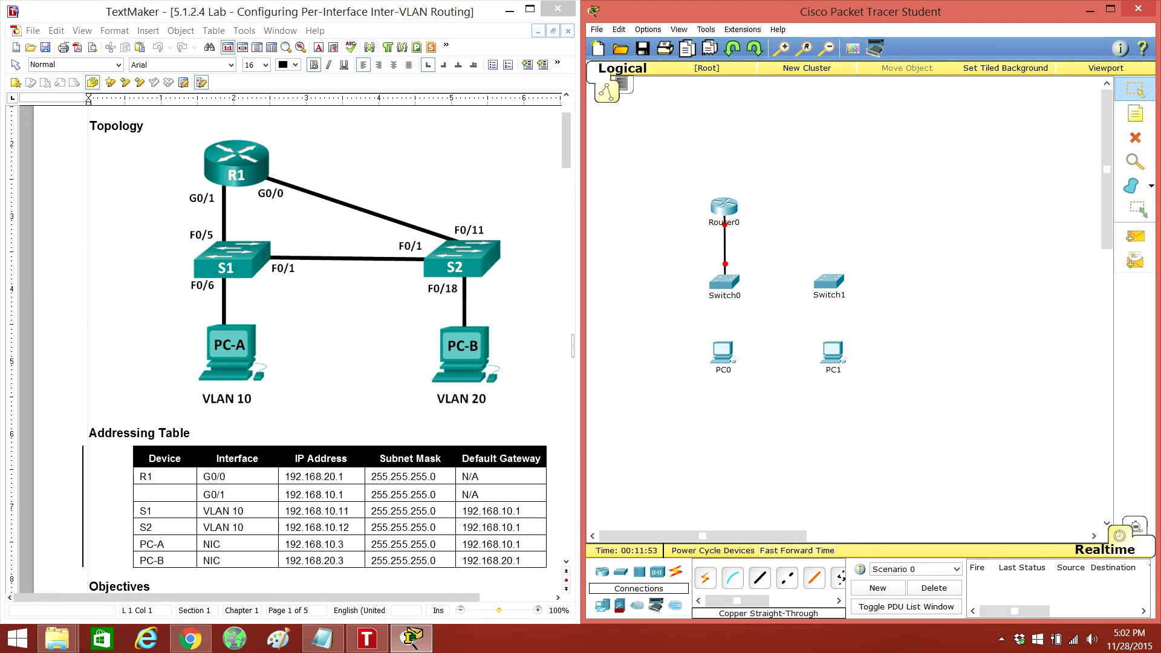
Abandon an unfinished second cable and redo the Router0-to-Switch0 link
{"action": "left_click", "coordinate": [761, 579]}
{"action": "left_click", "coordinate": [724, 211]}
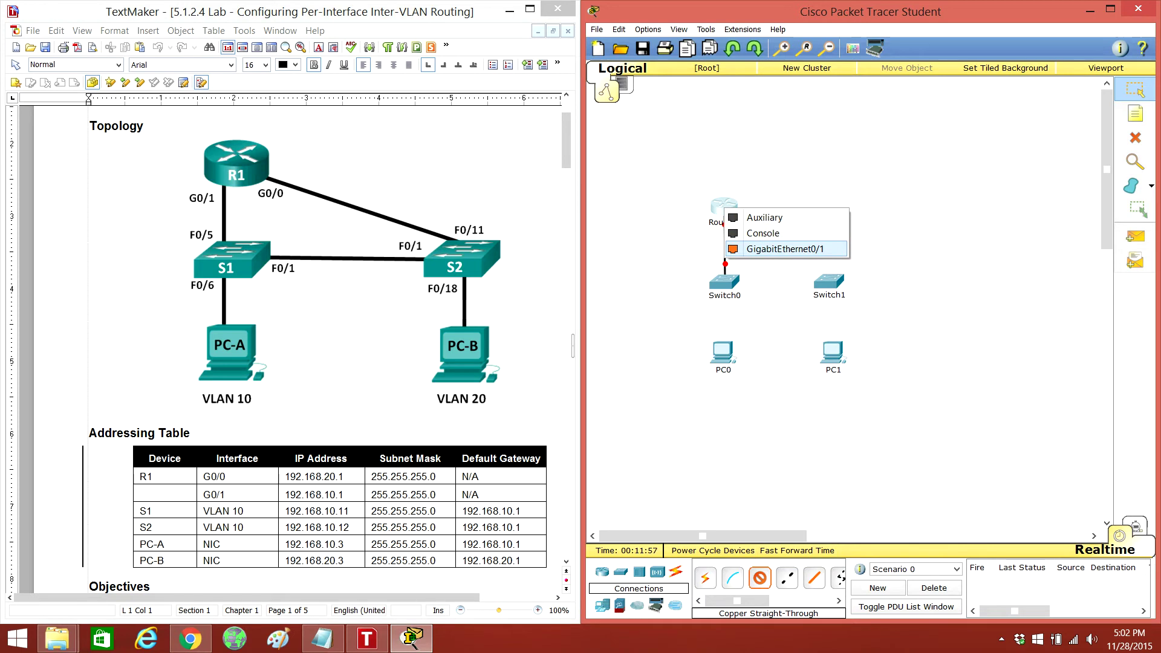
{"action": "left_click", "coordinate": [786, 249]}
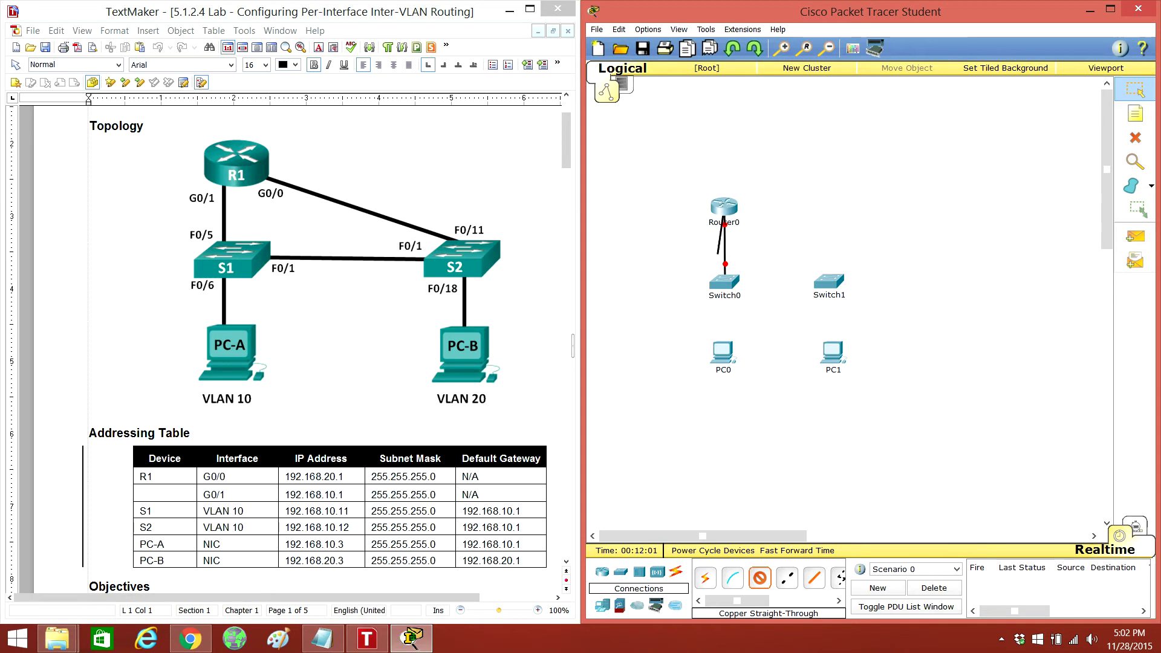
{"action": "left_click", "coordinate": [724, 213]}
{"action": "left_click", "coordinate": [761, 232]}
{"action": "left_click", "coordinate": [760, 578]}
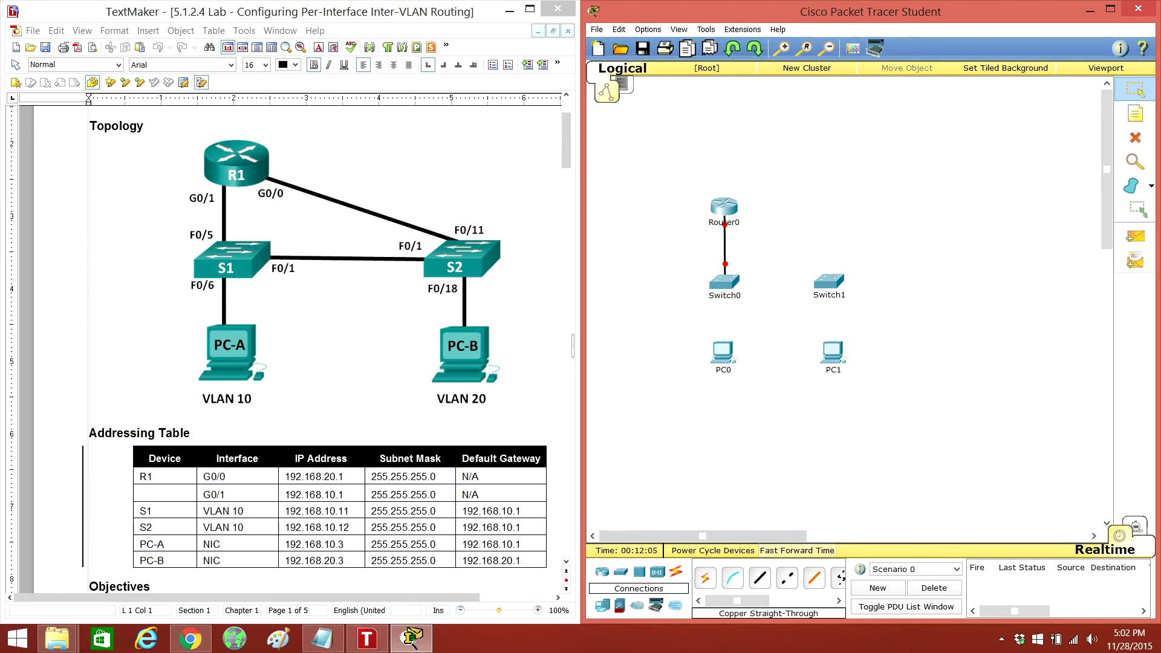
{"action": "left_click", "coordinate": [725, 212]}
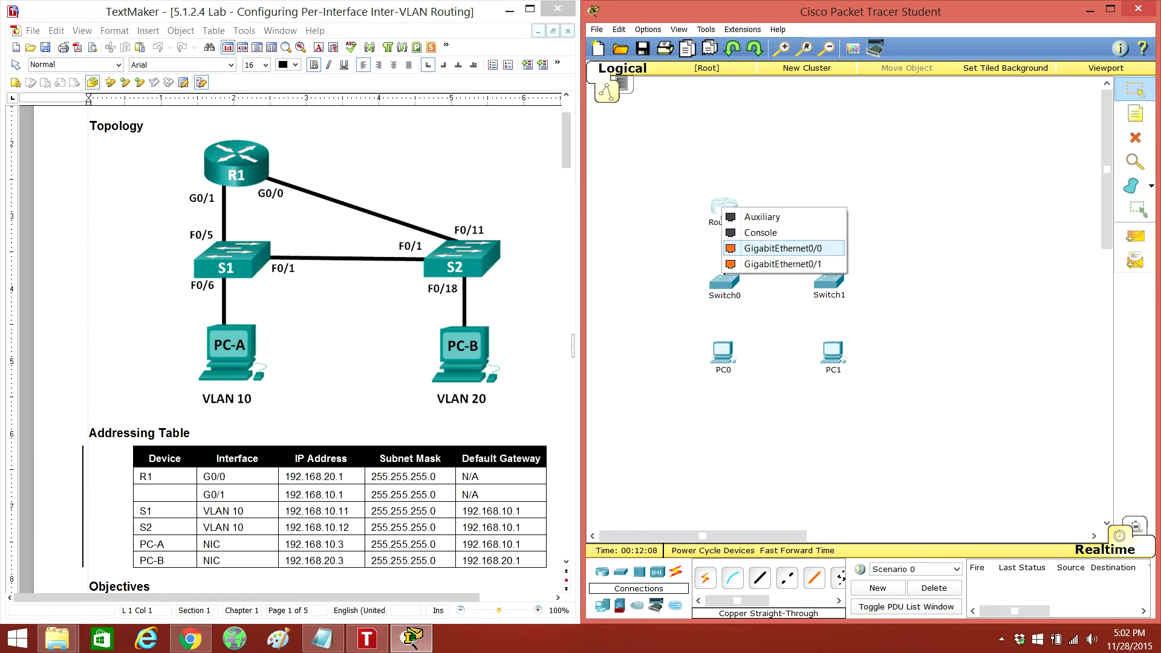
{"action": "left_click", "coordinate": [783, 248]}
{"action": "left_click", "coordinate": [724, 282]}
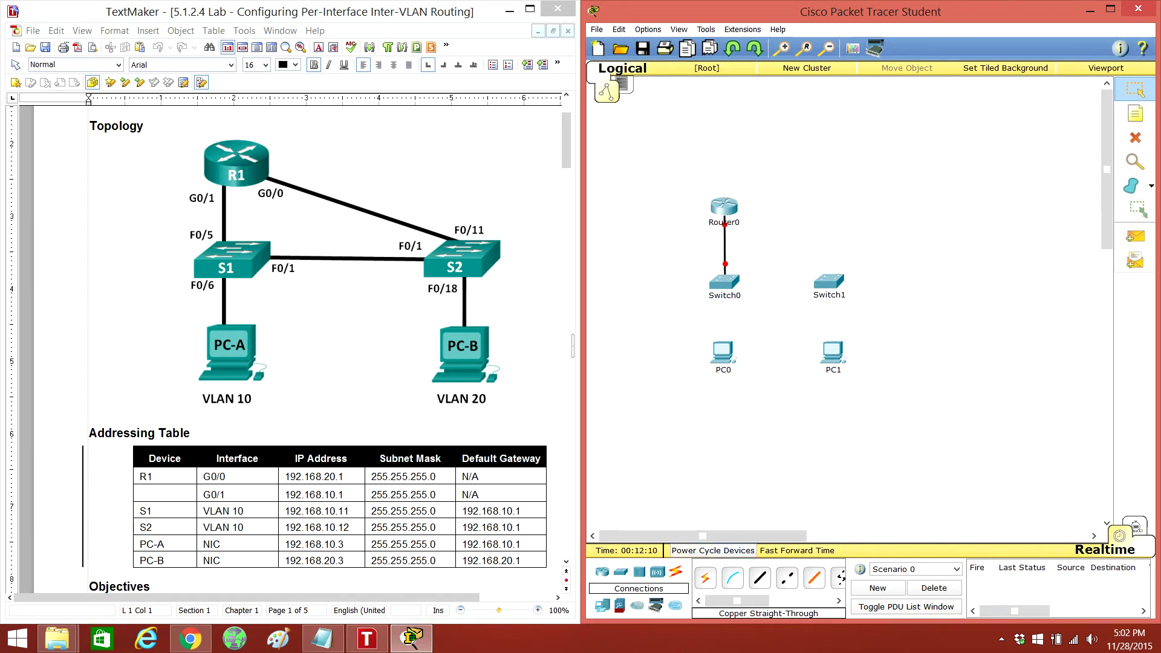
Link Router0 GigabitEthernet0/0 to Switch1 FastEthernet0/11
{"action": "left_click", "coordinate": [789, 579]}
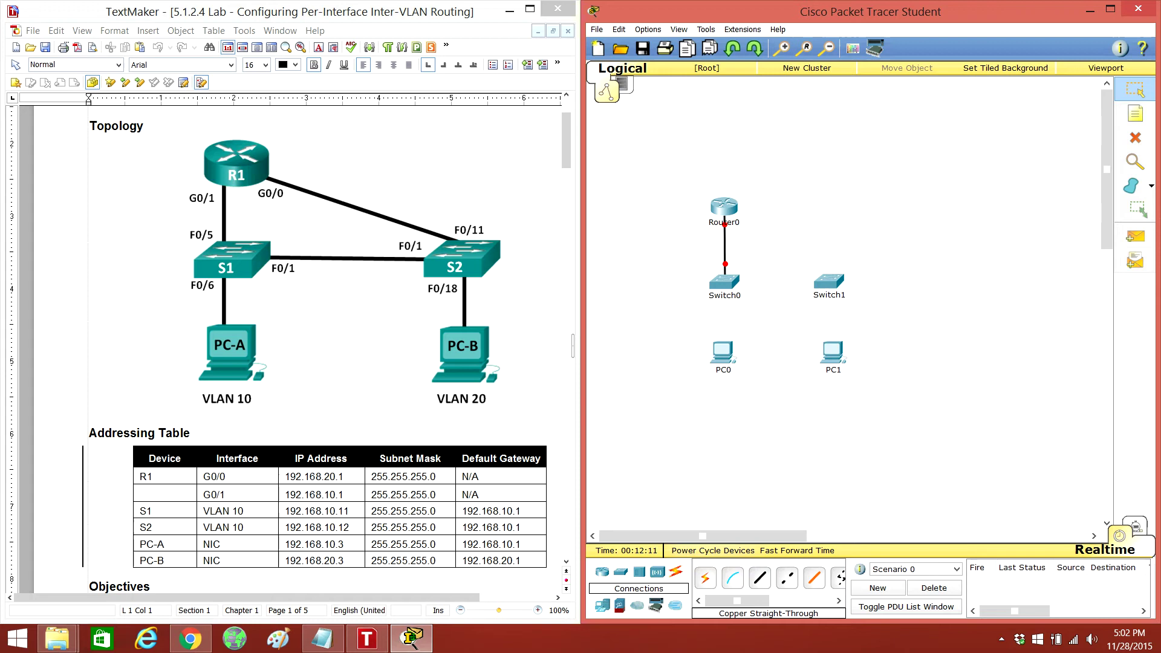
{"action": "left_click", "coordinate": [724, 211]}
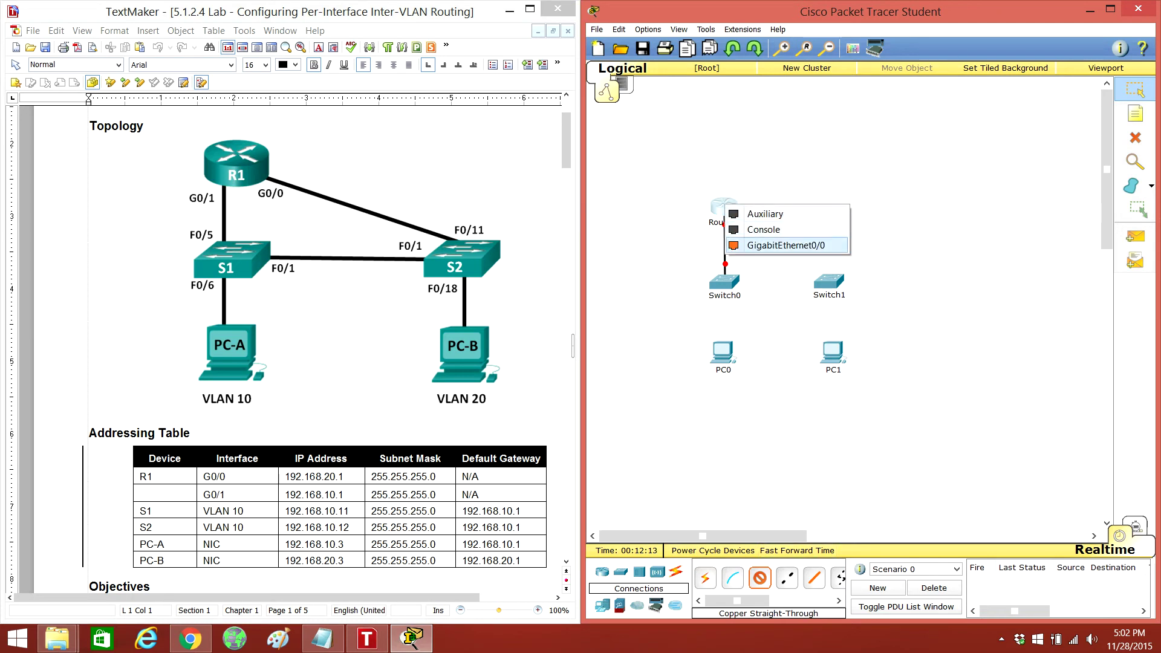
{"action": "left_click", "coordinate": [785, 245]}
{"action": "left_click", "coordinate": [829, 280]}
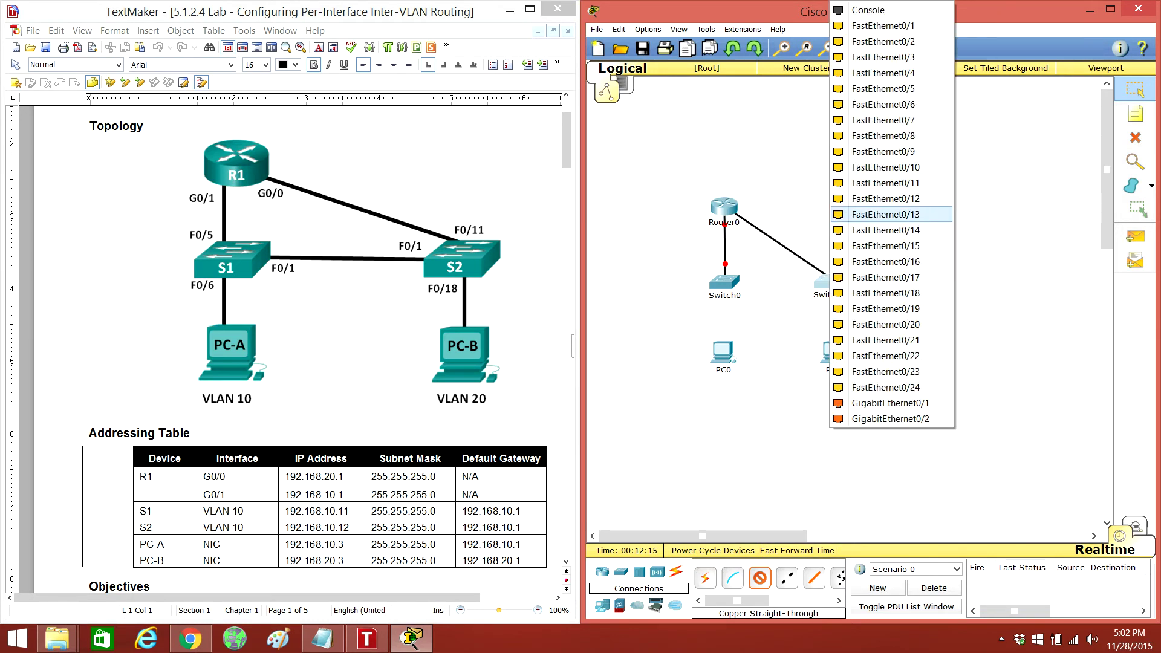
{"action": "left_click", "coordinate": [885, 182]}
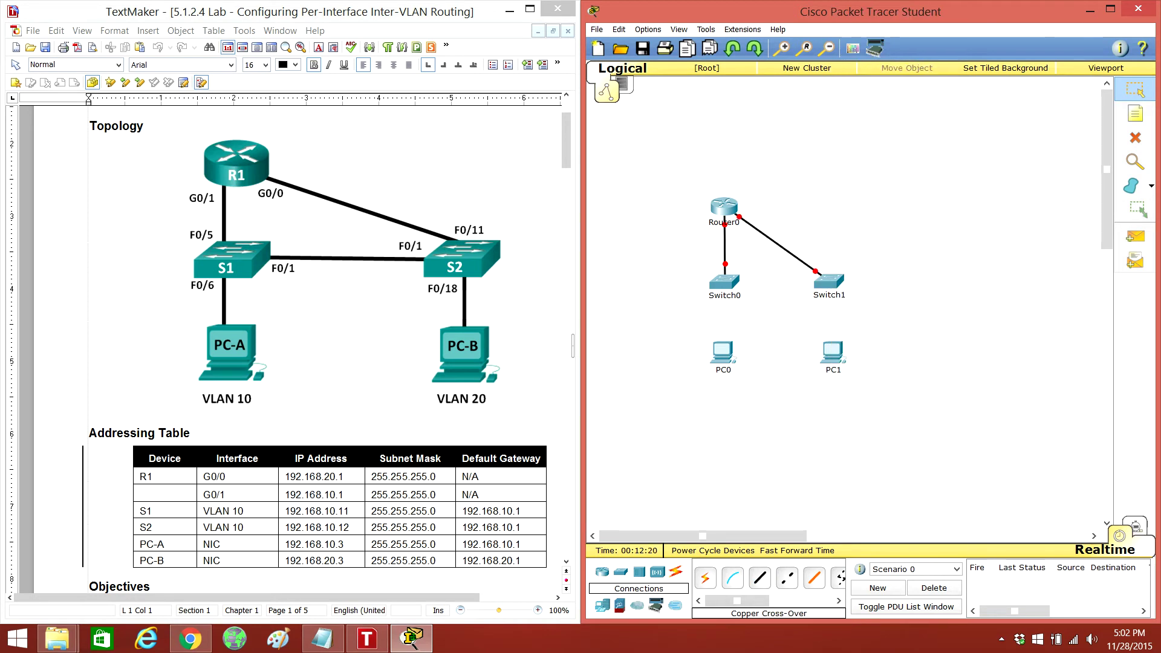
{"action": "left_click", "coordinate": [787, 578]}
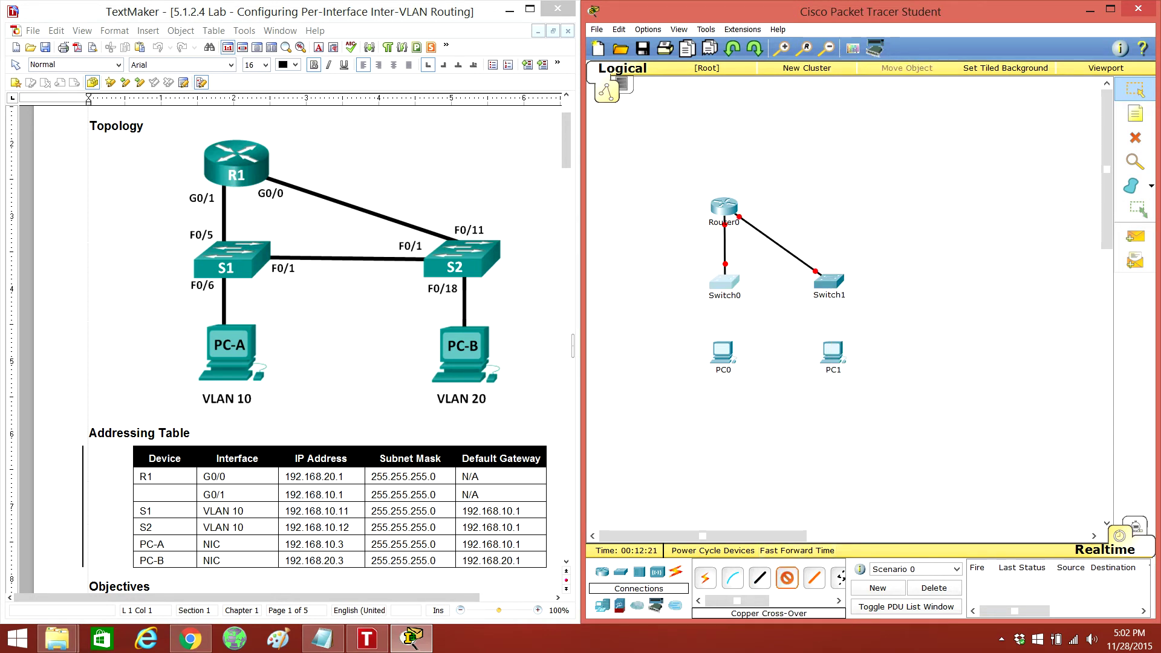
Link Switch0 to Switch1 with a copper cross-over cable
{"action": "left_click", "coordinate": [724, 283]}
{"action": "left_click", "coordinate": [782, 26]}
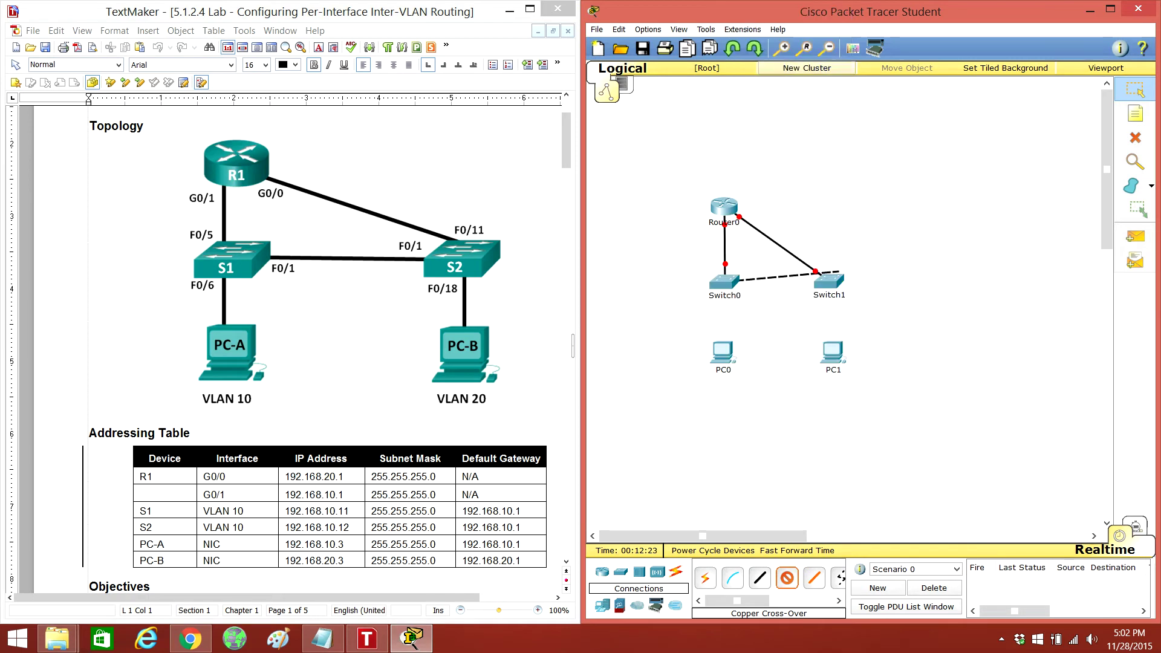
{"action": "left_click", "coordinate": [824, 284]}
{"action": "left_click", "coordinate": [881, 26]}
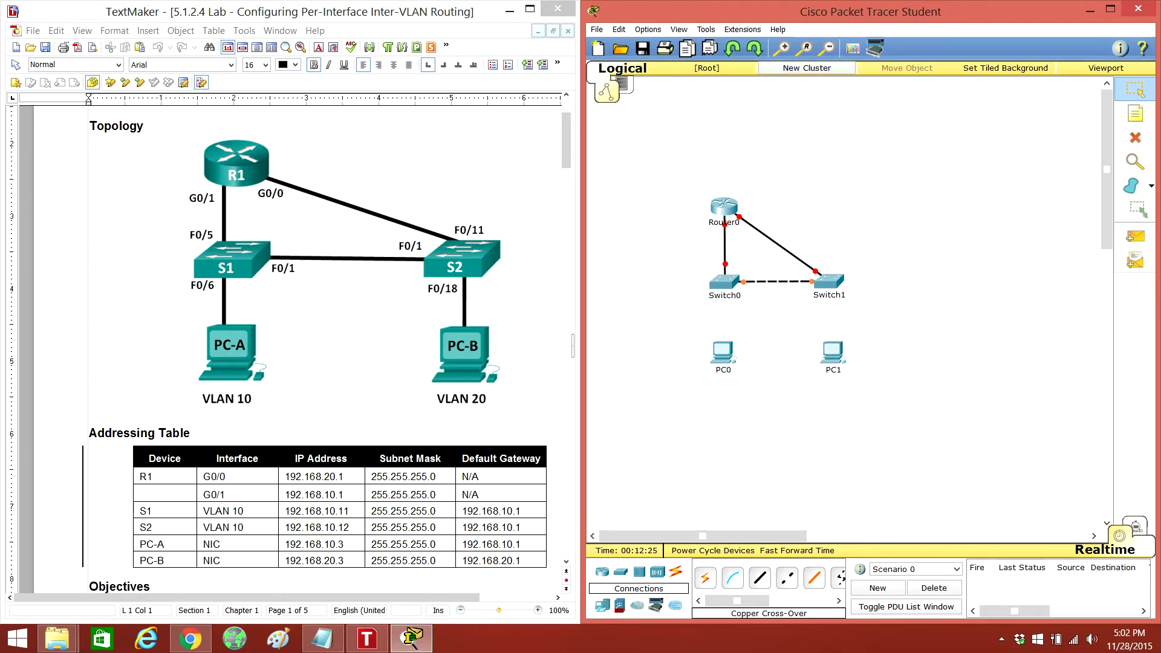
Cable Switch0 Fa0/6 to PC0 and Switch1 to PC1 FastEthernet0 with straight-through copper
{"action": "left_click", "coordinate": [760, 578]}
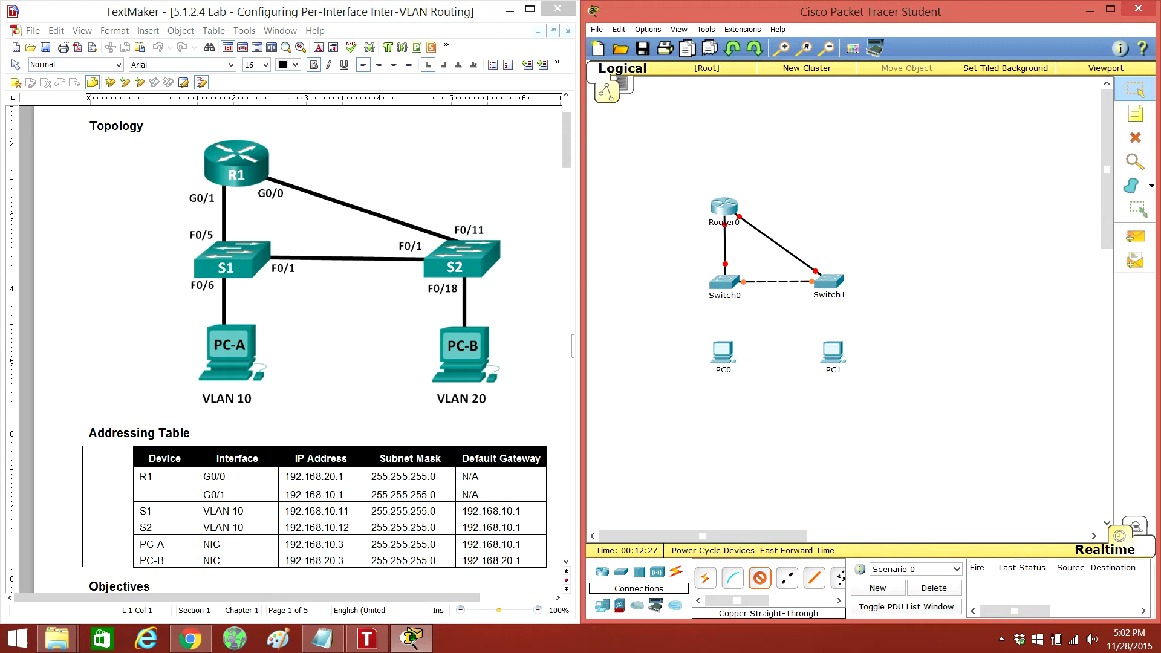
{"action": "left_click", "coordinate": [725, 283]}
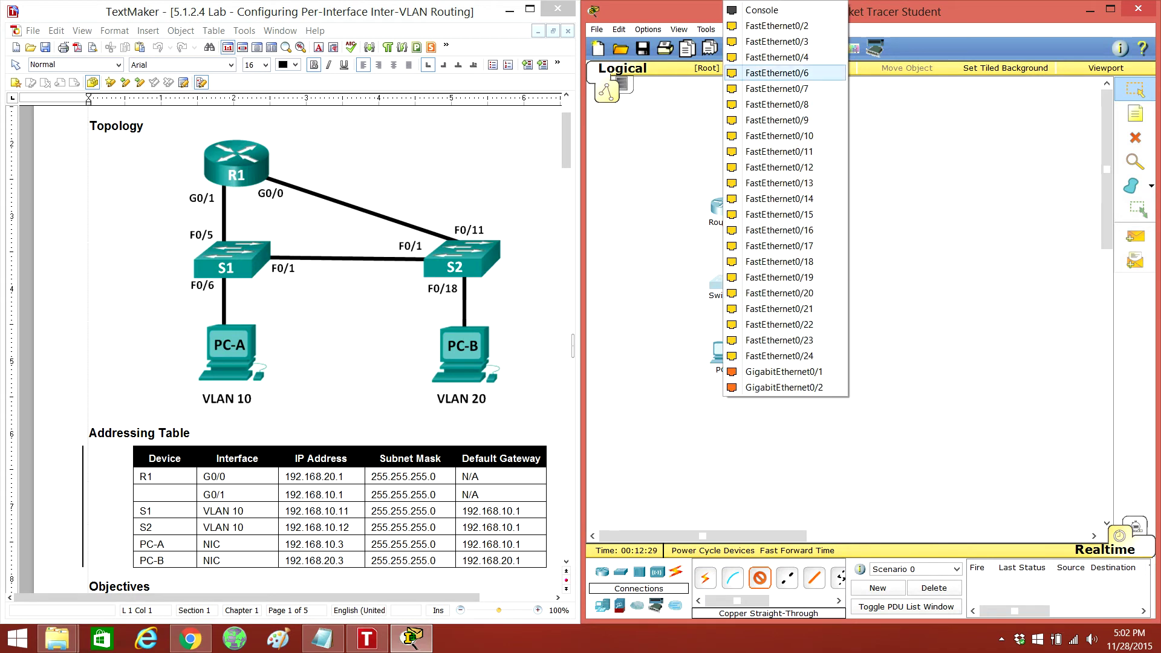
{"action": "left_click", "coordinate": [777, 73]}
{"action": "left_click", "coordinate": [724, 354]}
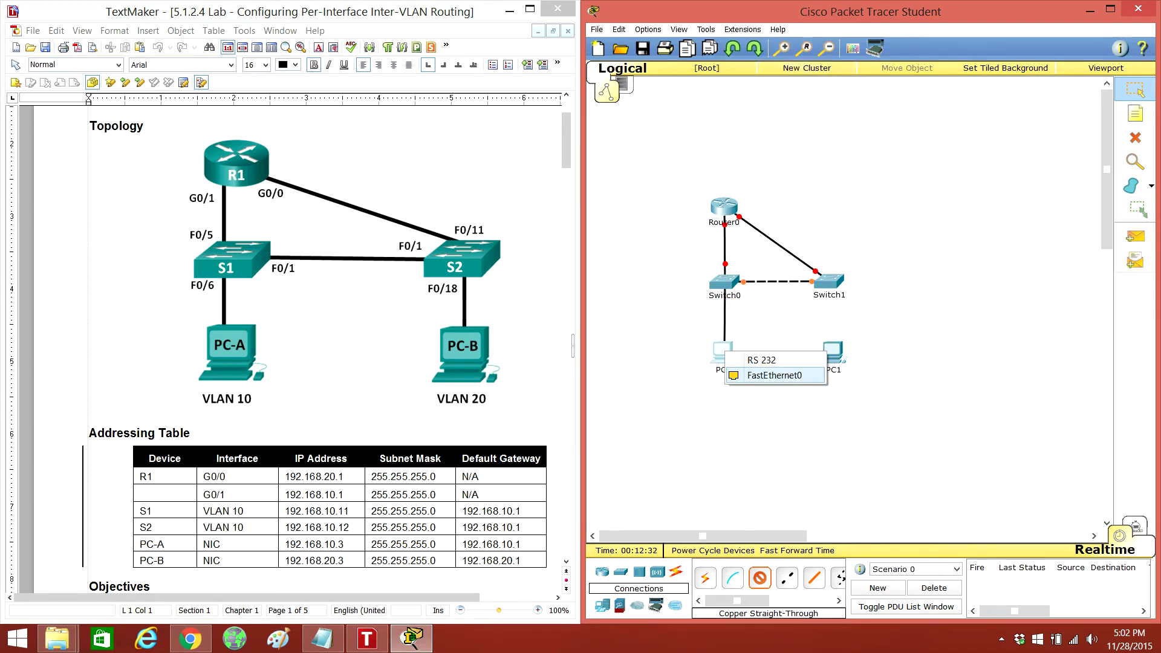
{"action": "left_click", "coordinate": [774, 375]}
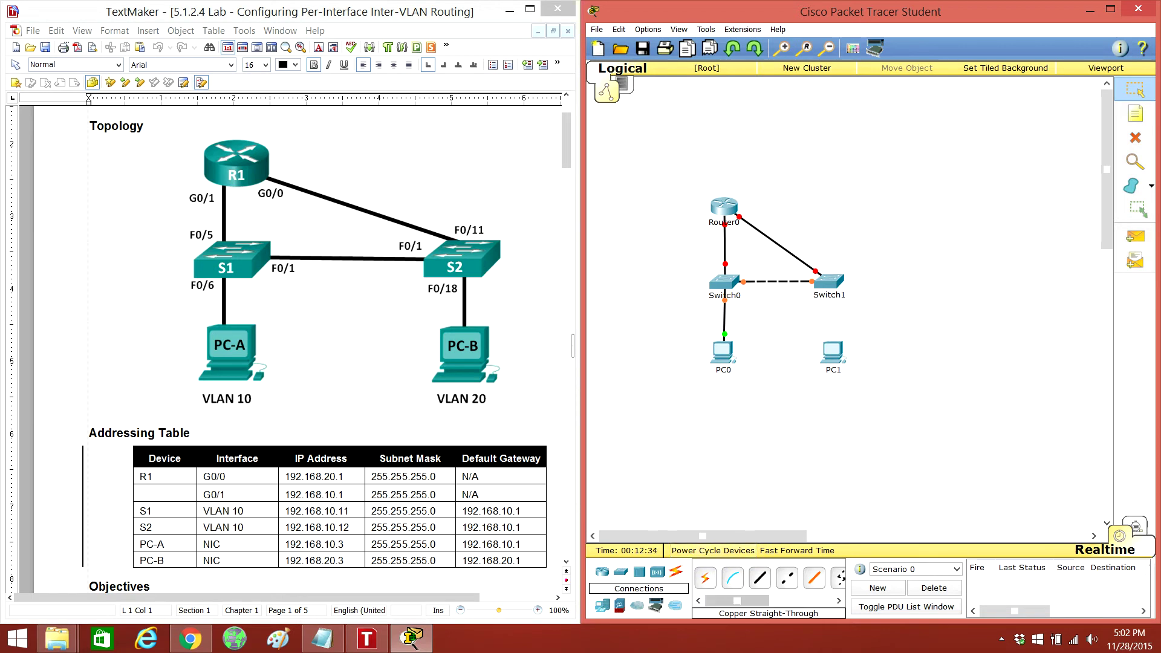
{"action": "left_click", "coordinate": [759, 577]}
{"action": "left_click", "coordinate": [828, 280]}
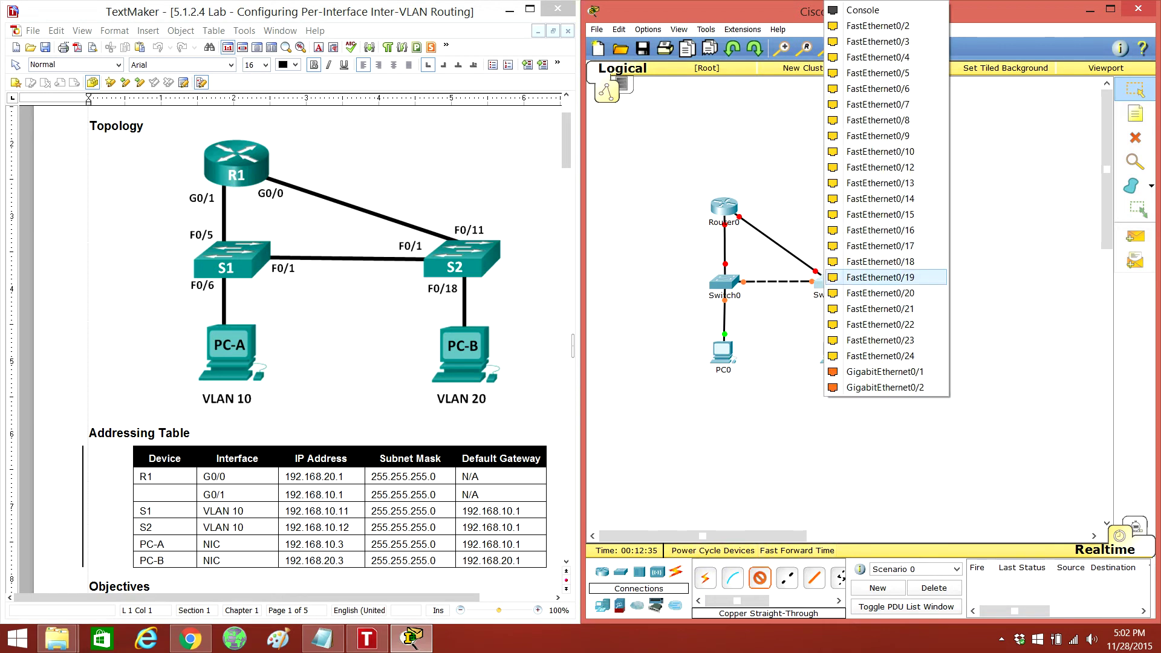
{"action": "left_click", "coordinate": [885, 261]}
{"action": "left_click", "coordinate": [832, 355]}
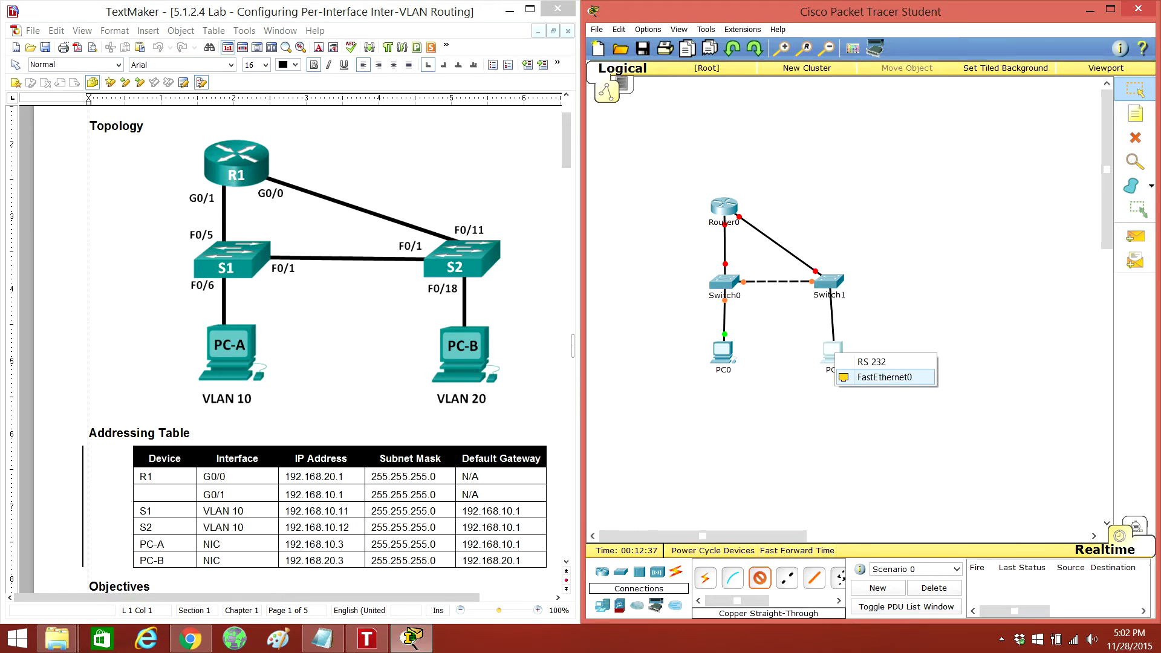
{"action": "left_click", "coordinate": [884, 378]}
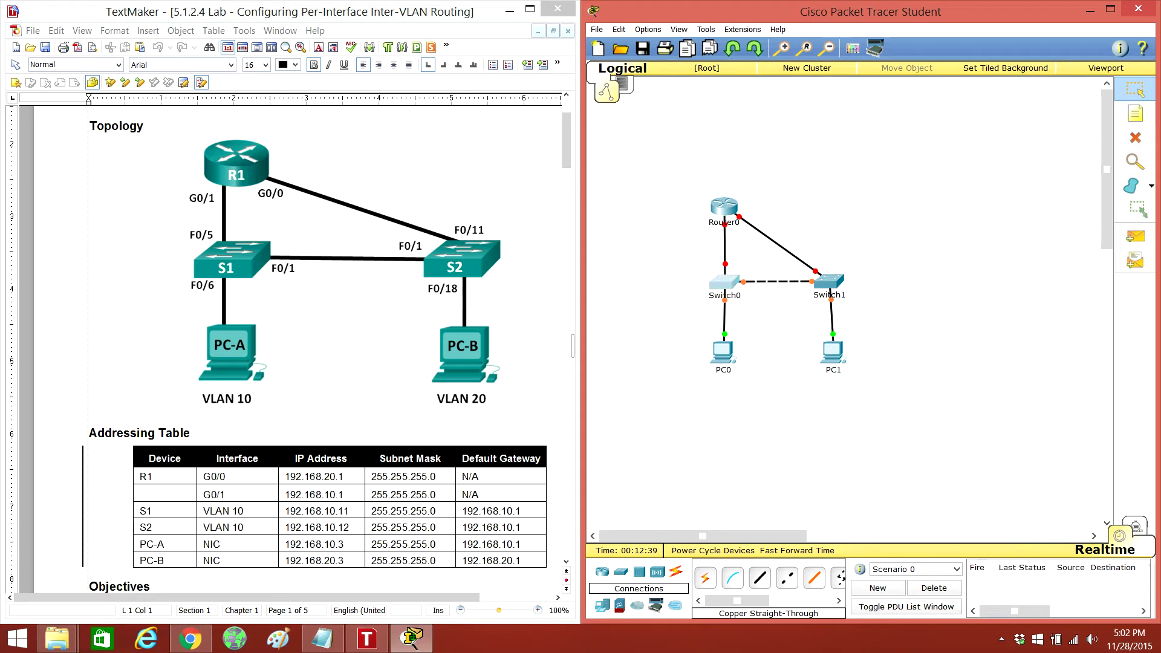
{"action": "left_click_drag", "start_coordinate": [726, 278], "coordinate": [723, 279]}
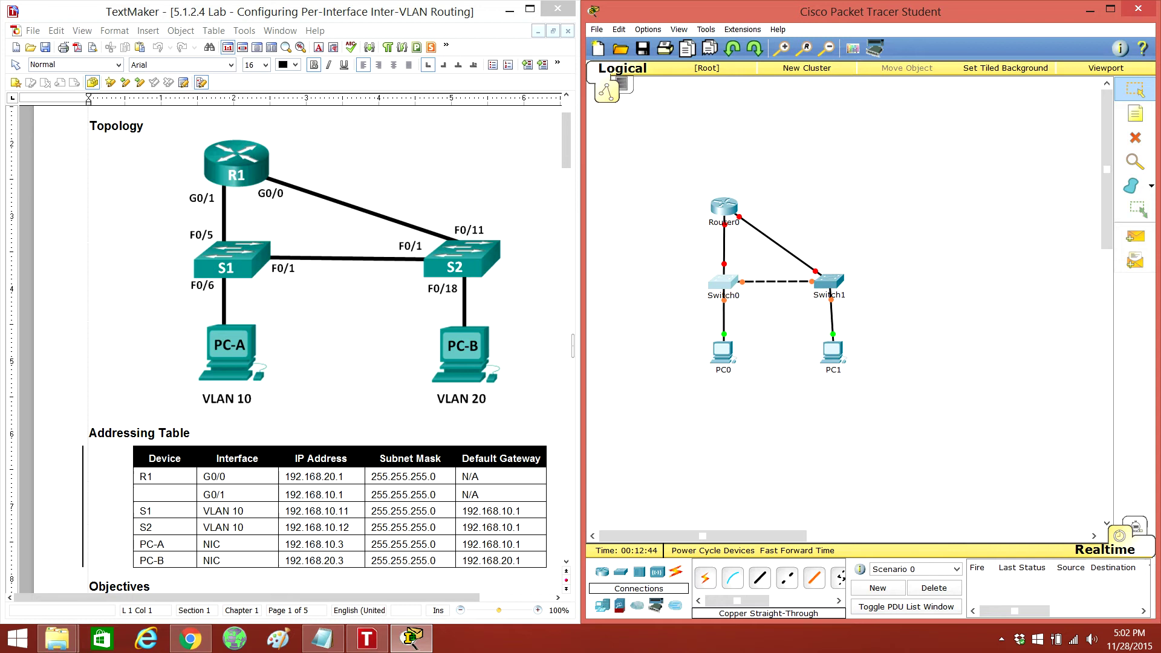
Turn on Show Device Model Labels and Always Show Port Labels in Preferences
{"action": "left_click", "coordinate": [706, 29]}
{"action": "mouse_move", "coordinate": [648, 30]}
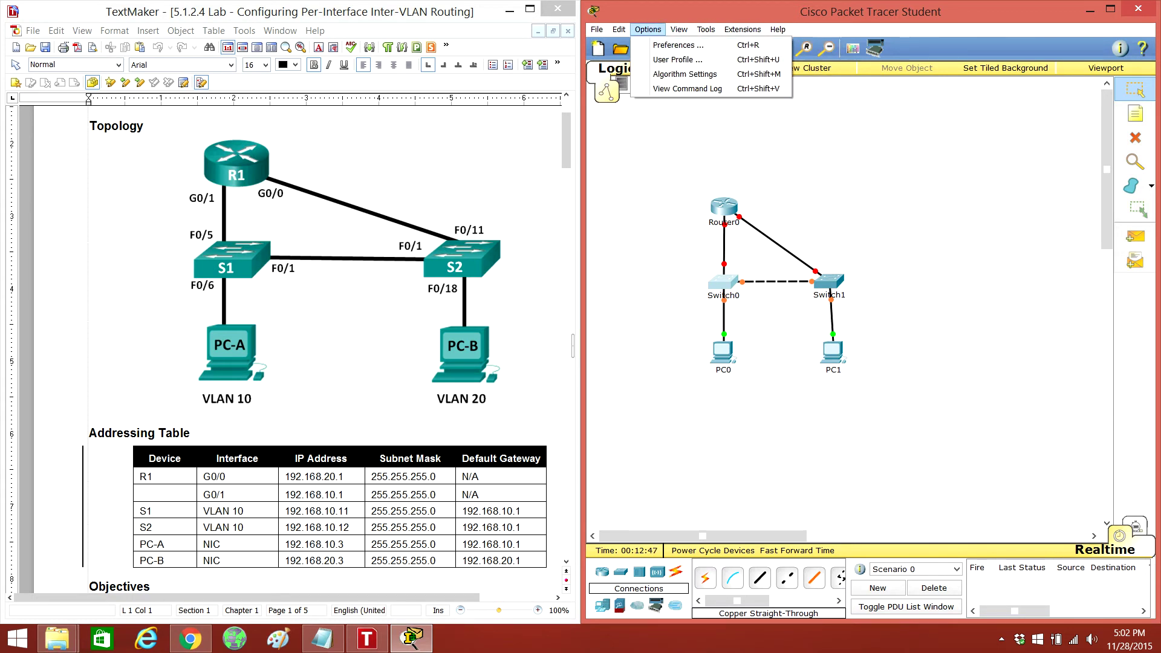
{"action": "left_click", "coordinate": [678, 44]}
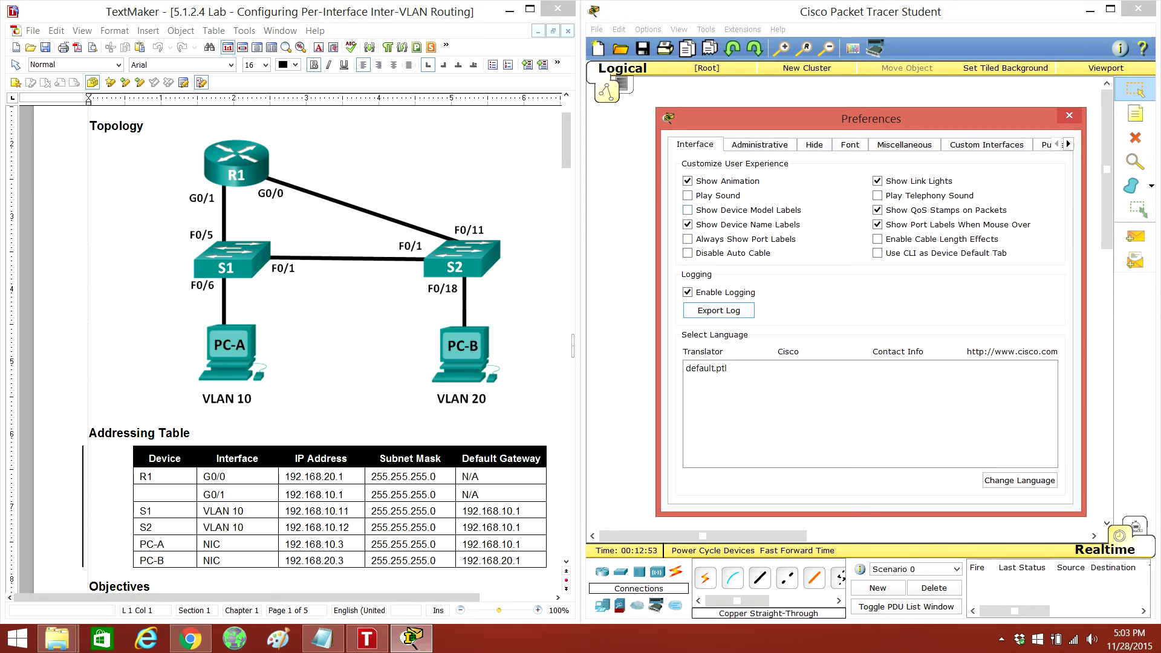
{"action": "left_click", "coordinate": [687, 210]}
{"action": "left_click", "coordinate": [687, 239]}
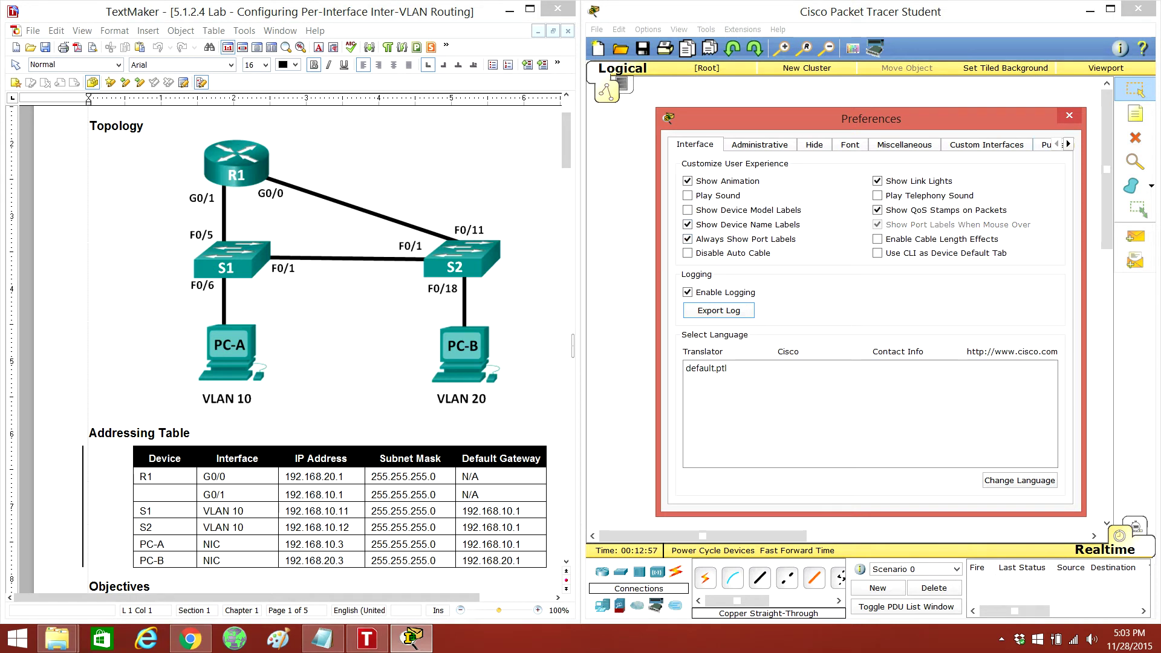
{"action": "key", "text": "Escape"}
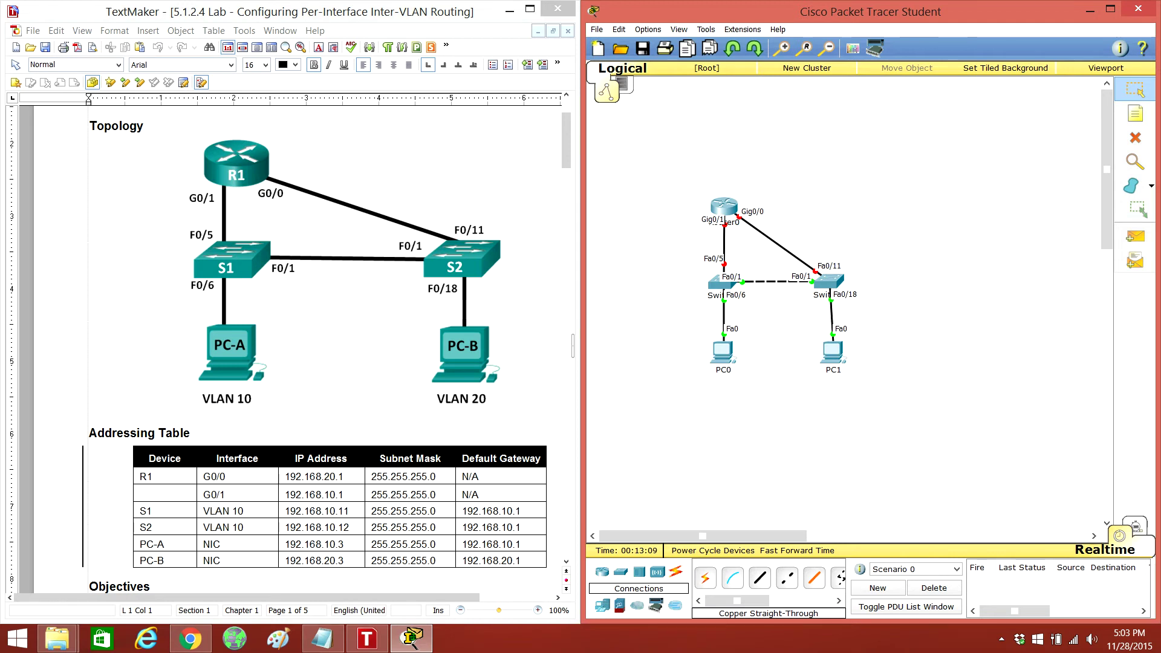
{"action": "mouse_move", "coordinate": [567, 142]}
{"action": "left_mouse_down"}
{"action": "mouse_move", "coordinate": [566, 328]}
{"action": "mouse_move", "coordinate": [567, 147]}
{"action": "left_mouse_up"}
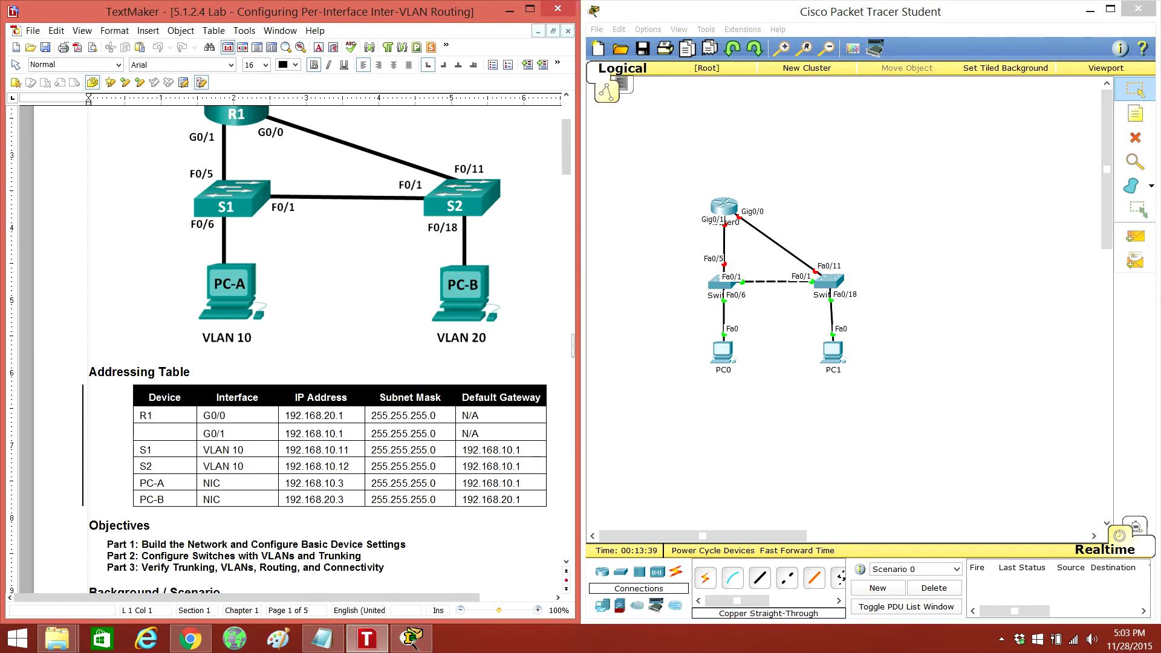
Decline Router0's setup dialog, enter enable mode, and set its Display Name to R1
{"action": "left_click", "coordinate": [724, 209]}
{"action": "left_click", "coordinate": [501, 196]}
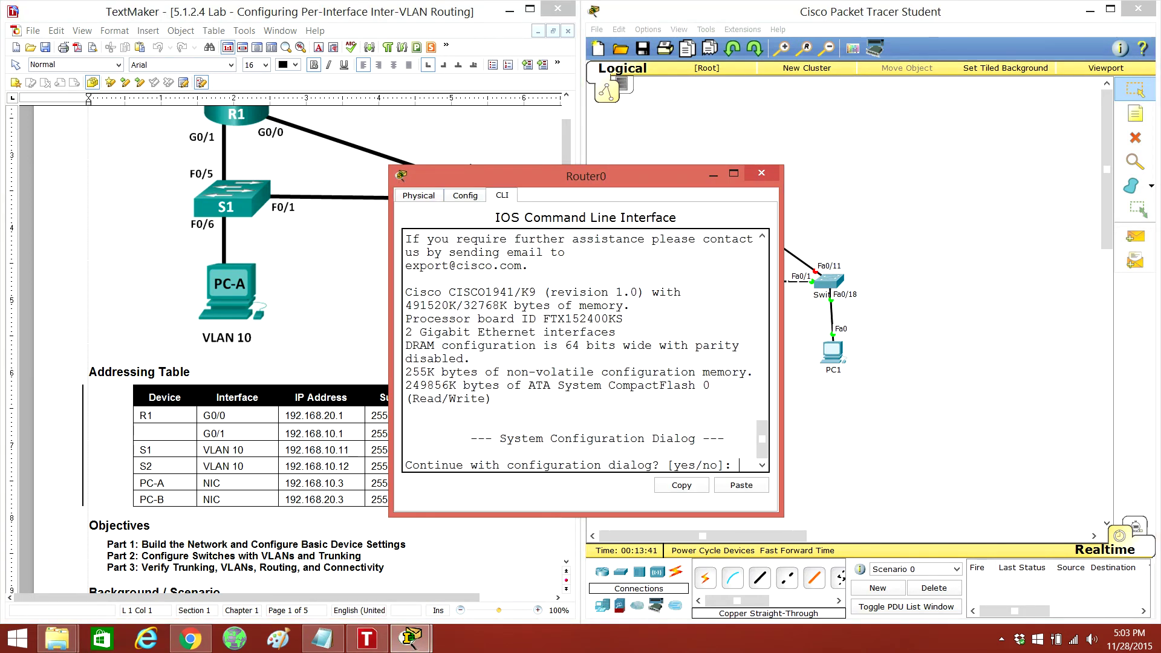
{"action": "type", "text": "n"}
{"action": "key", "text": "Return"}
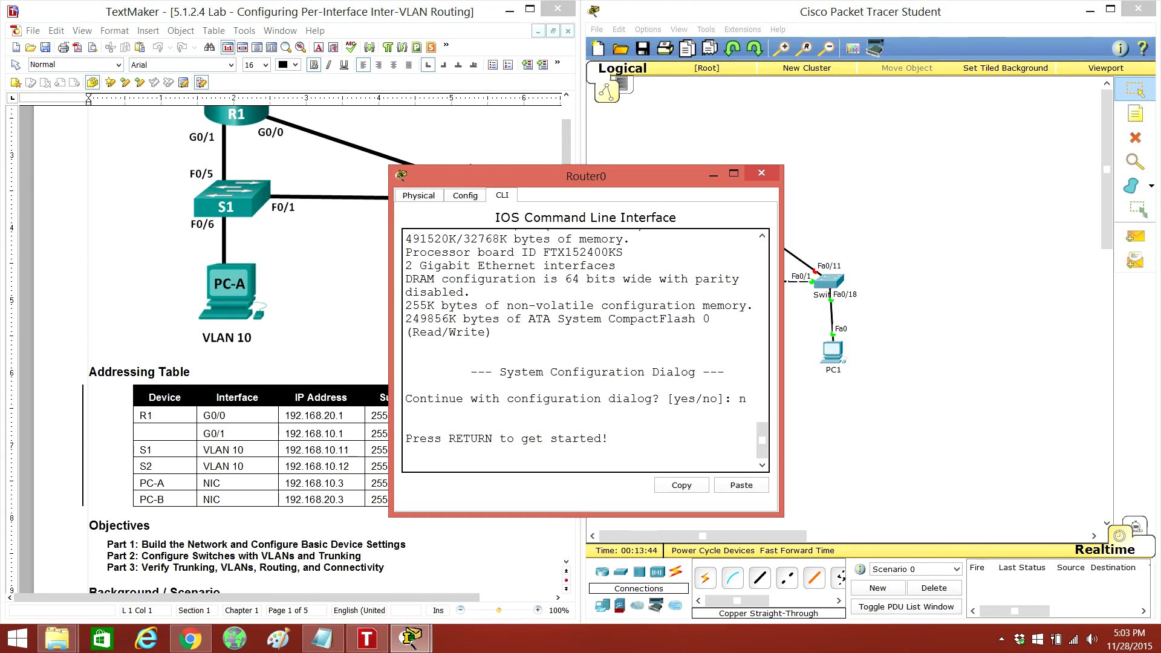
{"action": "key", "text": "Return"}
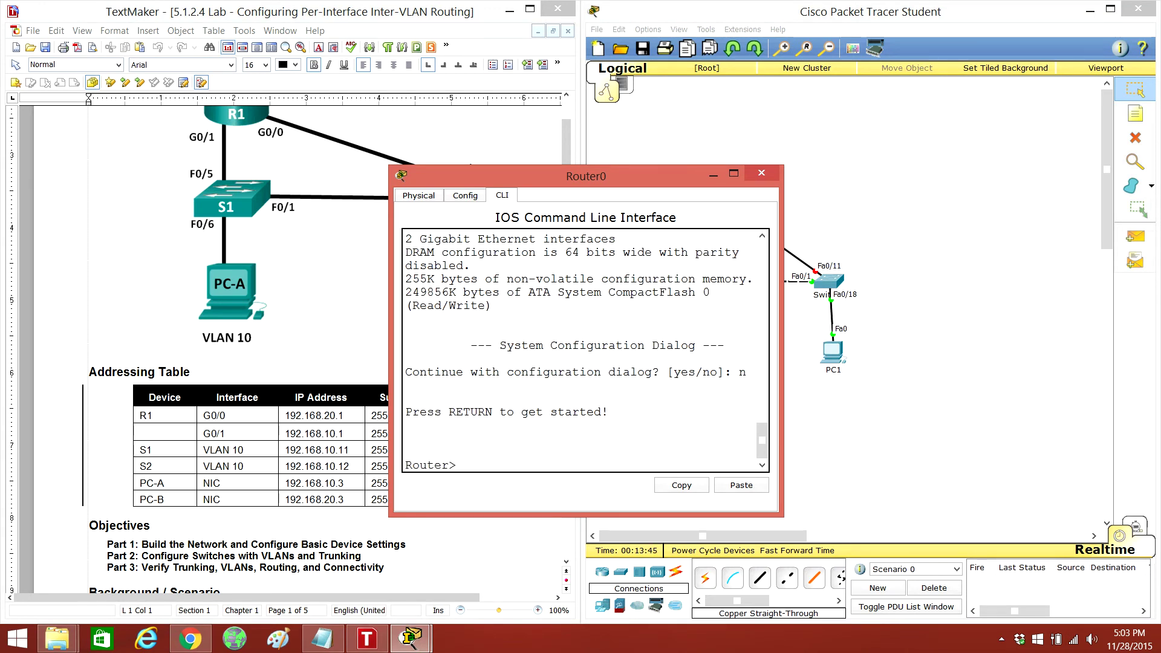
{"action": "type", "text": "en"}
{"action": "key", "text": "Return"}
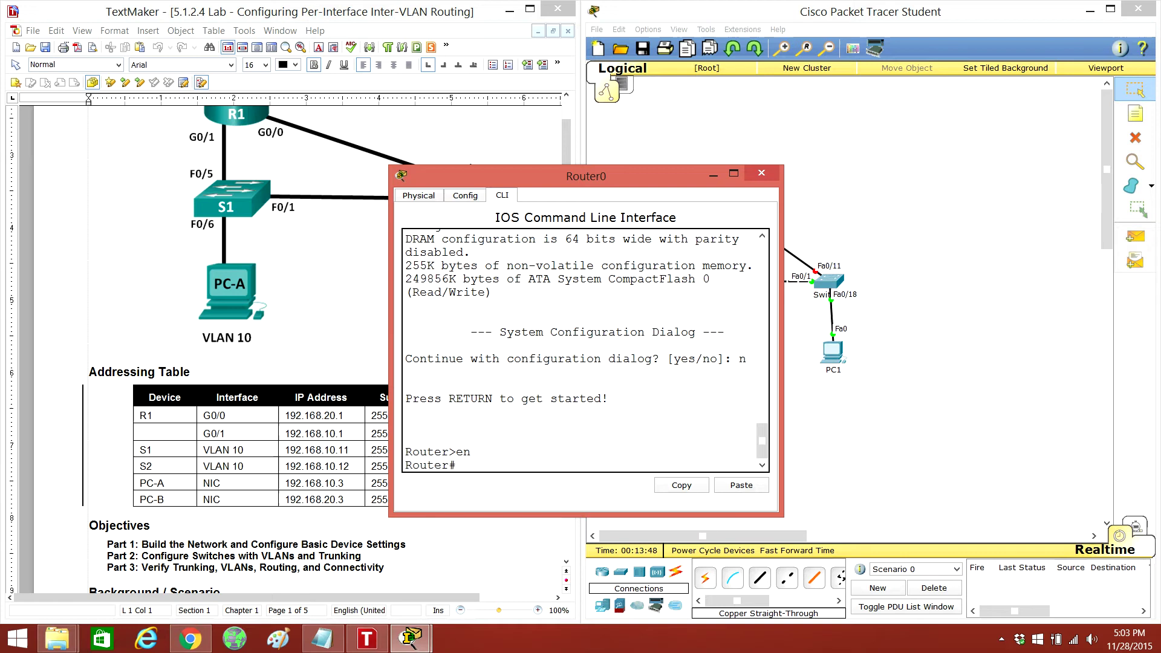
{"action": "left_click", "coordinate": [464, 196]}
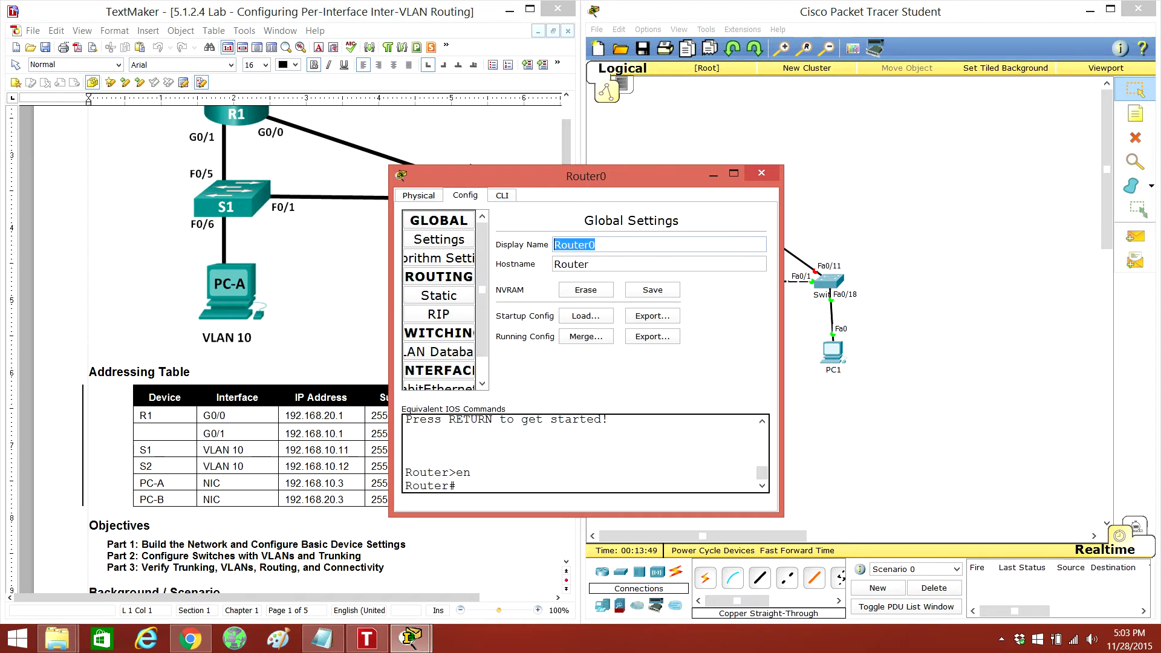
{"action": "type", "text": "R1"}
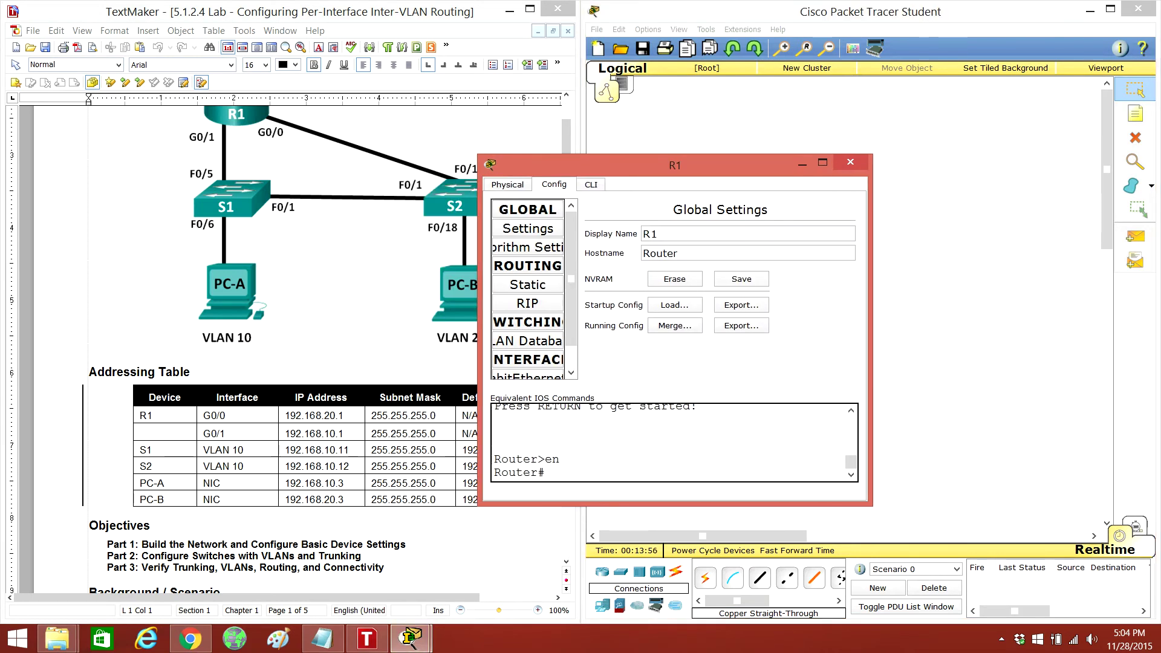
{"action": "left_click_drag", "start_coordinate": [675, 164], "coordinate": [1159, 272]}
Enter global configuration and set the router's IOS hostname to R1
{"action": "left_click", "coordinate": [694, 30]}
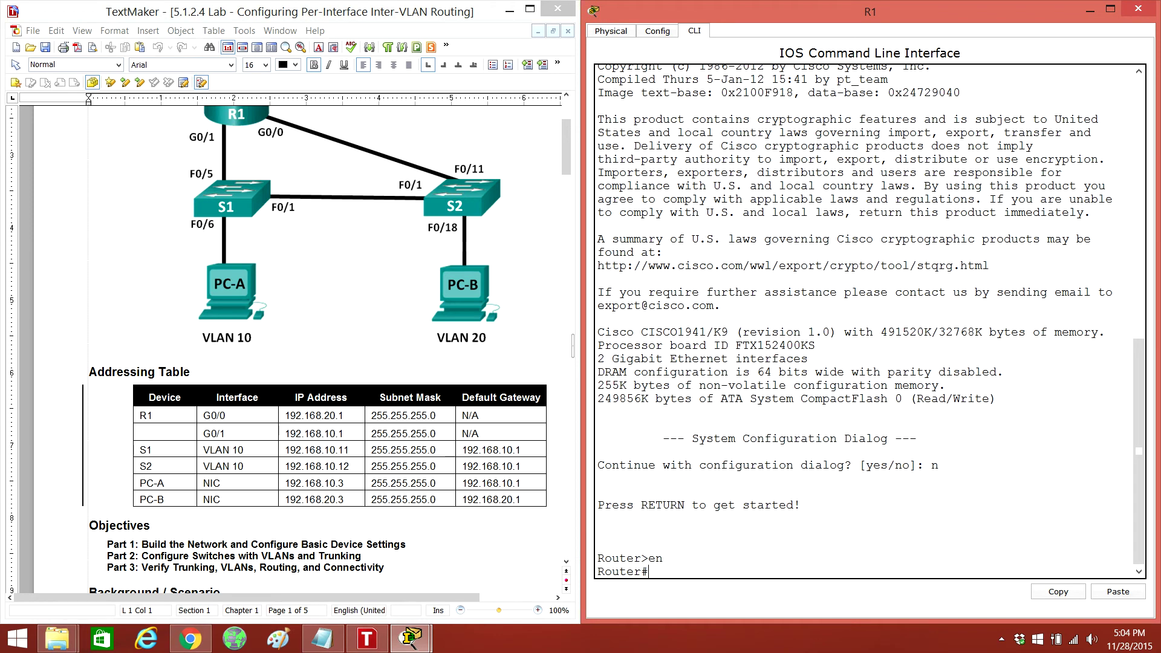
{"action": "type", "text": "config t"}
{"action": "key", "text": "Return"}
{"action": "type", "text": "hos"}
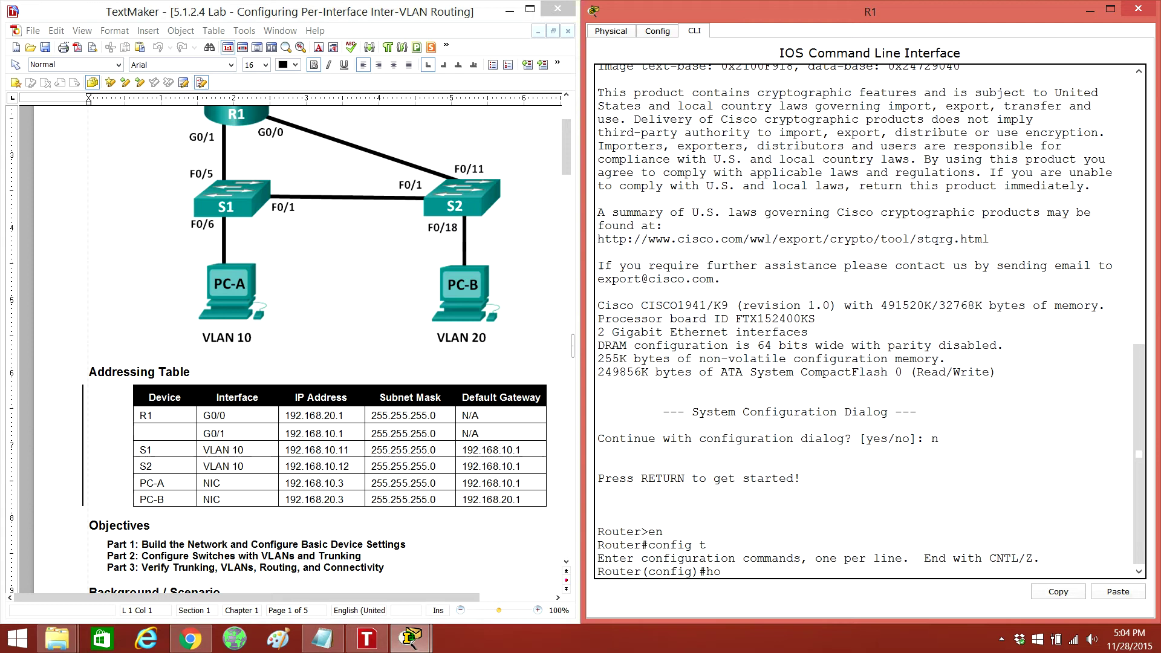
{"action": "key", "text": "Tab"}
{"action": "type", "text": "R"}
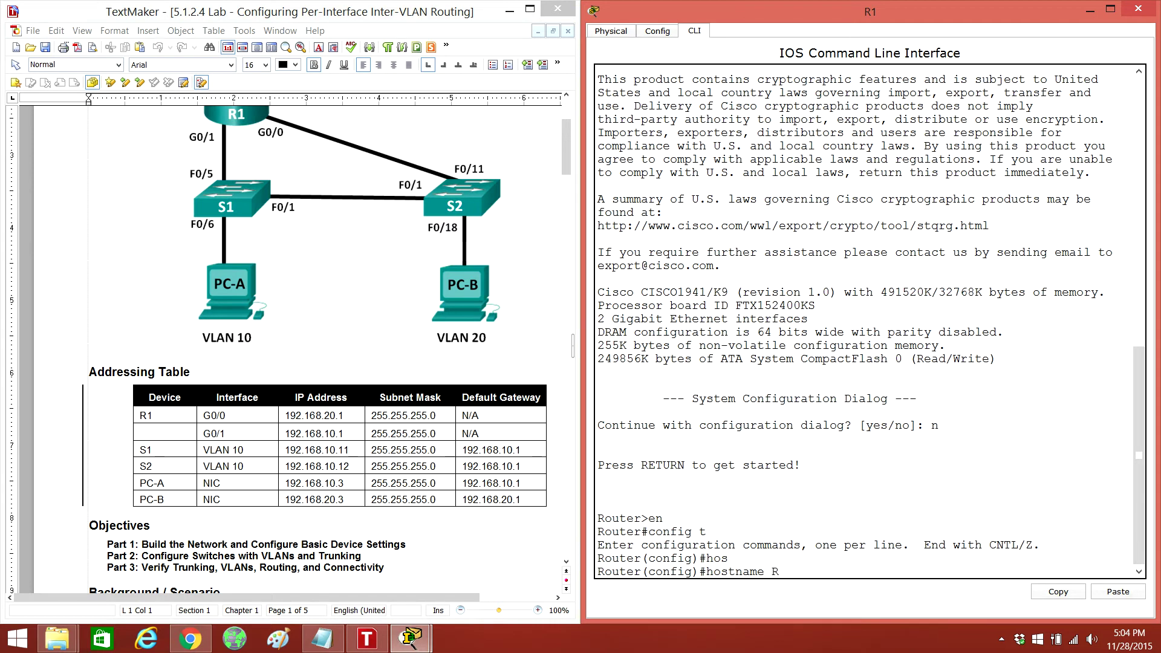
{"action": "type", "text": "1"}
{"action": "key", "text": "Return"}
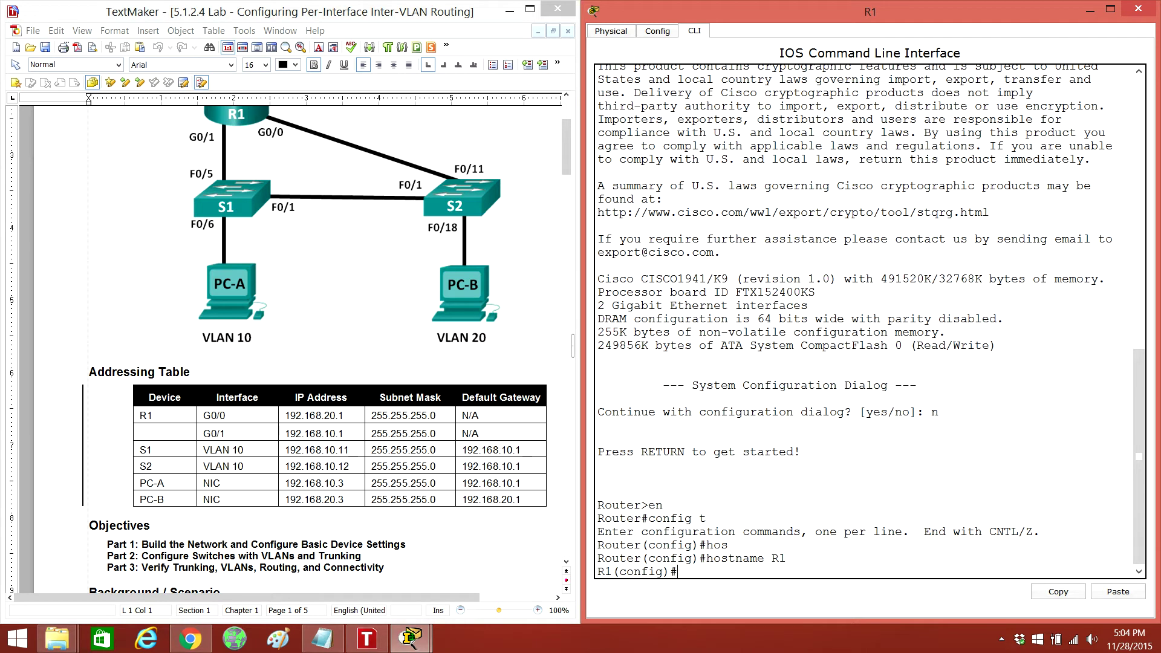
{"action": "type", "text": "int gig "}
{"action": "type", "text": "0/0"}
Assign G0/0 192.168.20.1 255.255.255.0 and enable it with no shutdown
{"action": "key", "text": "Return"}
{"action": "type", "text": "i"}
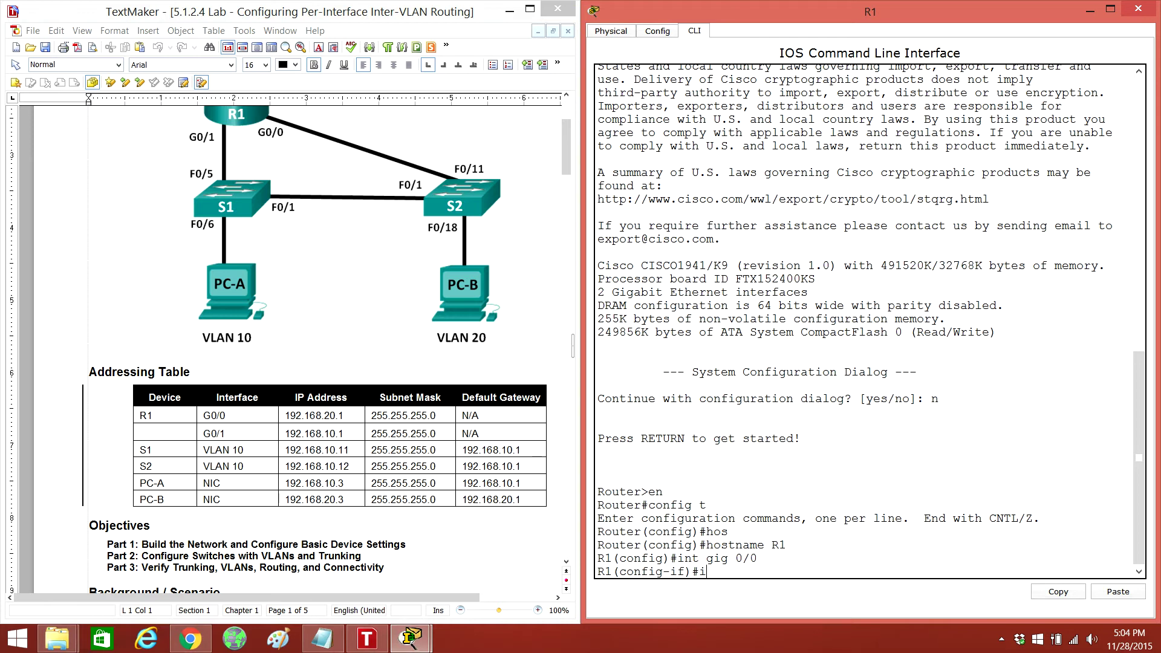
{"action": "type", "text": "p add"}
{"action": "key", "text": "Tab"}
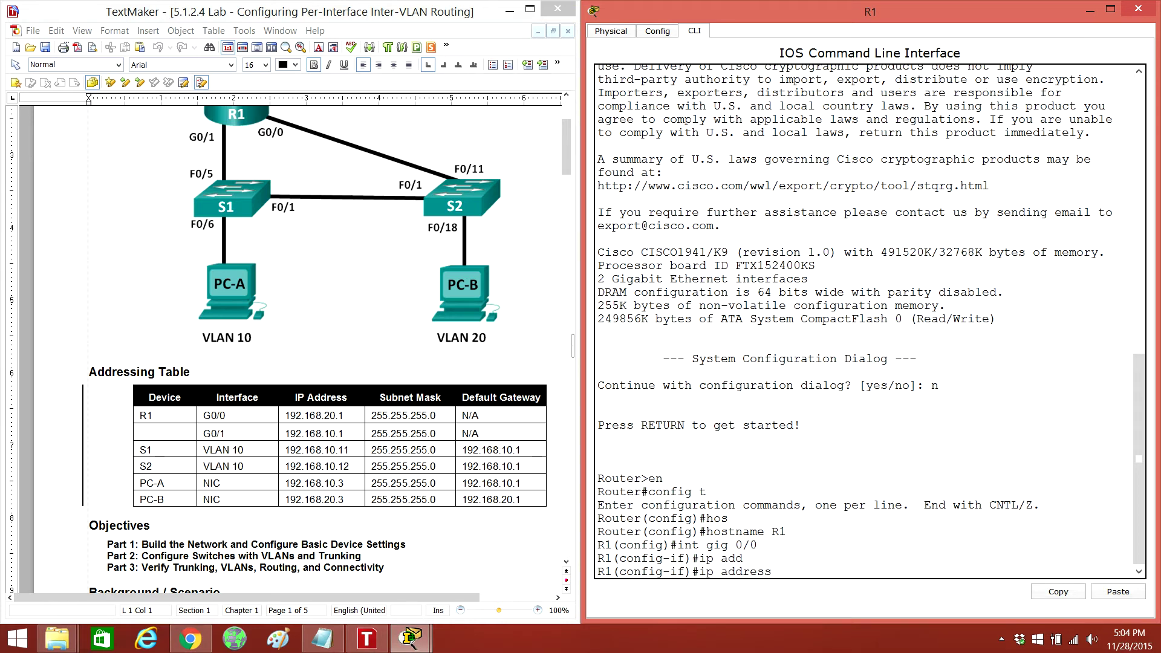
{"action": "type", "text": "192.168"}
{"action": "type", "text": ".20."}
{"action": "type", "text": "1"}
{"action": "type", "text": " 255.255"}
{"action": "type", "text": ".255"}
{"action": "type", "text": ".0"}
{"action": "key", "text": "Return"}
{"action": "type", "text": "no sh"}
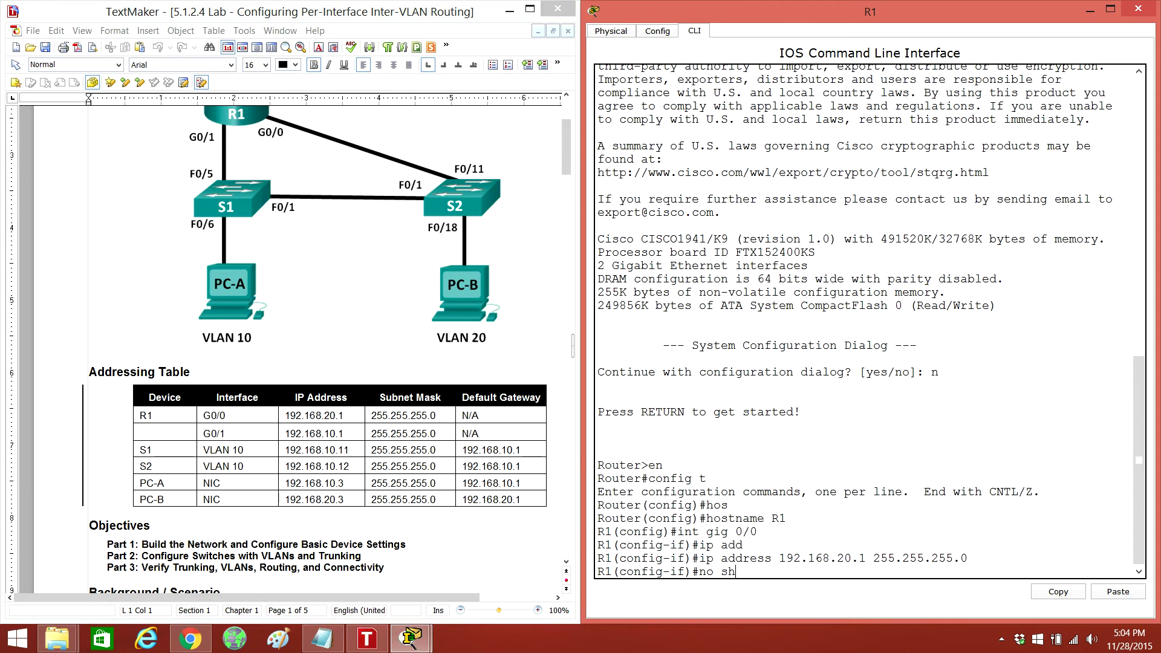
{"action": "key", "text": "Return"}
{"action": "key", "text": "Return"}
{"action": "type", "text": "e"}
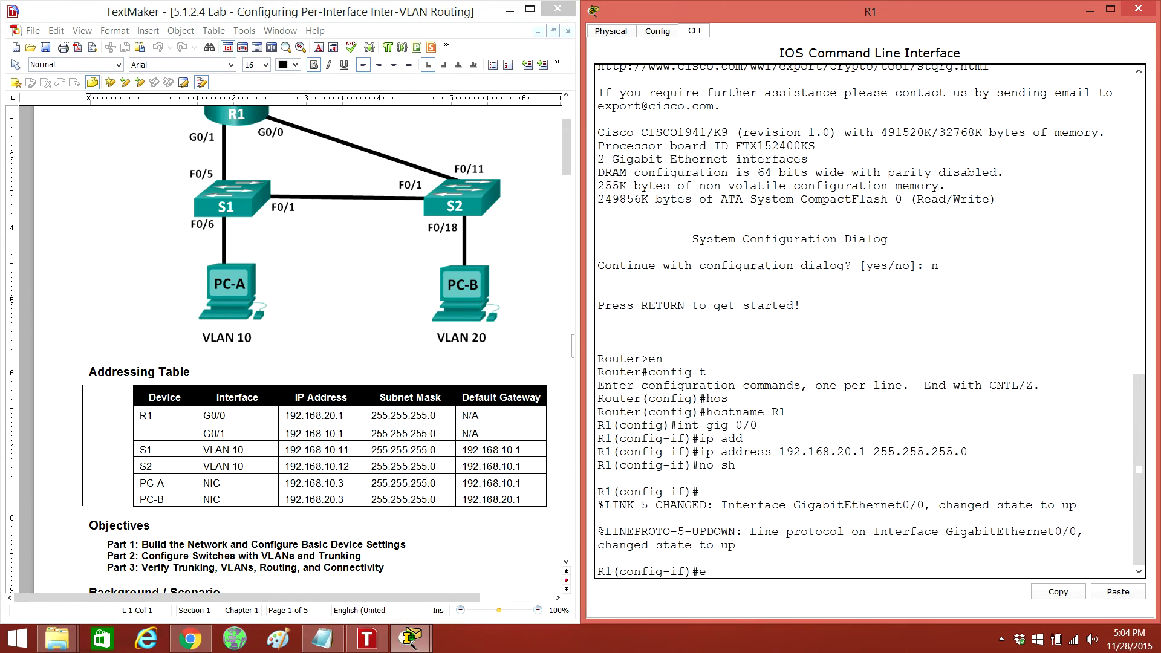
{"action": "type", "text": "xit"}
{"action": "key", "text": "Return"}
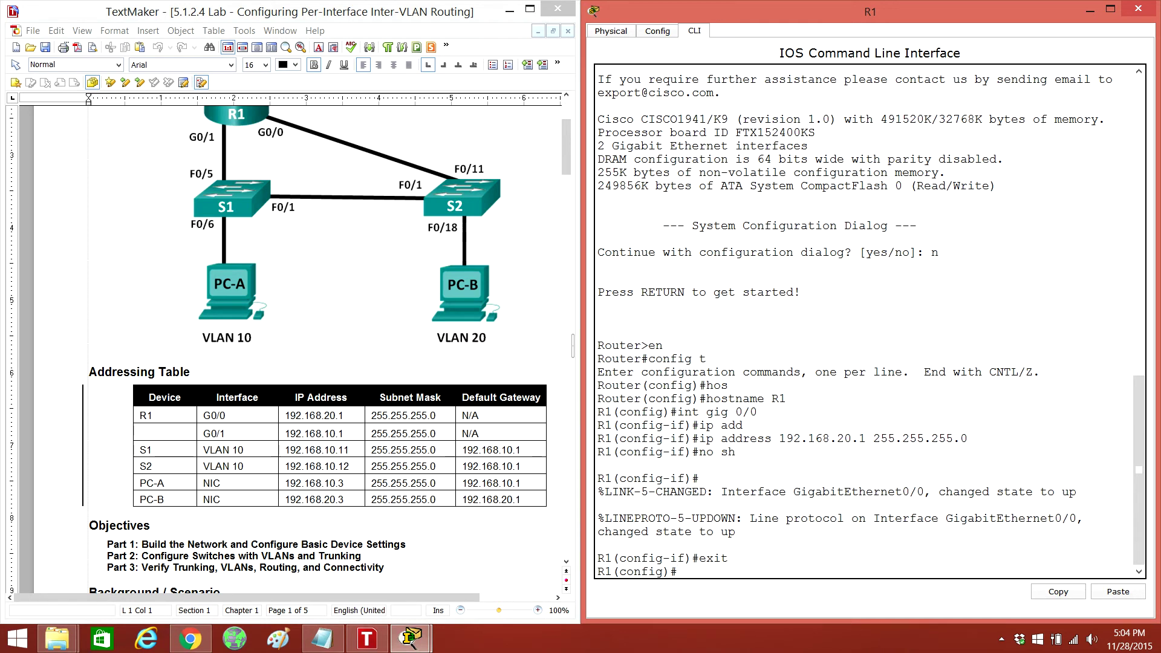
{"action": "type", "text": "int gig "}
{"action": "type", "text": "0"}
{"action": "type", "text": "/1"}
Configure G0/1 as 192.168.10.1 255.255.255.0 with no shutdown, then end and wr
{"action": "key", "text": "Return"}
{"action": "type", "text": "ip add"}
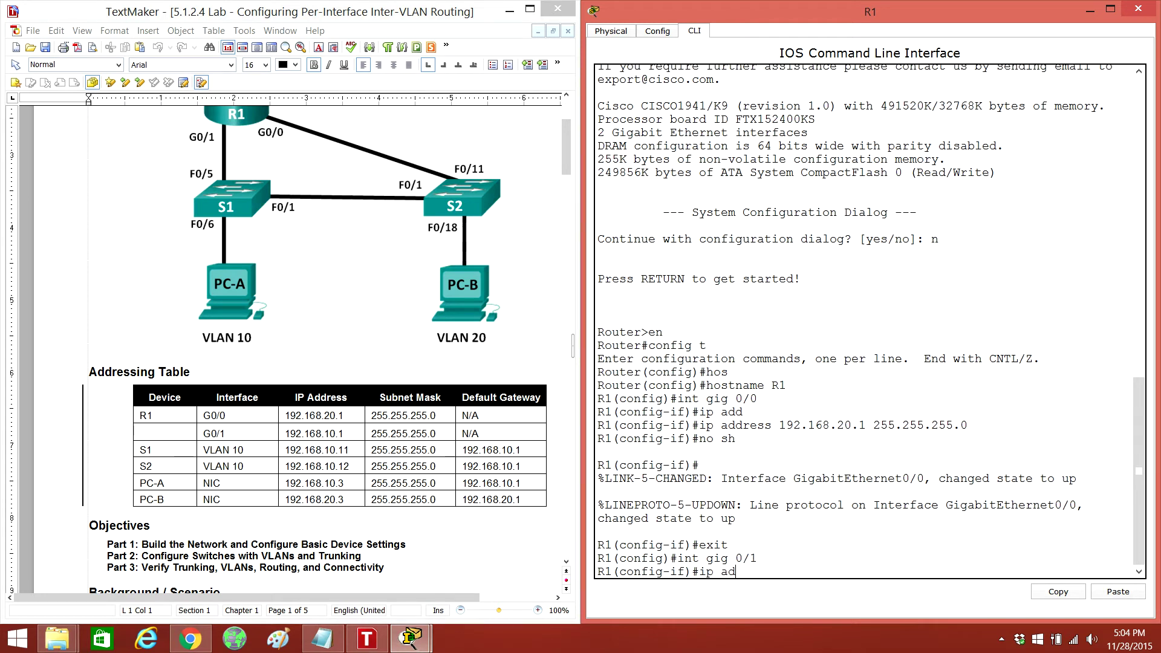
{"action": "key", "text": "Tab"}
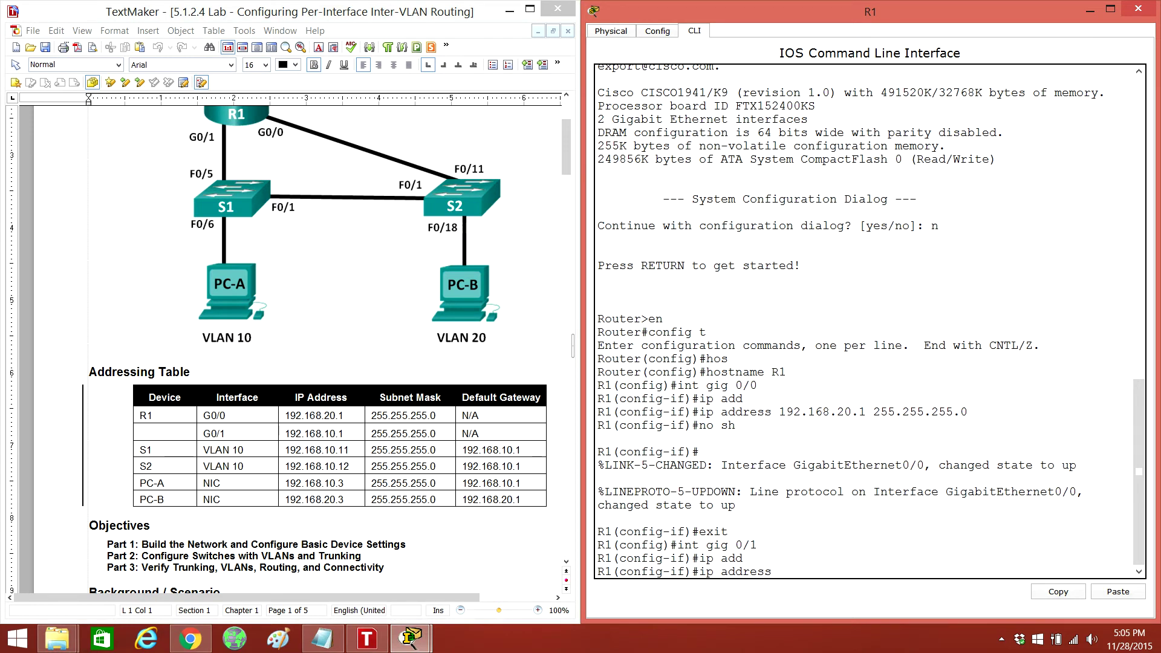
{"action": "type", "text": "192.168."}
{"action": "type", "text": "10.1"}
{"action": "type", "text": "255.255.2"}
{"action": "type", "text": "55.0"}
{"action": "key", "text": "Return"}
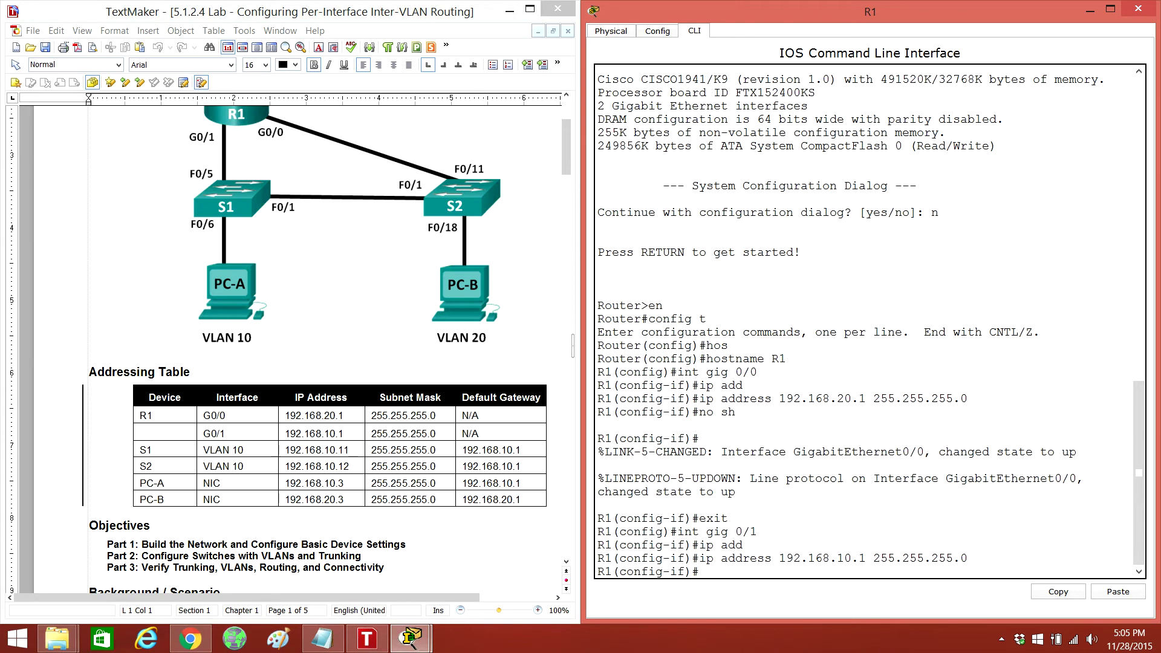
{"action": "type", "text": "n"}
{"action": "type", "text": "o sh"}
{"action": "key", "text": "Return"}
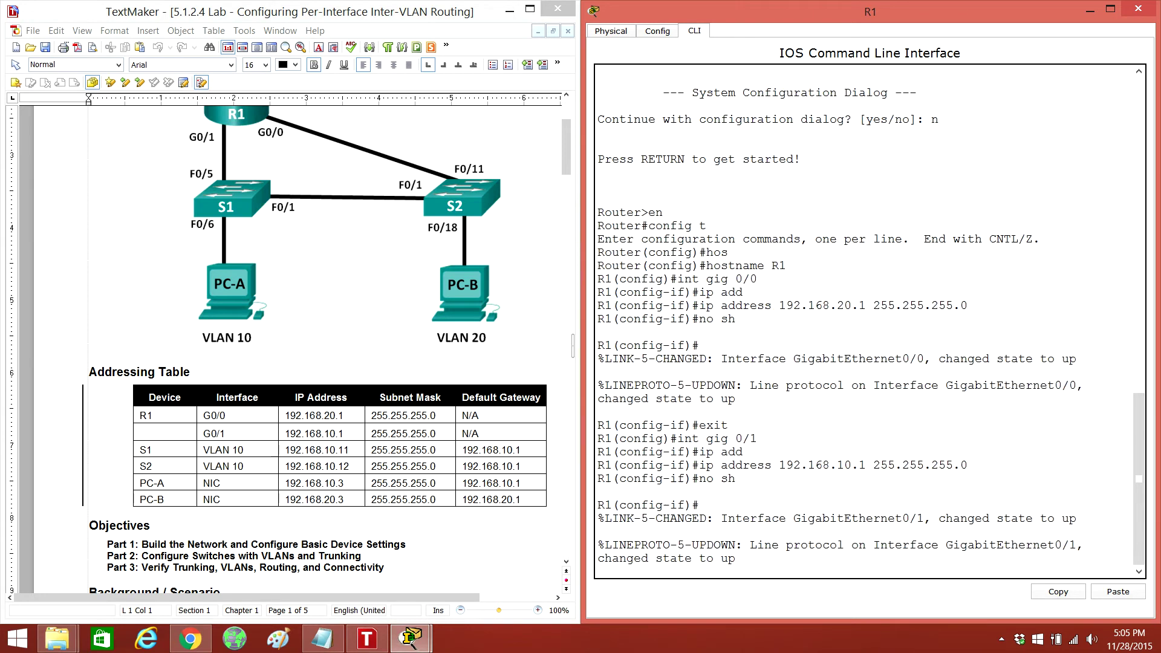
{"action": "key", "text": "Return"}
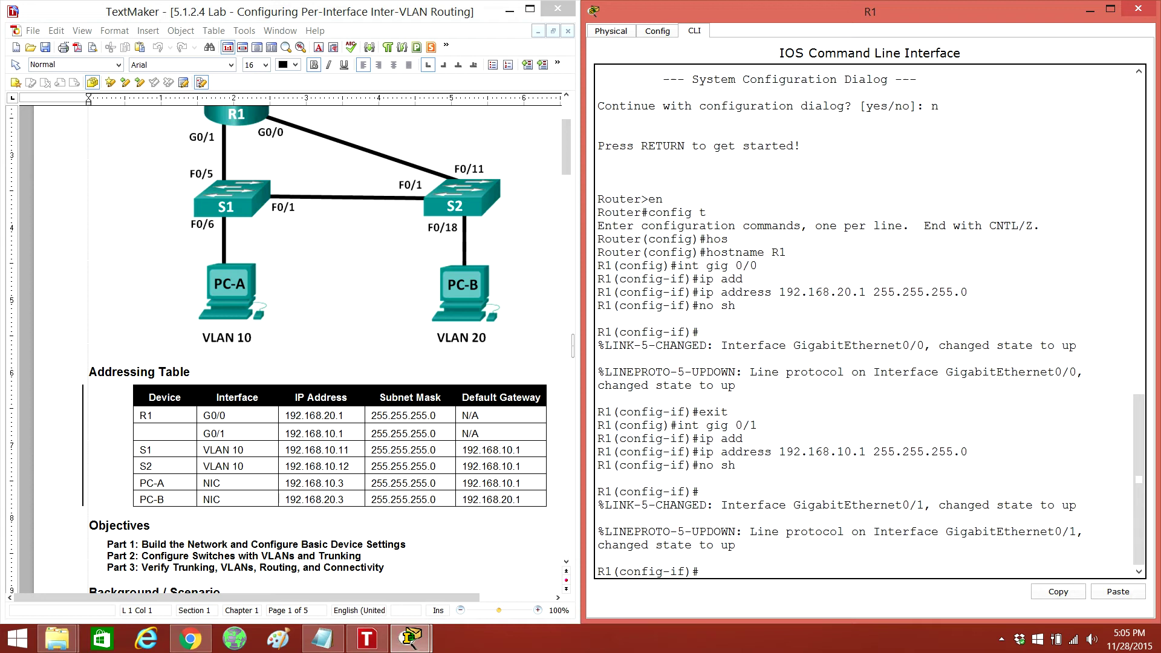
{"action": "type", "text": "end"}
{"action": "key", "text": "Return"}
{"action": "type", "text": "wr"}
{"action": "key", "text": "Return"}
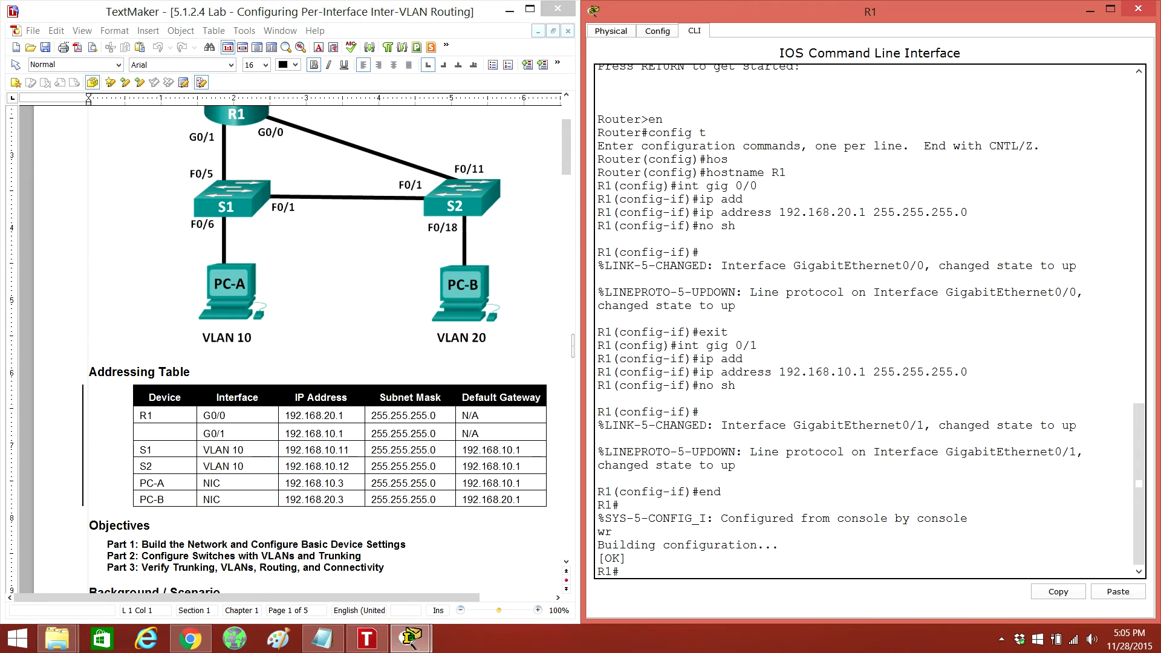
{"action": "scroll", "coordinate": [318, 363], "scroll_direction": "down", "scroll_amount": 3}
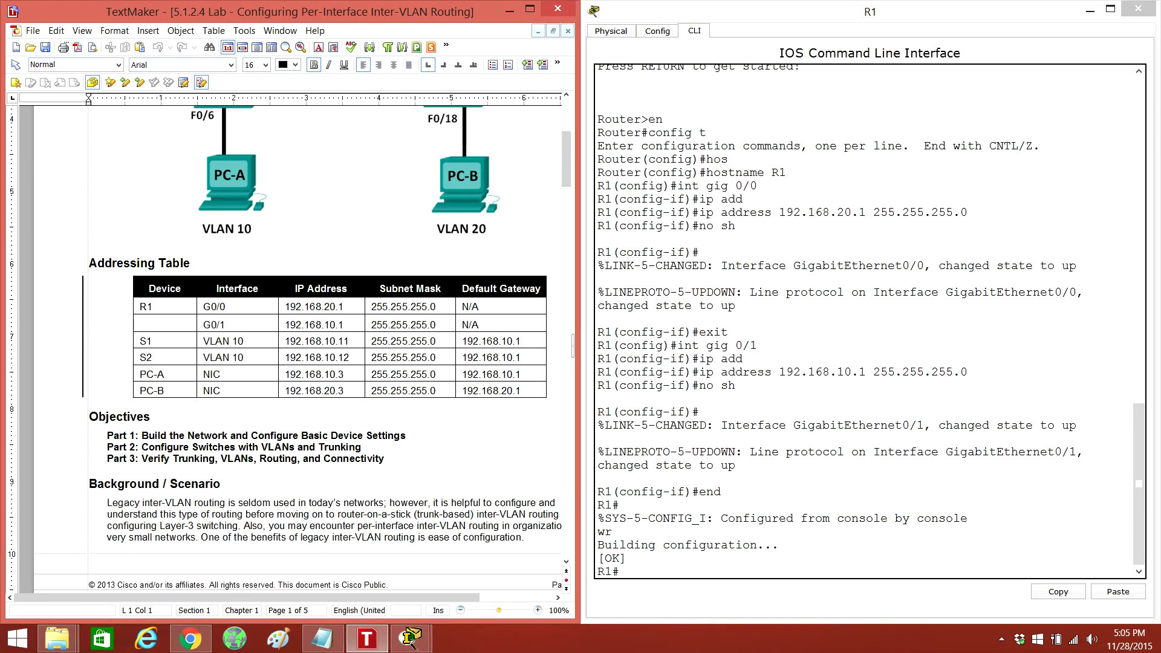
Close R1's window and set Switch0's Display Name to S1
{"action": "left_click", "coordinate": [1139, 10]}
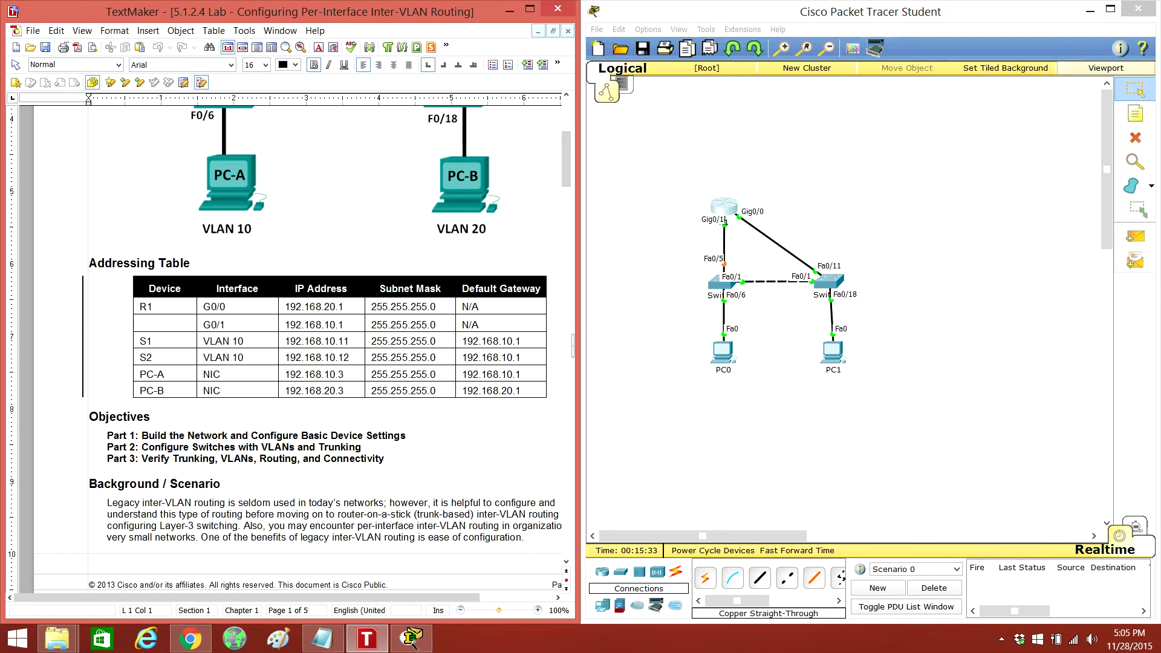
{"action": "left_click", "coordinate": [723, 283]}
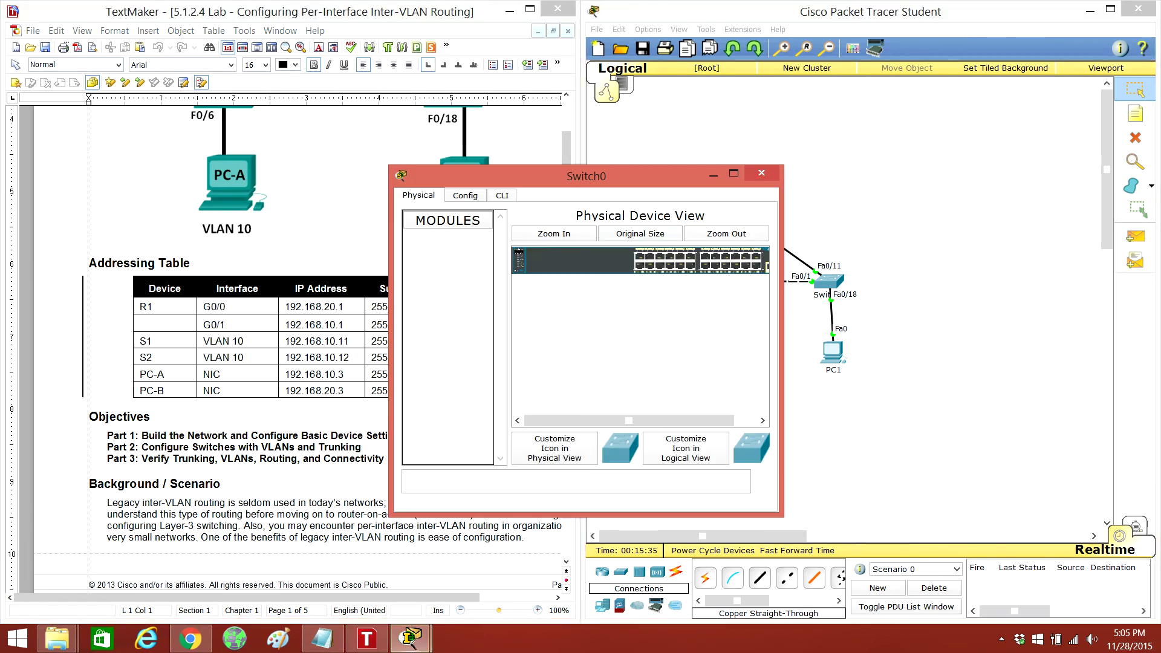
{"action": "left_click_drag", "start_coordinate": [587, 176], "coordinate": [835, 139]}
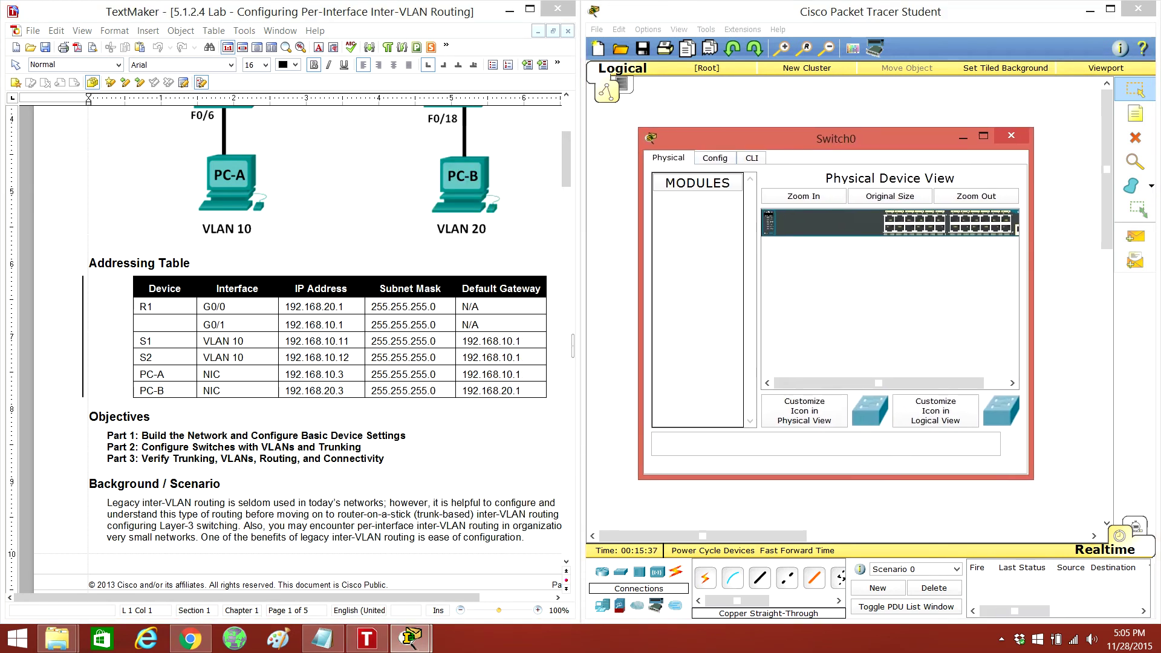
{"action": "left_click", "coordinate": [715, 158]}
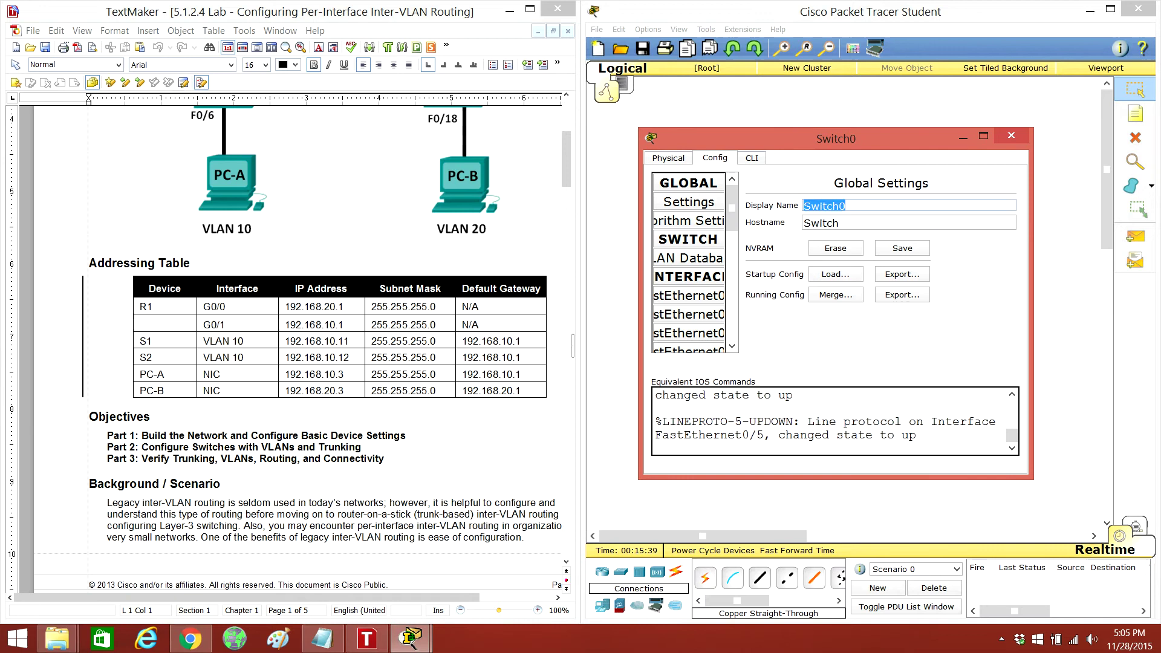
{"action": "left_click", "coordinate": [273, 363]}
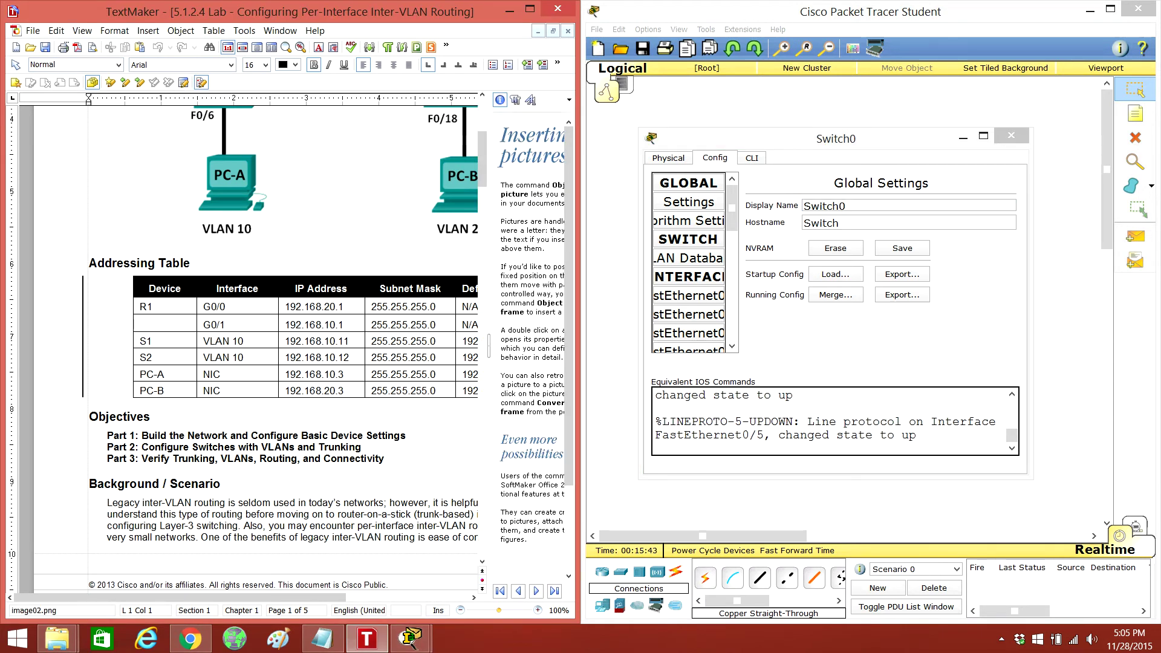
{"action": "left_click_drag", "start_coordinate": [488, 344], "coordinate": [576, 346]}
{"action": "mouse_move", "coordinate": [567, 272]}
{"action": "left_mouse_down"}
{"action": "mouse_move", "coordinate": [566, 118]}
{"action": "mouse_move", "coordinate": [566, 150]}
{"action": "left_mouse_up"}
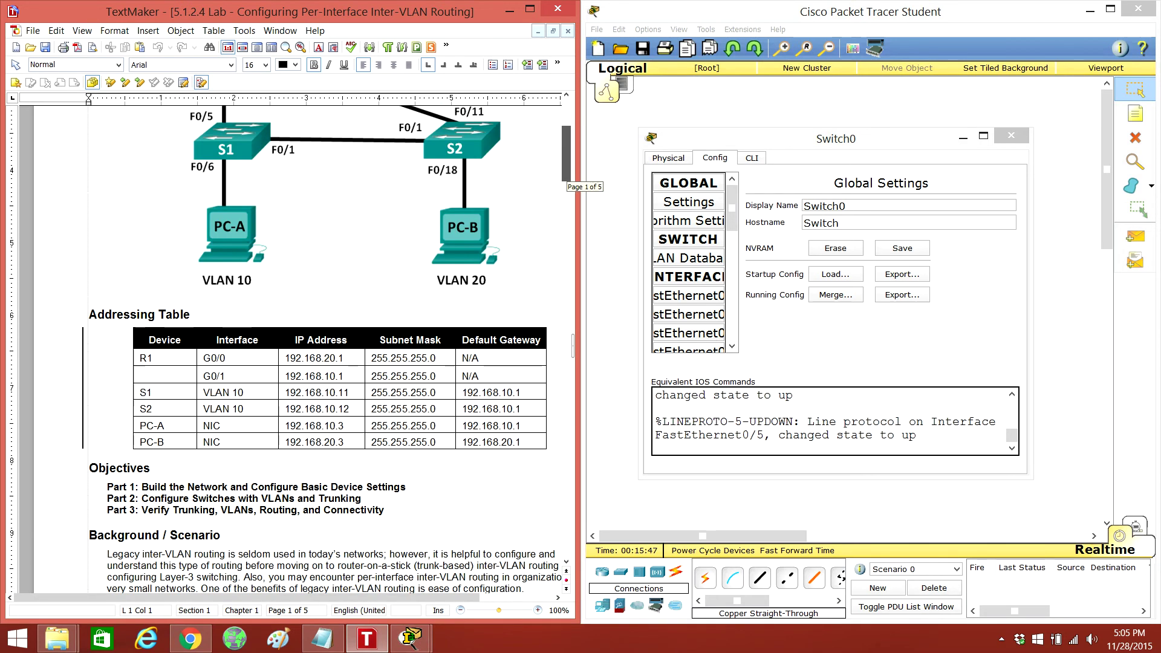
{"action": "key", "text": "alt+Tab"}
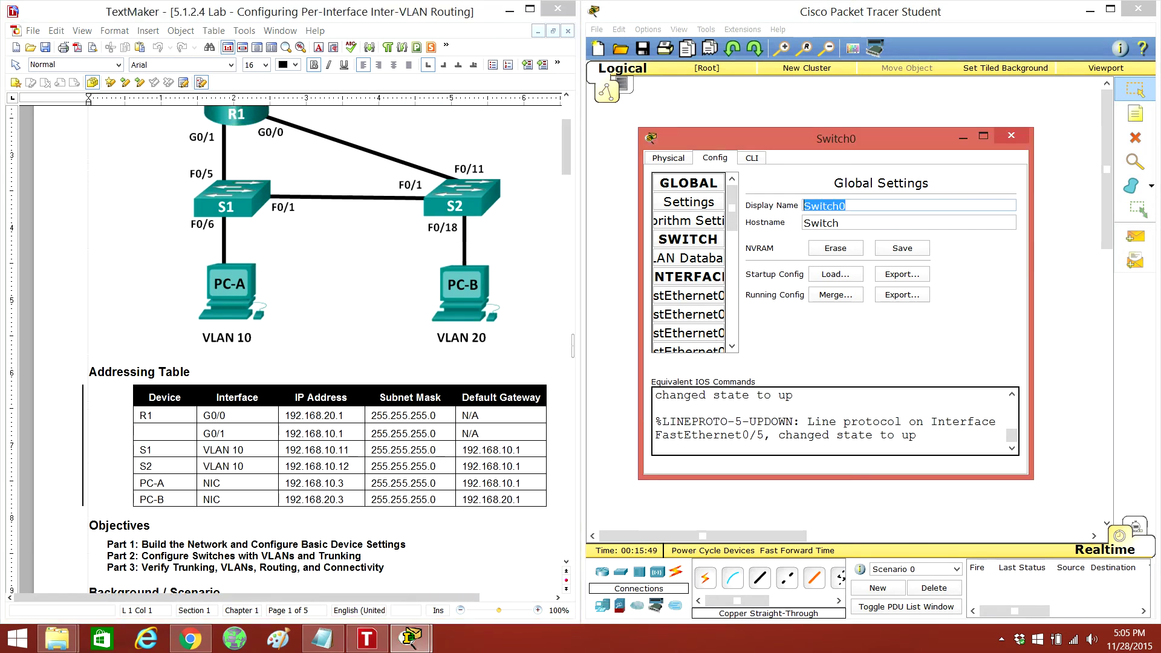
{"action": "type", "text": "S1"}
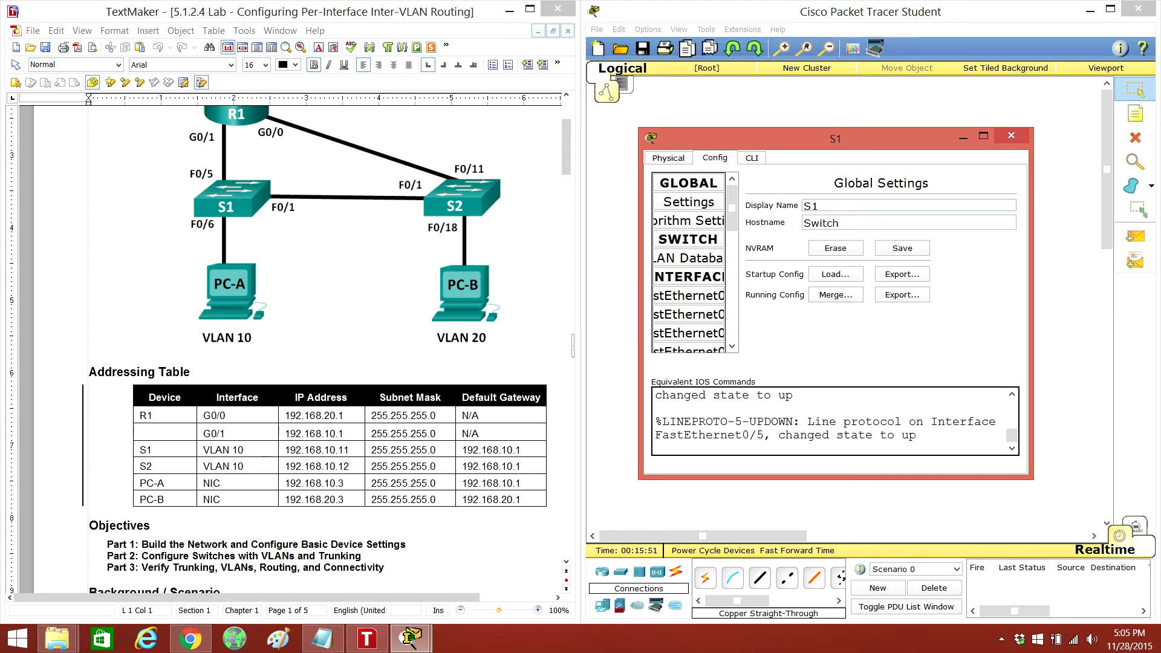
In Switch0's CLI, run en and config t, then set hostname S1
{"action": "left_click", "coordinate": [752, 158]}
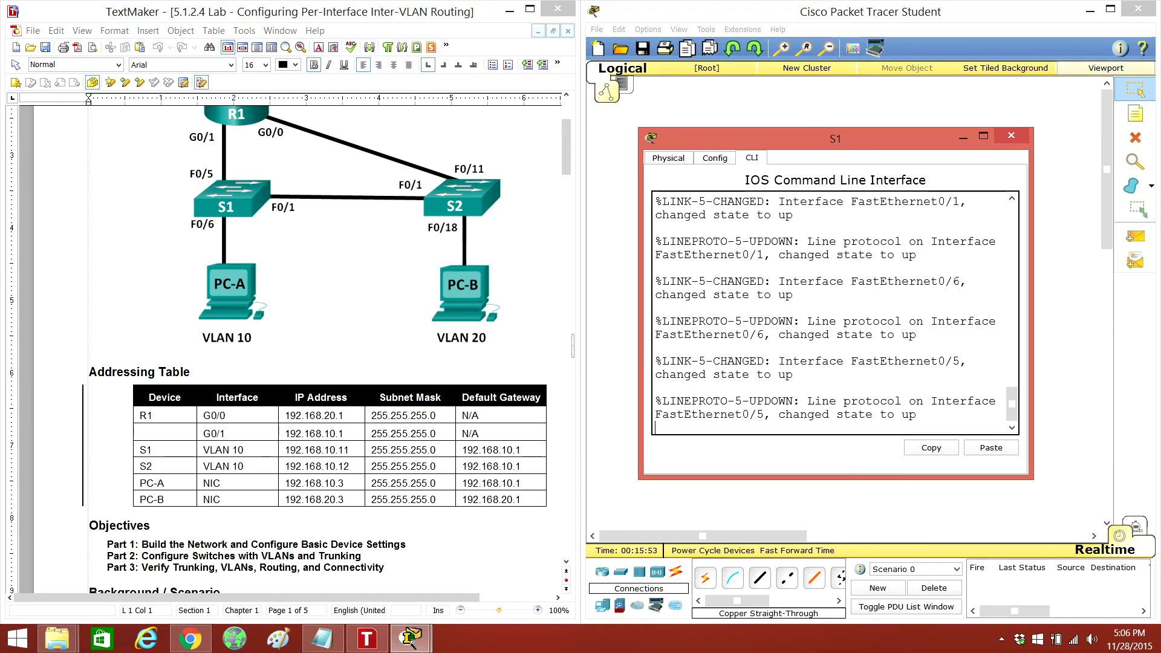
{"action": "double_click", "coordinate": [834, 137]}
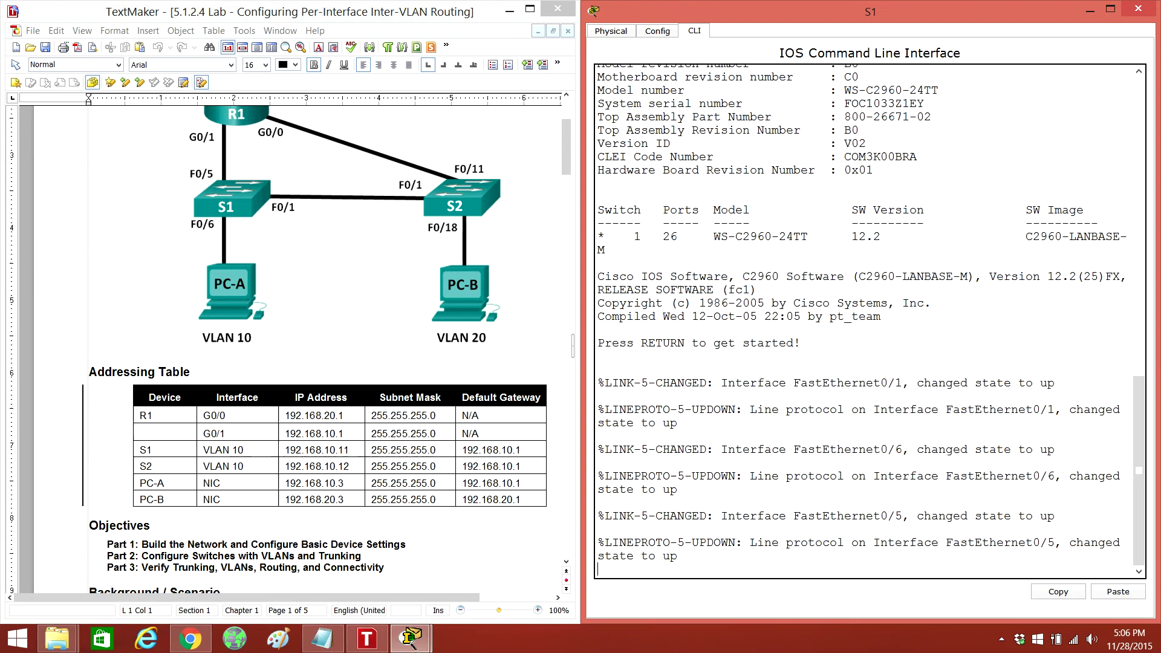
{"action": "key", "text": "Return"}
{"action": "type", "text": "en"}
{"action": "key", "text": "Return"}
{"action": "type", "text": "config t"}
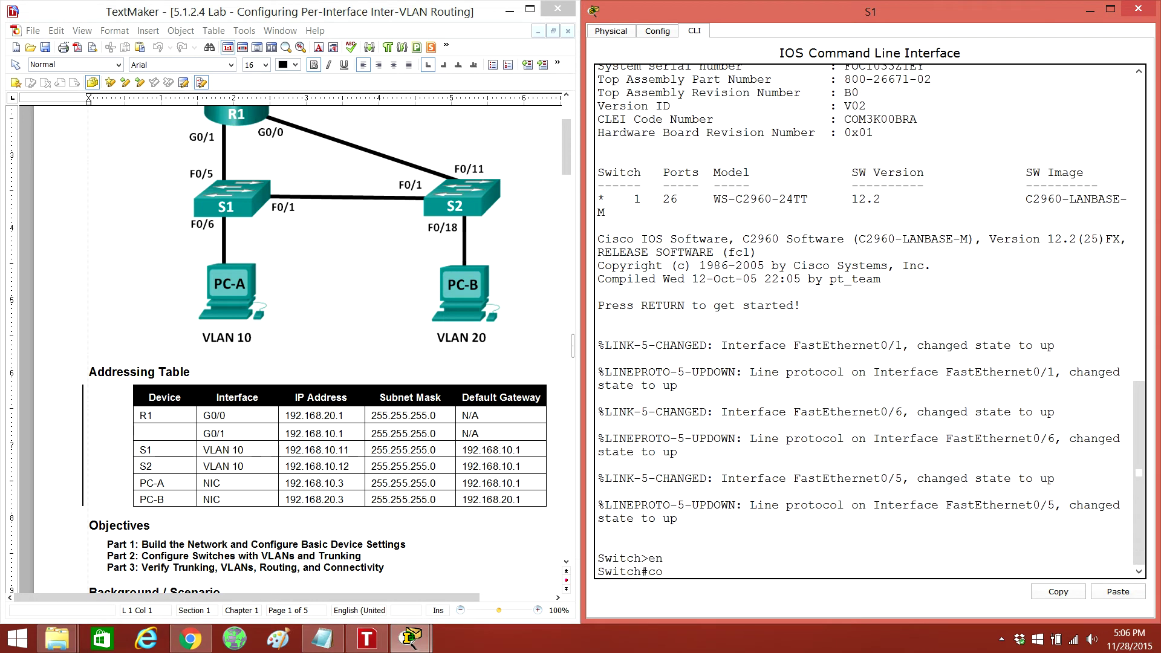
{"action": "key", "text": "Return"}
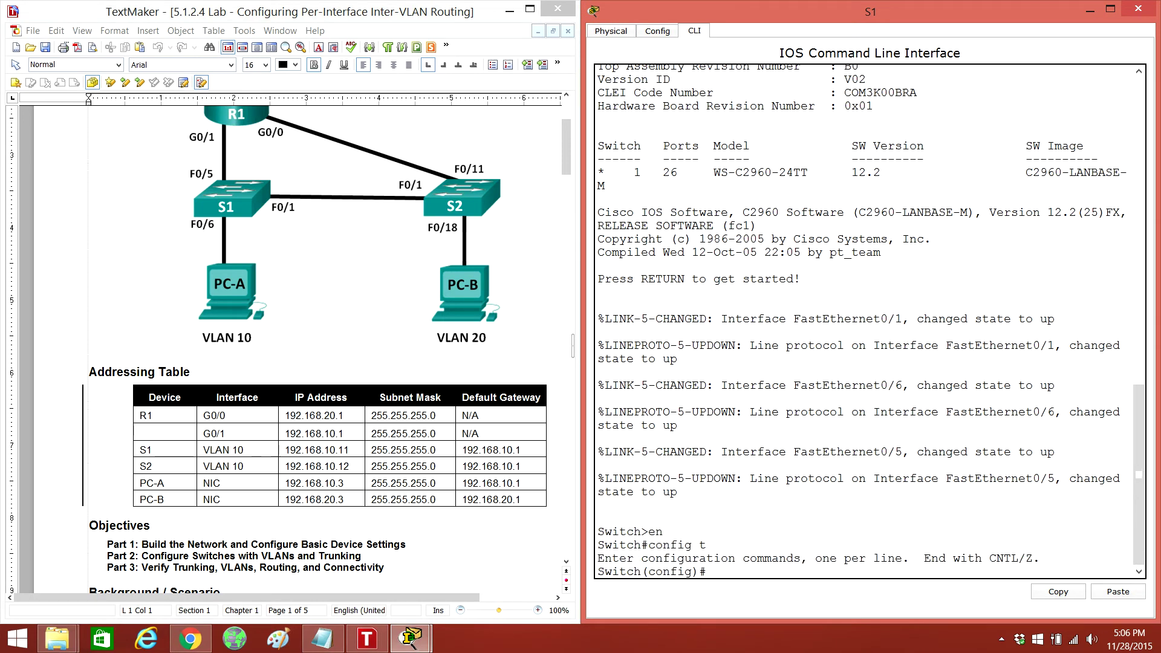
{"action": "type", "text": "hos"}
{"action": "key", "text": "Tab"}
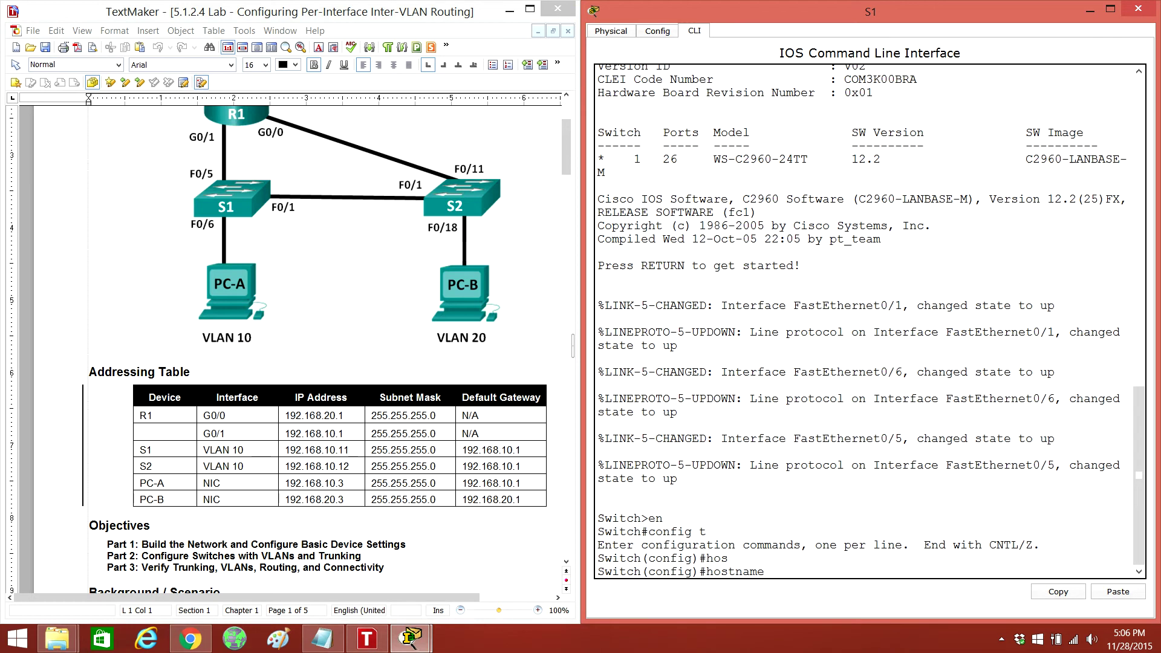
{"action": "type", "text": "S1"}
{"action": "key", "text": "Return"}
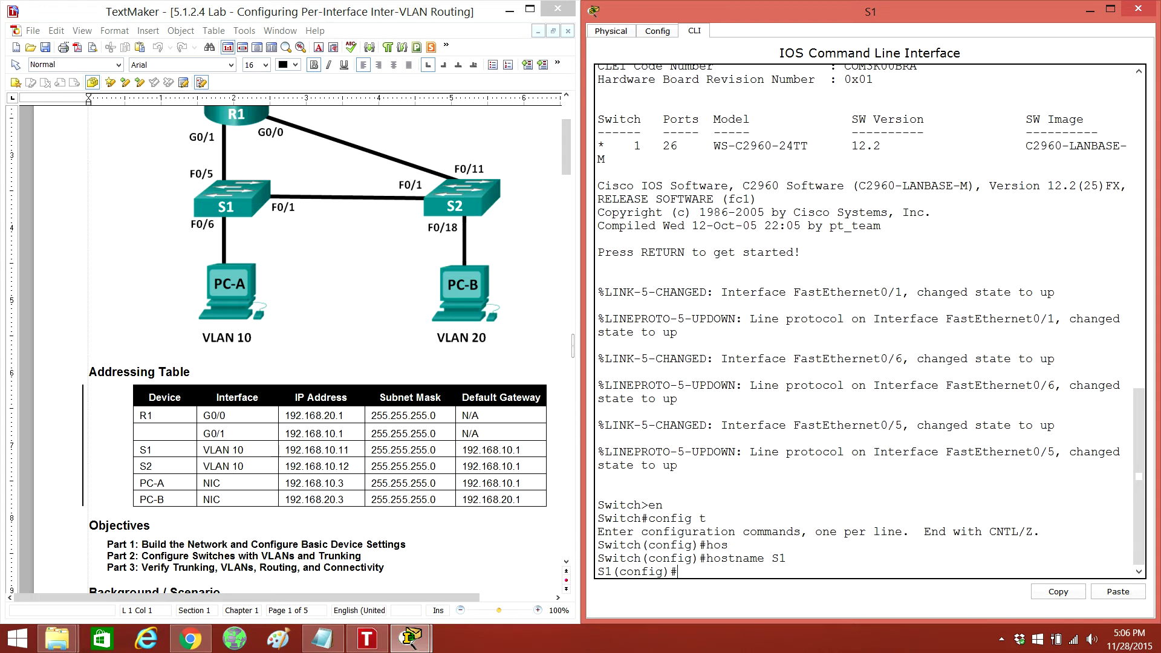
{"action": "mouse_move", "coordinate": [566, 149]}
{"action": "left_mouse_down"}
{"action": "mouse_move", "coordinate": [565, 390]}
{"action": "mouse_move", "coordinate": [565, 154]}
{"action": "left_mouse_up"}
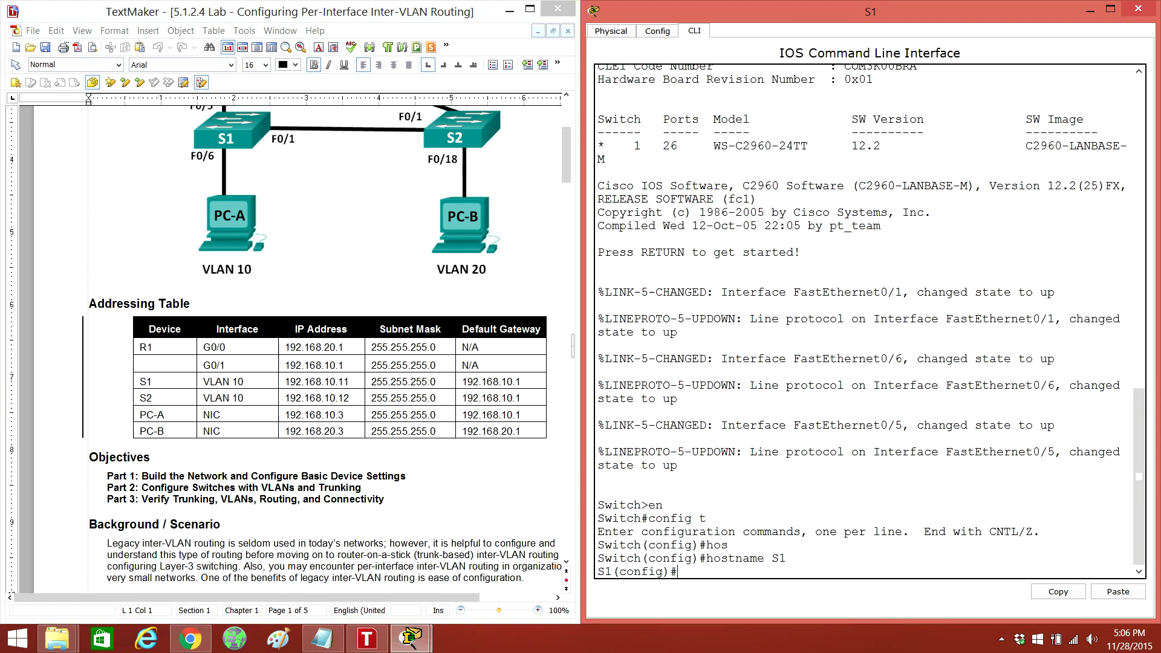
{"action": "type", "text": "int v"}
{"action": "type", "text": "lan 10"}
Set int vlan 10 to 192.168.10.11 255.255.255.0, correcting the mask typo, then no shutdown
{"action": "key", "text": "Return"}
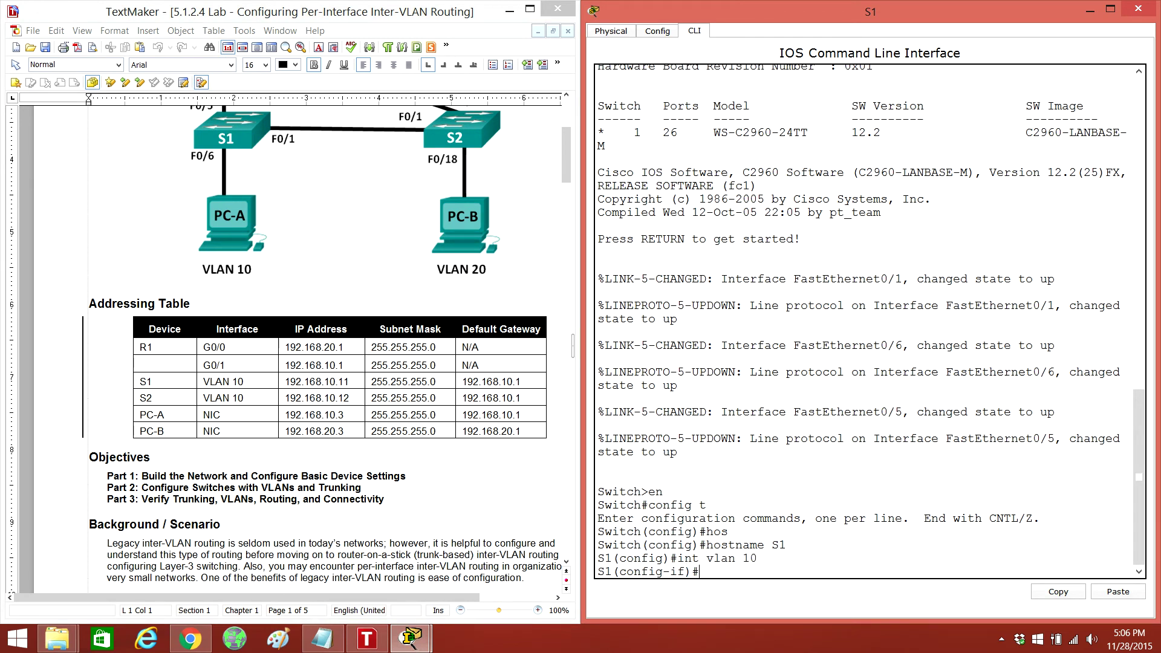
{"action": "type", "text": "19"}
{"action": "type", "text": "2.168."}
{"action": "type", "text": "10."}
{"action": "type", "text": "11"}
{"action": "type", "text": " 255.2"}
{"action": "type", "text": "5.255.0"}
{"action": "key", "text": "Return"}
{"action": "type", "text": "n"}
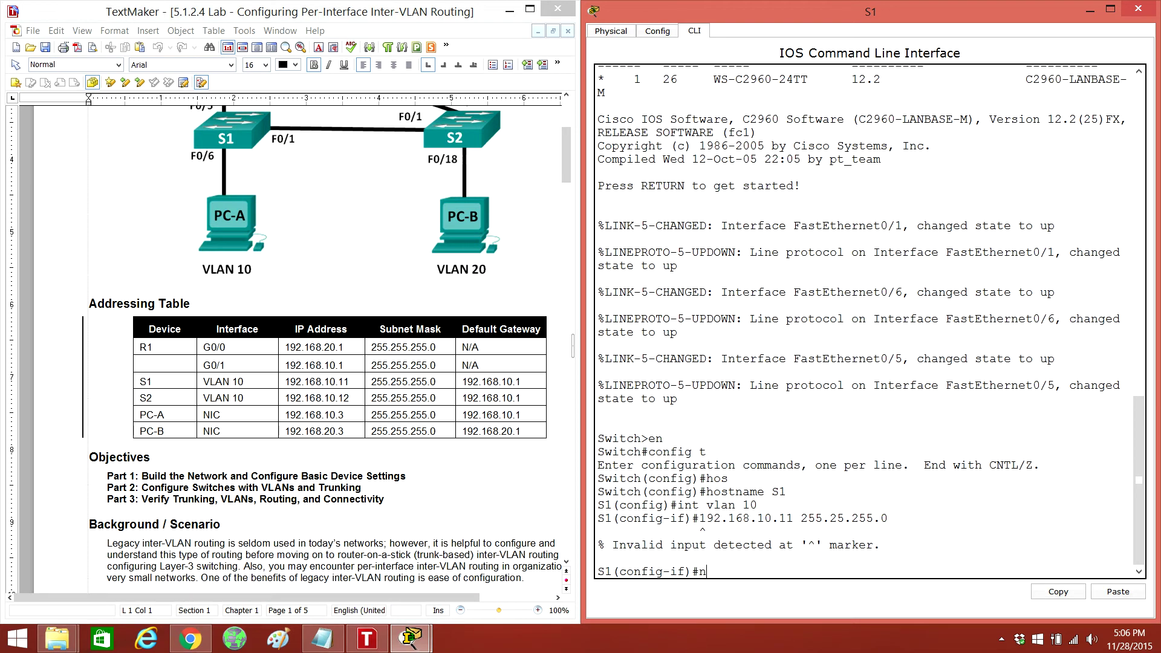
{"action": "key", "text": "BackSpace"}
{"action": "key", "text": "Up"}
{"action": "key", "text": "Left"}
{"action": "key", "text": "Left"}
{"action": "key", "text": "Left"}
{"action": "type", "text": "ip add"}
{"action": "key", "text": "Return"}
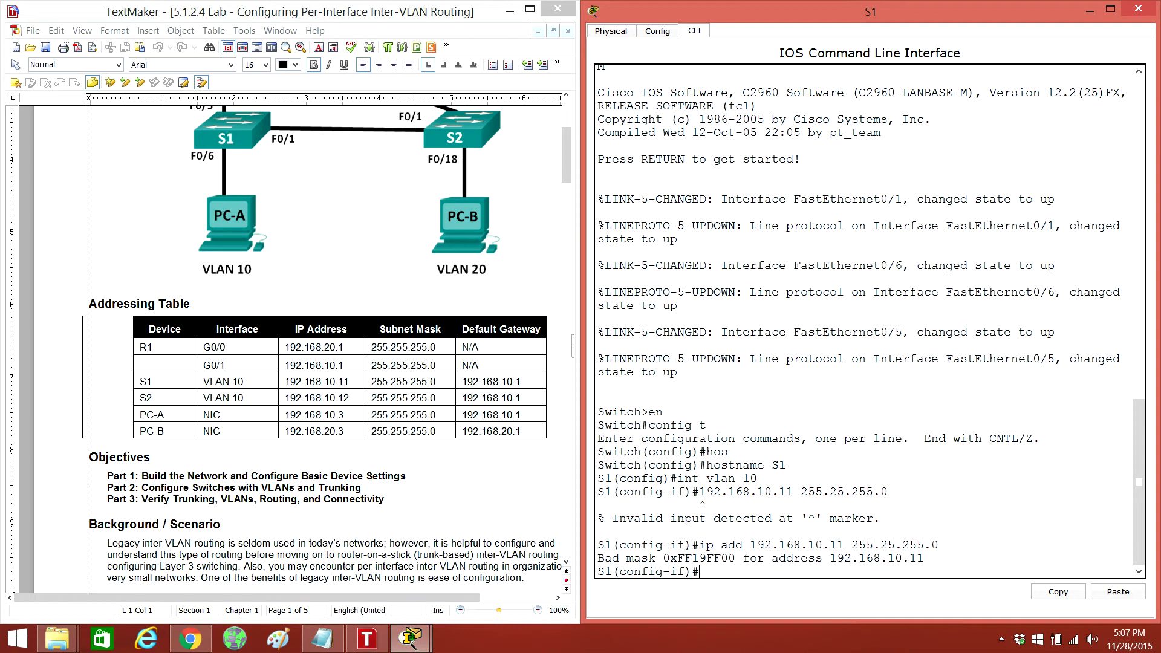
{"action": "key", "text": "Up"}
{"action": "type", "text": "5"}
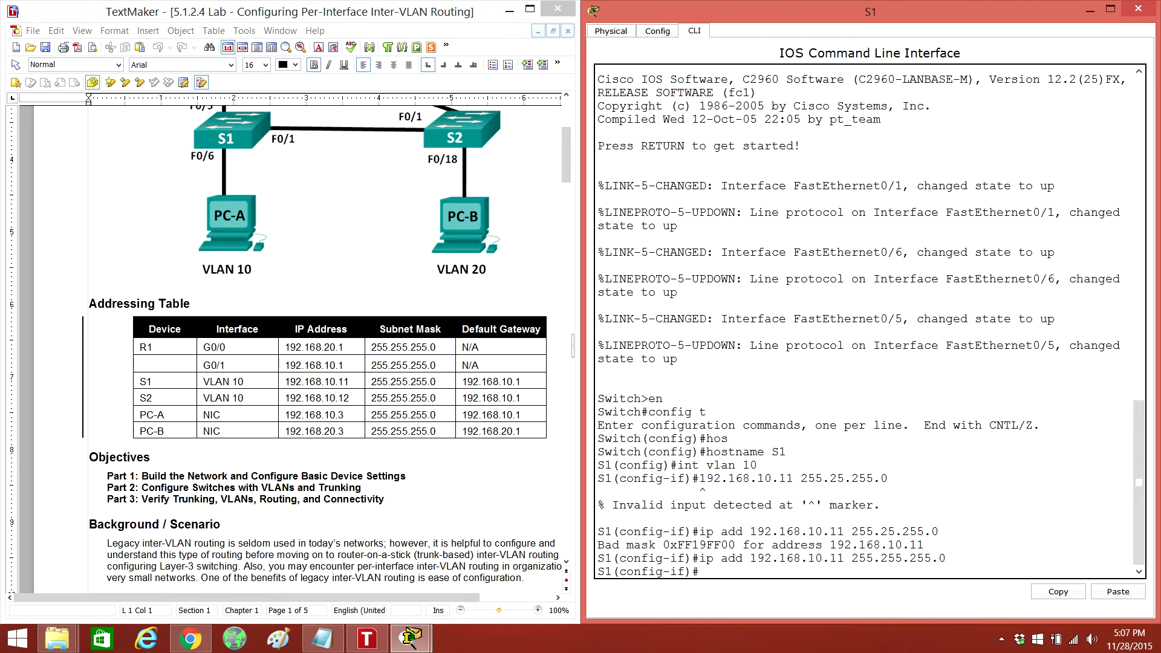
{"action": "type", "text": "no sh"}
{"action": "key", "text": "Return"}
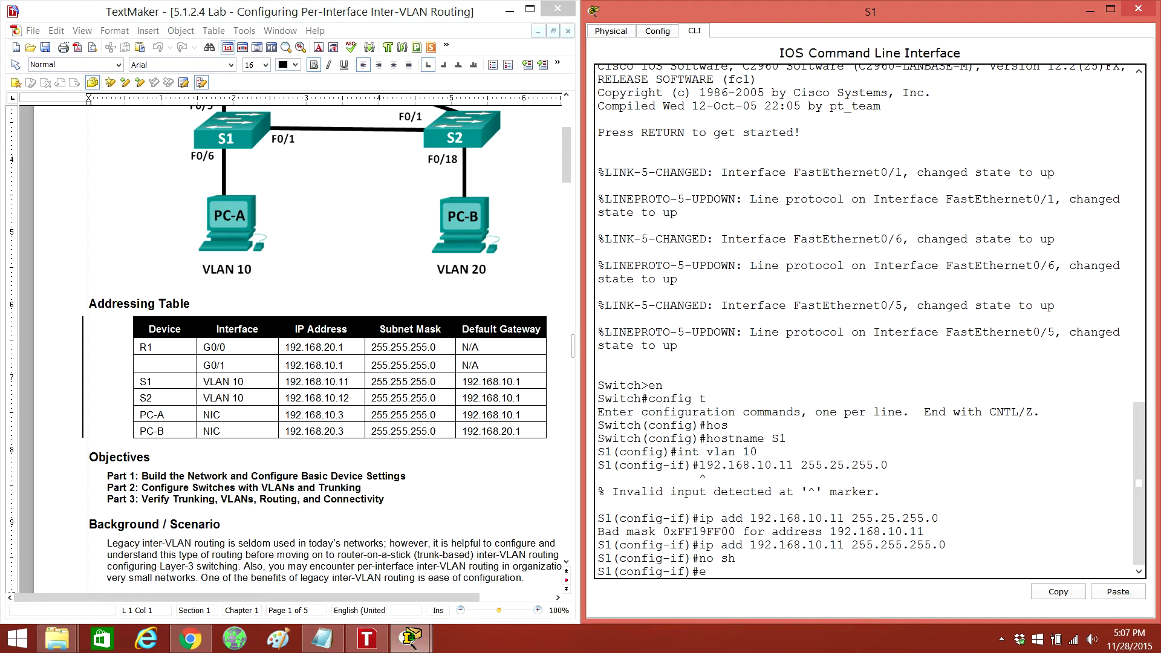
{"action": "type", "text": "exit"}
Set S1's ip default-gateway to 192.168.10.1, leave configuration mode and save with wr
{"action": "key", "text": "Return"}
{"action": "type", "text": "ip def"}
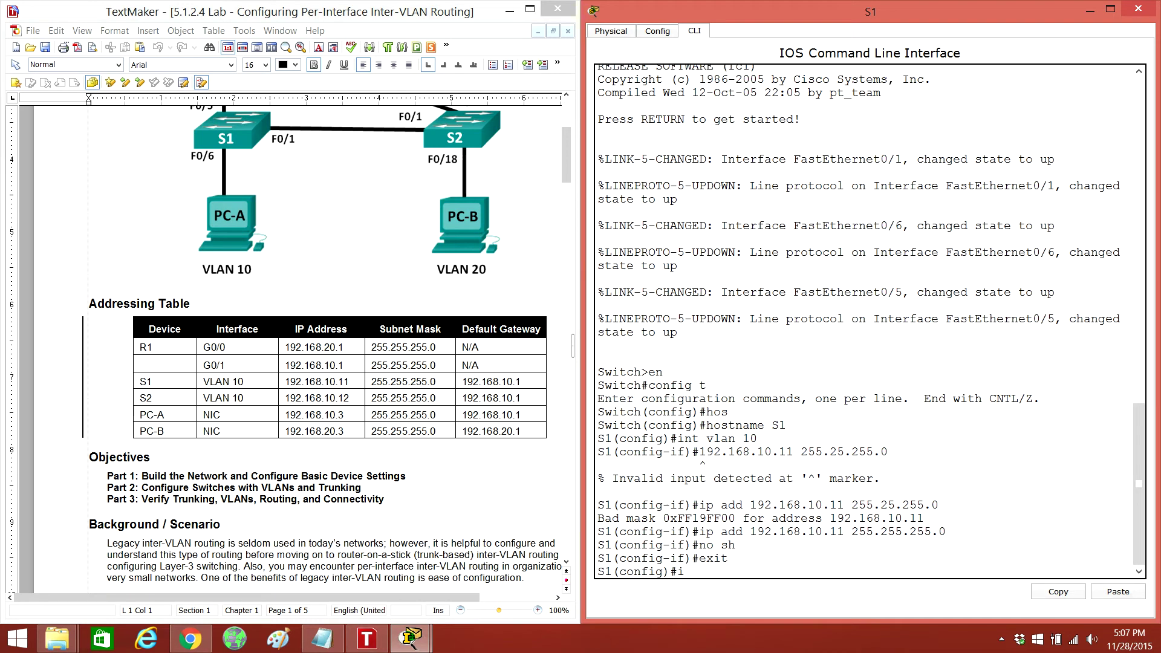
{"action": "key", "text": "Tab"}
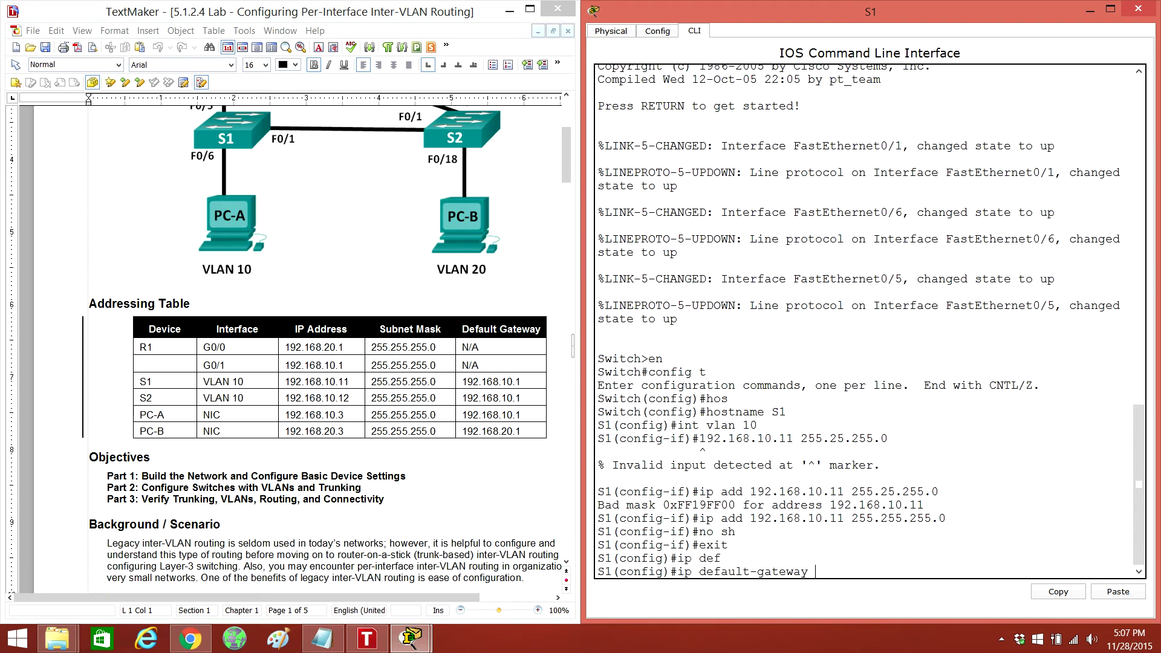
{"action": "type", "text": "192.168."}
{"action": "type", "text": "10.1"}
{"action": "key", "text": "Return"}
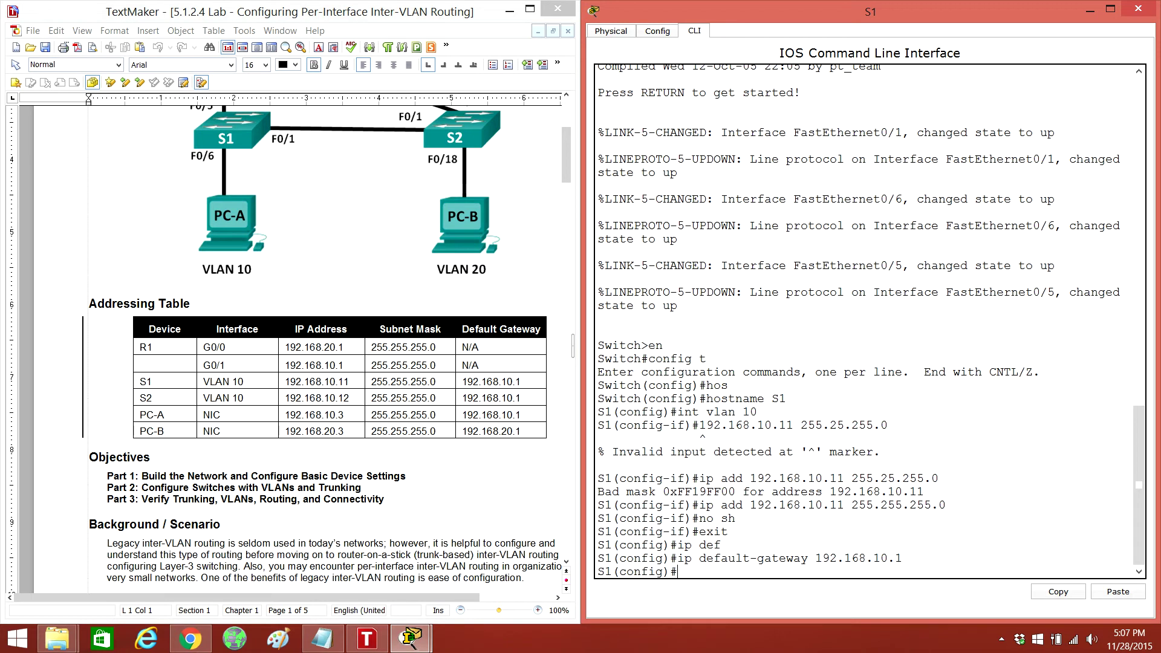
{"action": "type", "text": "end"}
{"action": "key", "text": "Return"}
{"action": "type", "text": "wr"}
{"action": "key", "text": "Return"}
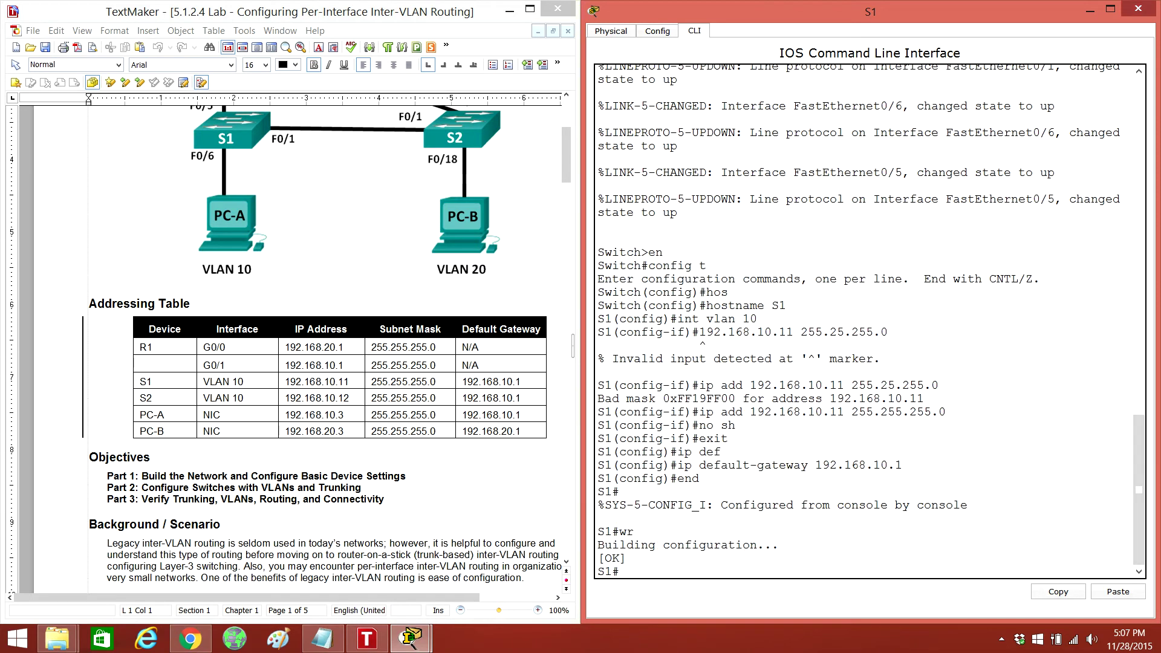
Close S1's console and change Switch1's display name to S2
{"action": "left_click", "coordinate": [1139, 10]}
{"action": "left_click", "coordinate": [830, 282]}
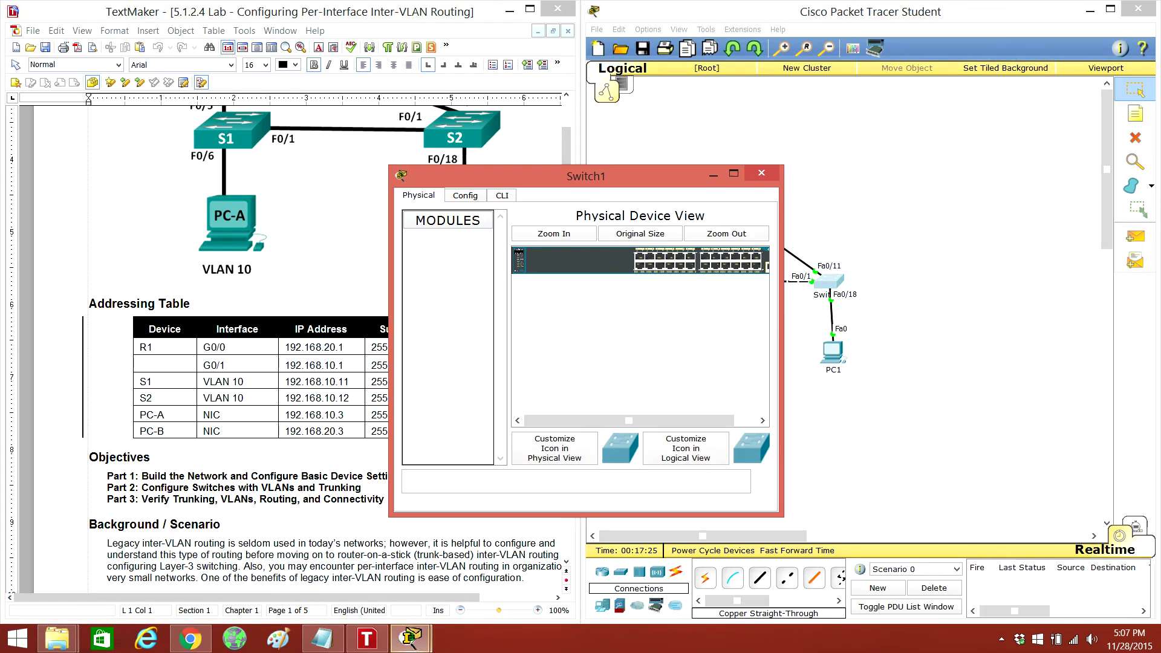
{"action": "left_click", "coordinate": [464, 196]}
{"action": "triple_click", "coordinate": [597, 243]}
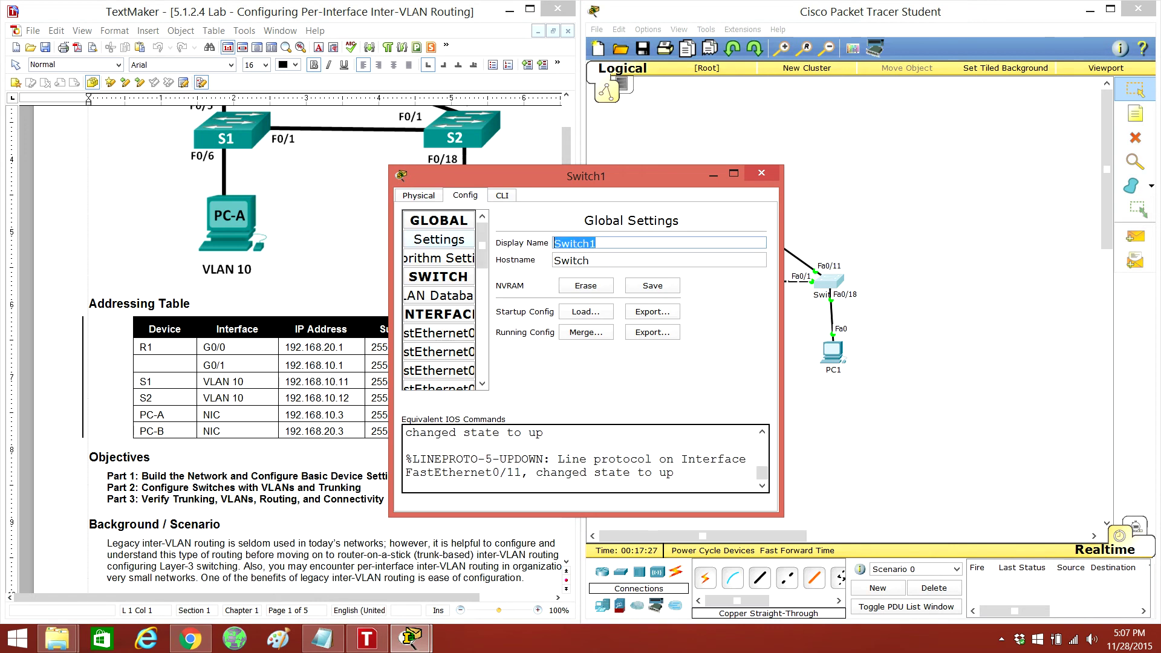
{"action": "type", "text": "S2"}
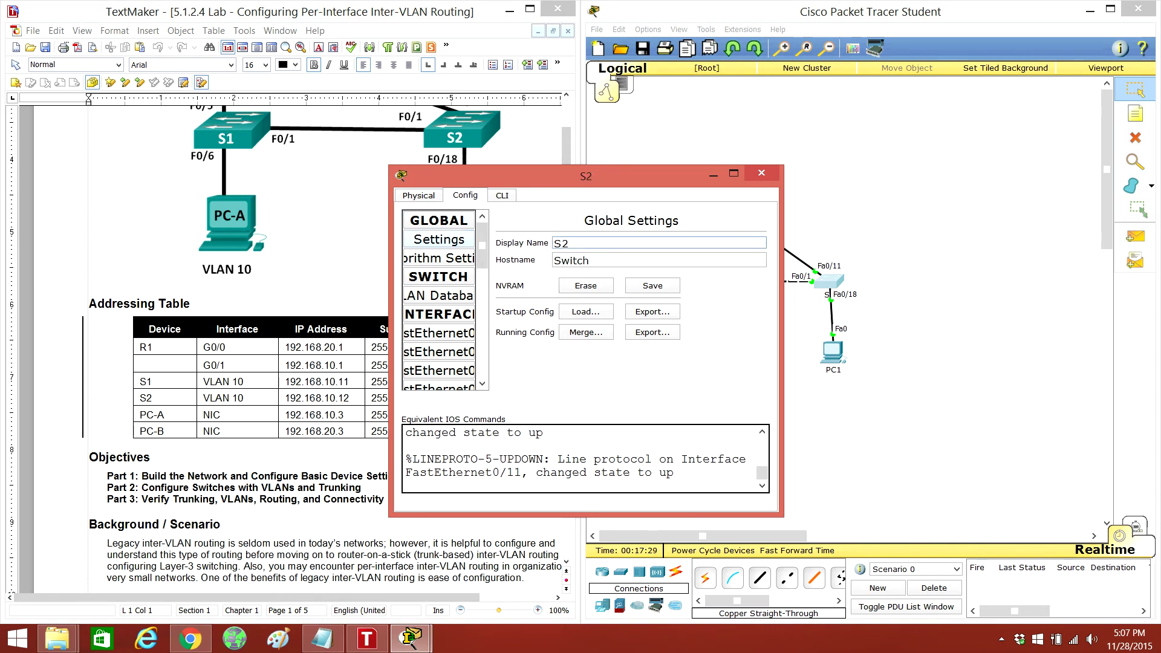
Bring S2's CLI to global configuration mode with en and config t
{"action": "left_click", "coordinate": [502, 195]}
{"action": "key", "text": "Return"}
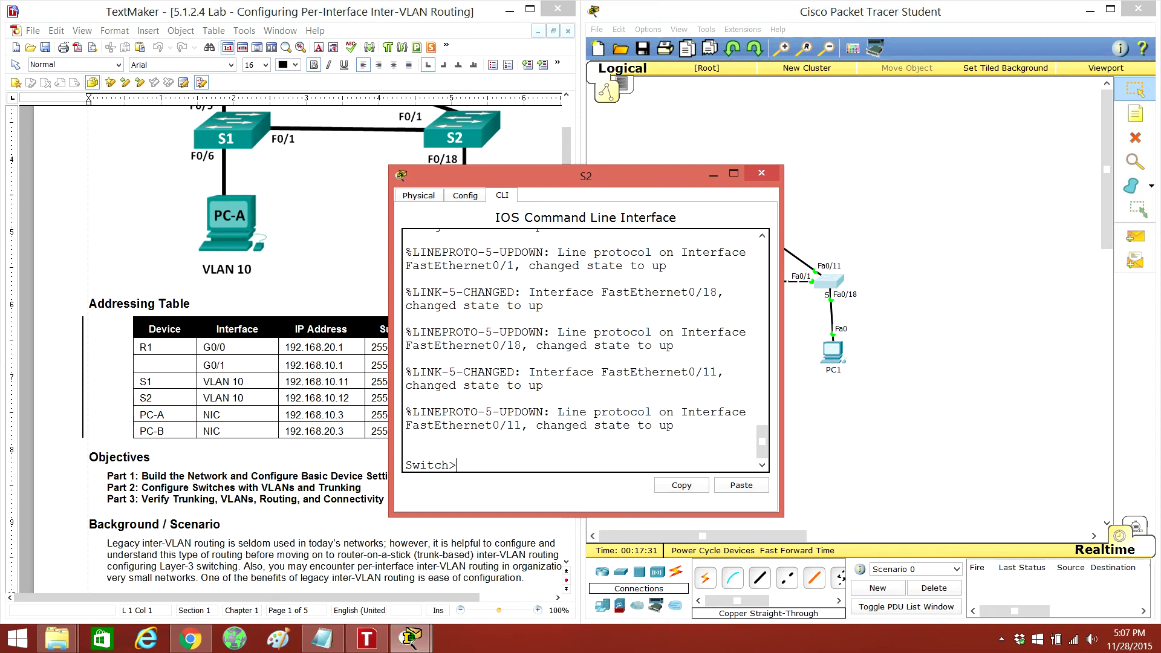
{"action": "double_click", "coordinate": [586, 176]}
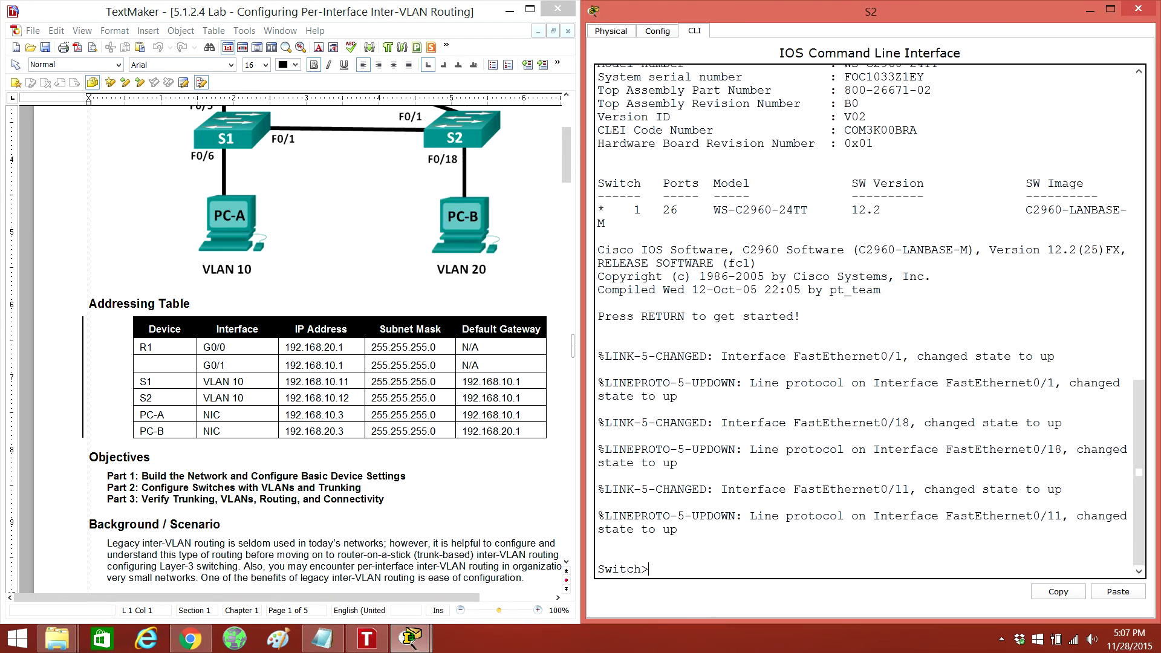
{"action": "type", "text": "en"}
{"action": "key", "text": "Return"}
{"action": "type", "text": "co"}
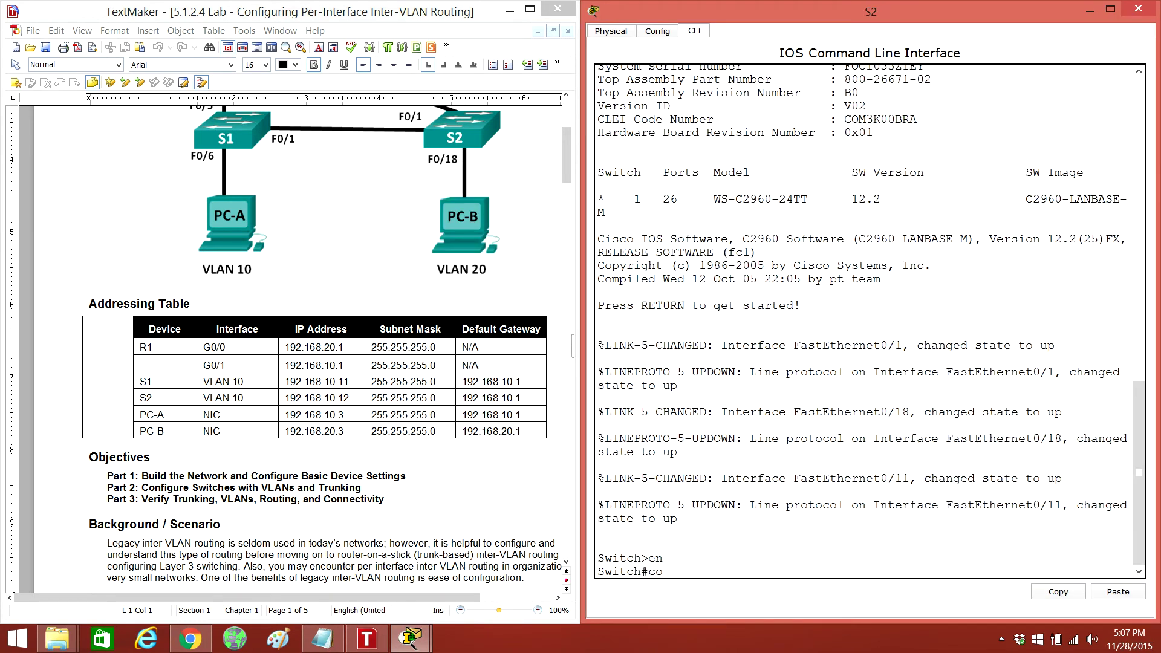
{"action": "type", "text": "fig t"}
{"action": "key", "text": "Return"}
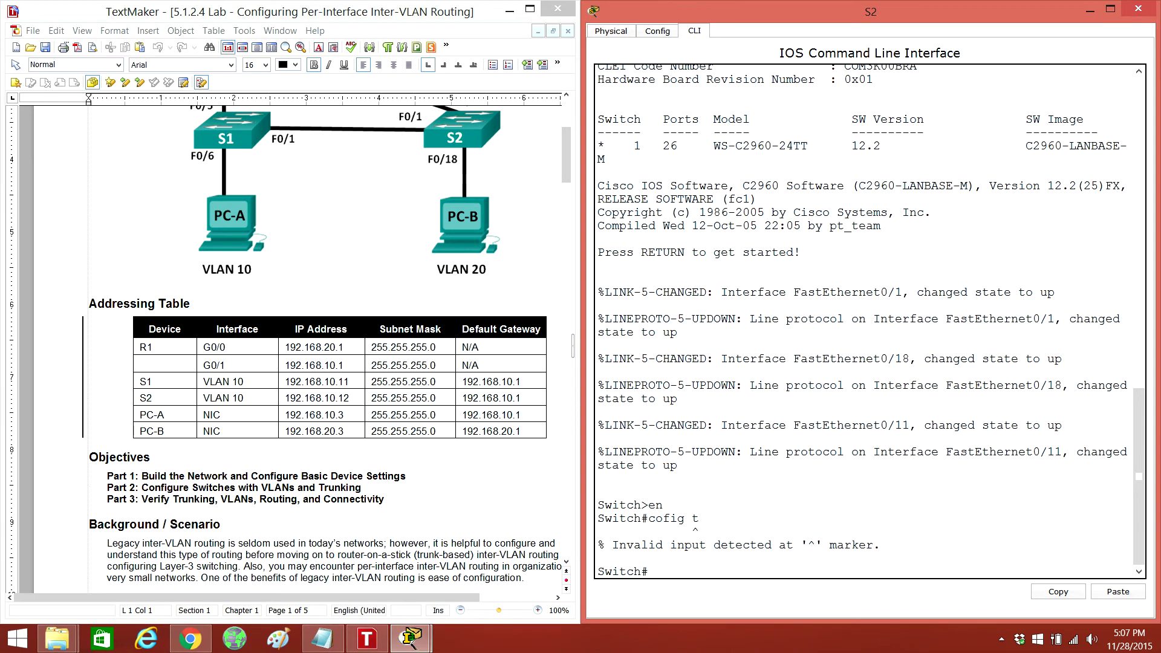
{"action": "type", "text": "config t"}
{"action": "key", "text": "Return"}
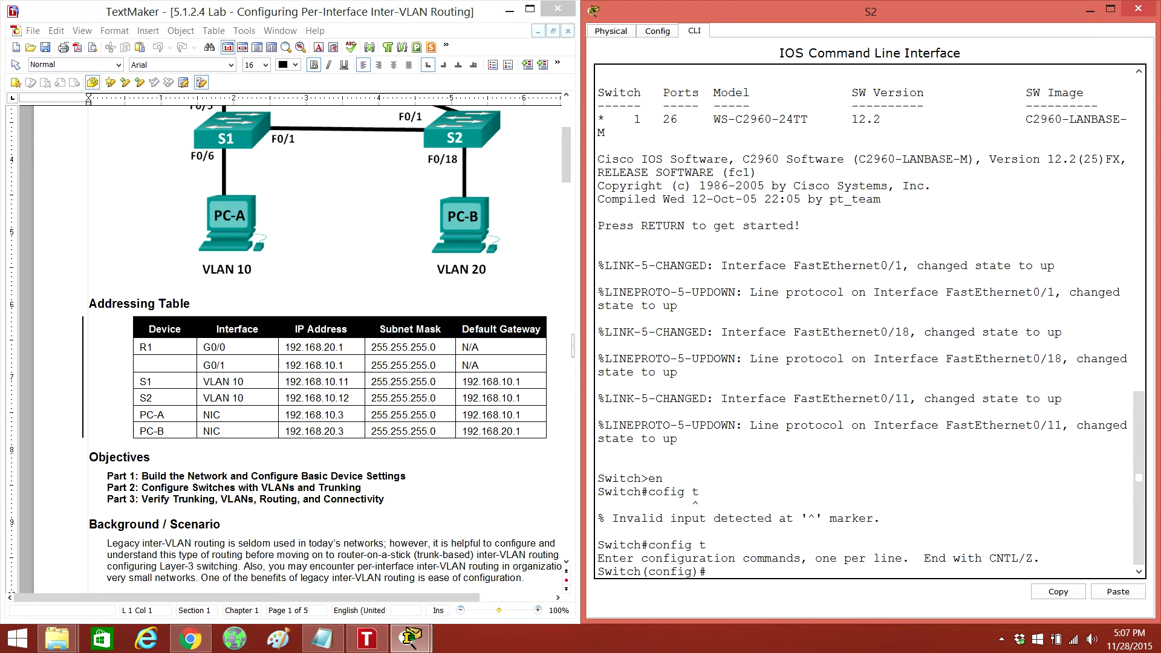
{"action": "type", "text": "hos"}
Set hostname S2 and give interface VLAN 10 address 192.168.10.12/24 with no shutdown
{"action": "key", "text": "Tab"}
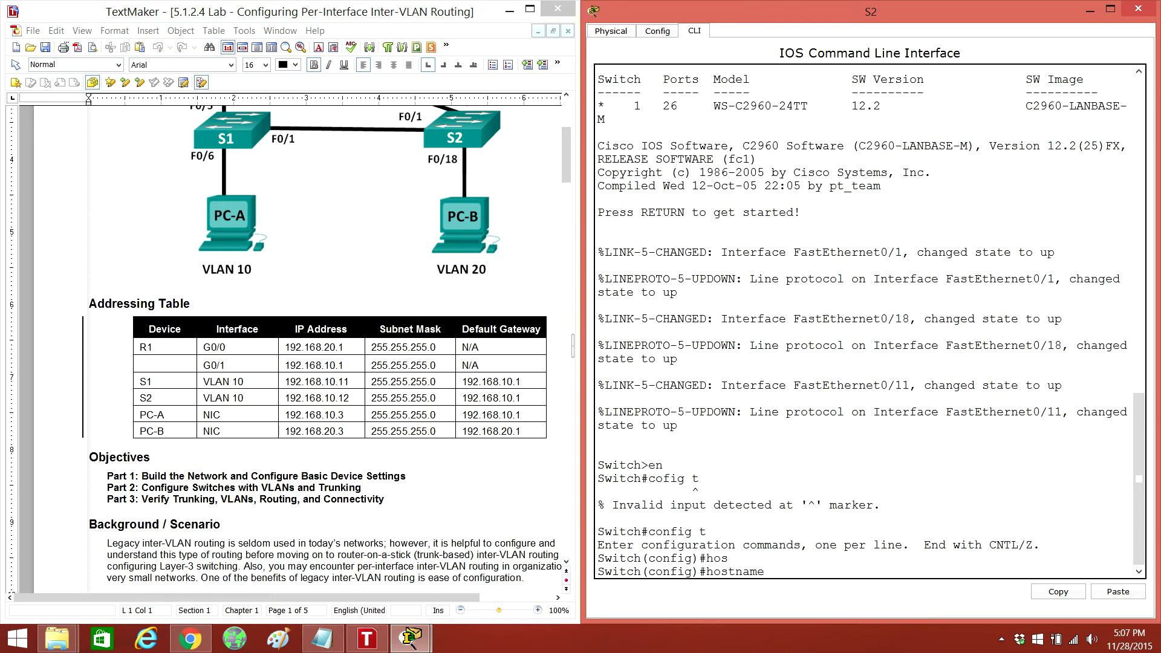
{"action": "type", "text": " S2"}
{"action": "key", "text": "Return"}
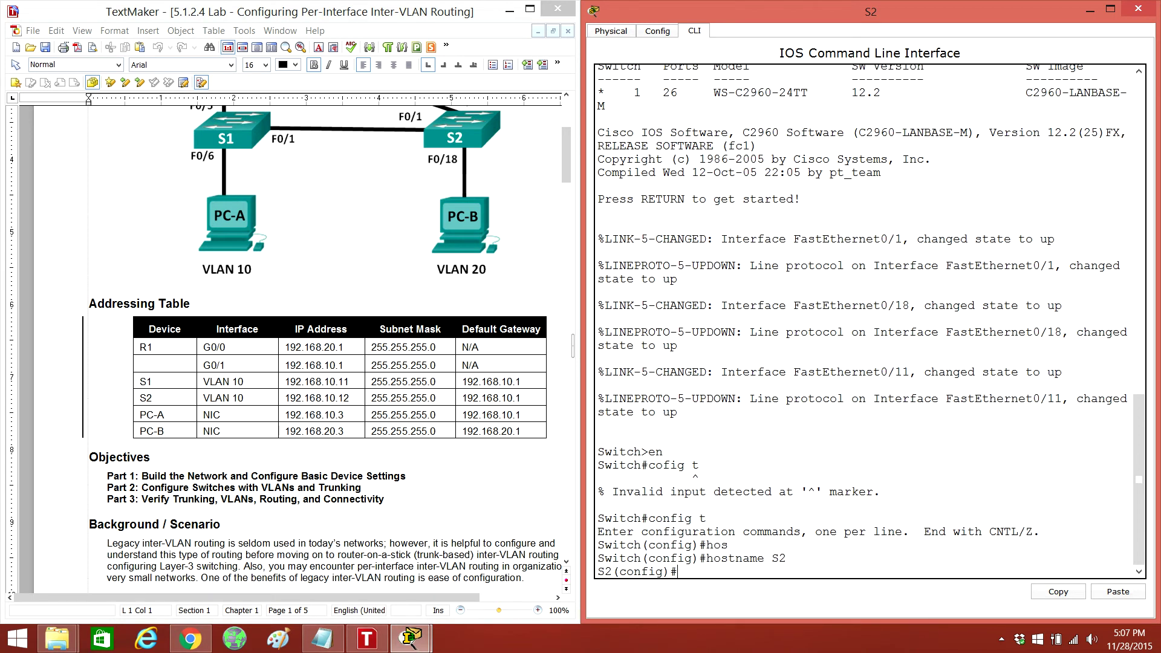
{"action": "type", "text": "int vlan 1"}
{"action": "type", "text": "0"}
{"action": "key", "text": "Return"}
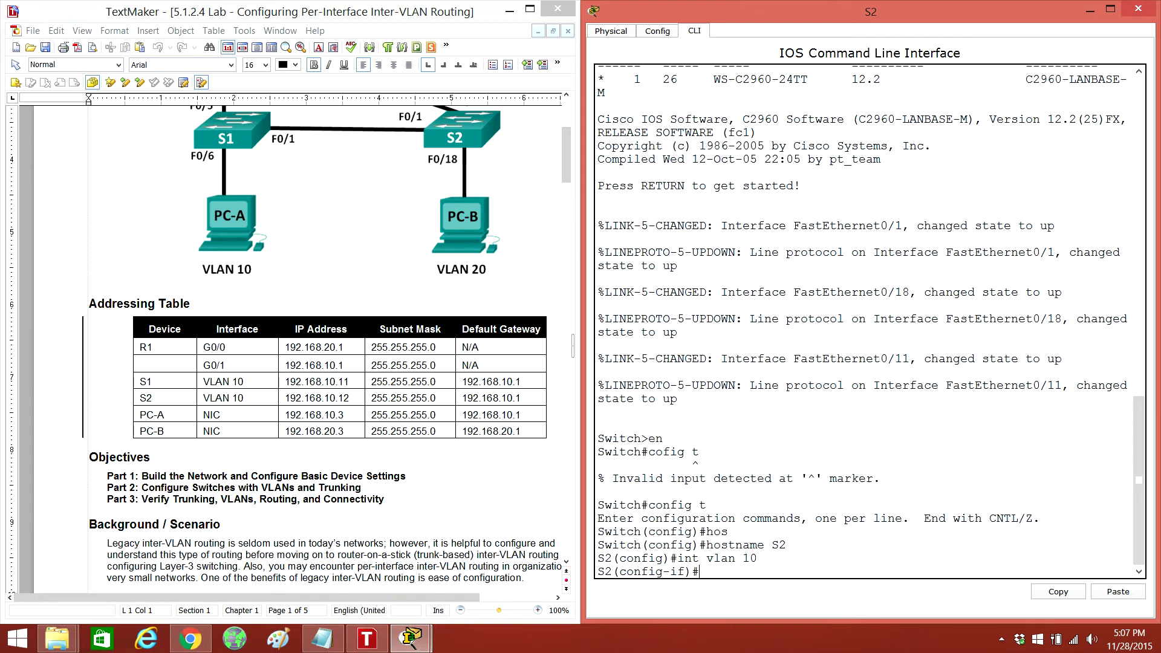
{"action": "type", "text": "p"}
{"action": "type", "text": " add"}
{"action": "key", "text": "Tab"}
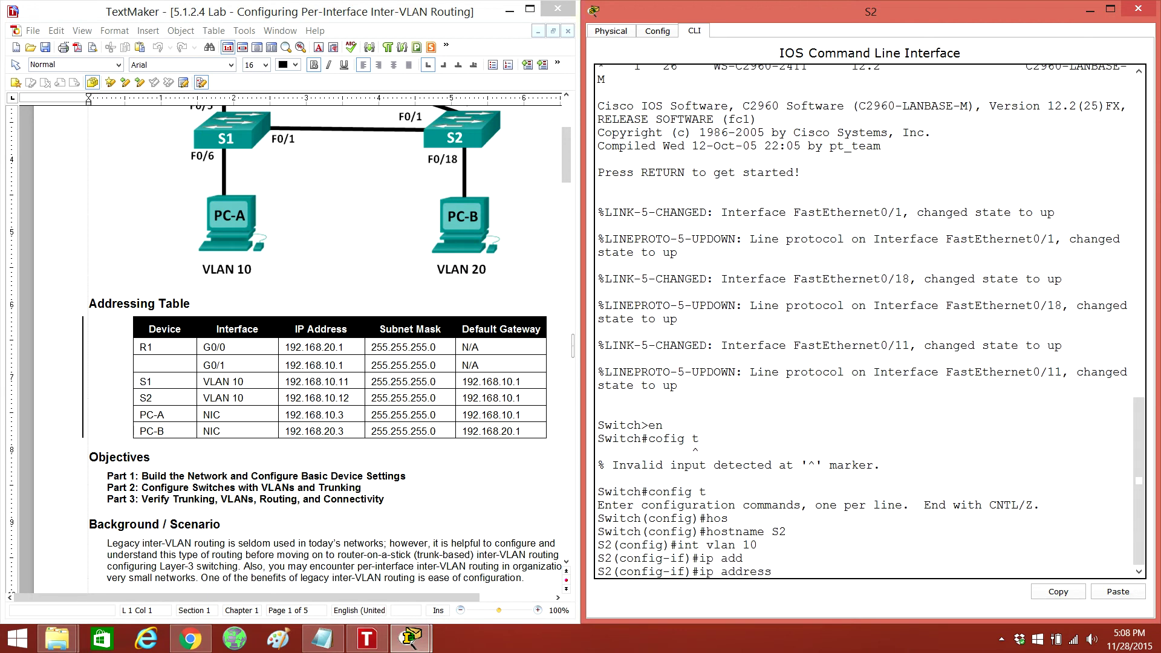
{"action": "type", "text": "92.1"}
{"action": "type", "text": "68."}
{"action": "type", "text": "10.12"}
{"action": "type", "text": " 255"}
{"action": "type", "text": ".255."}
{"action": "type", "text": "255.0"}
{"action": "key", "text": "Return"}
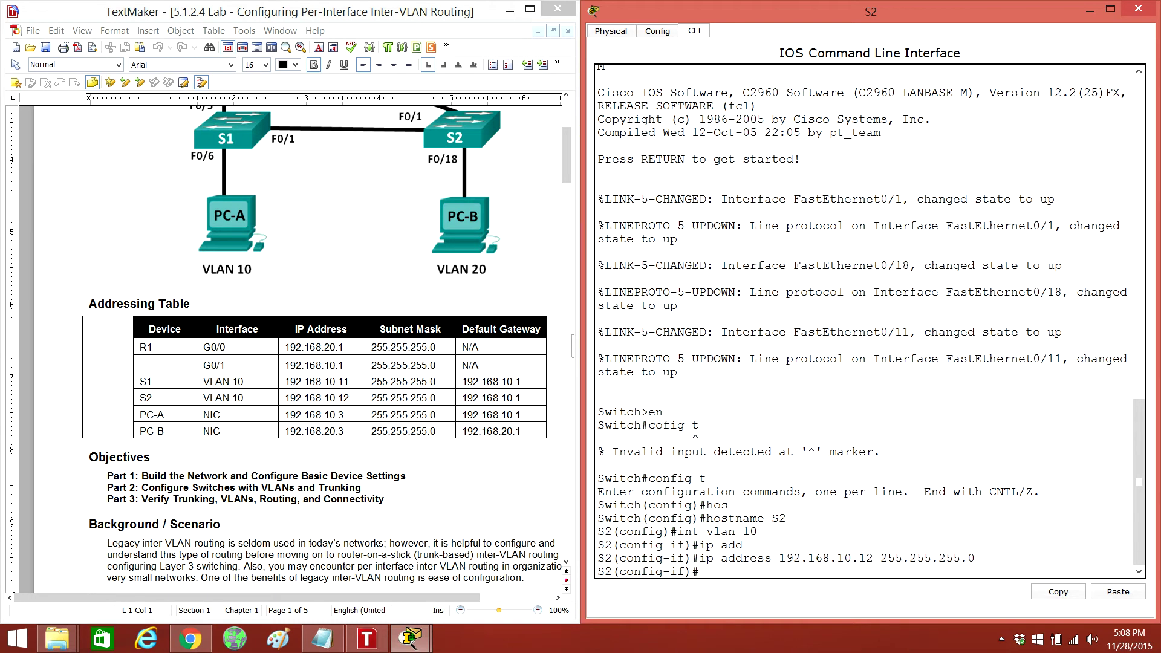
{"action": "type", "text": "no sh"}
{"action": "key", "text": "Return"}
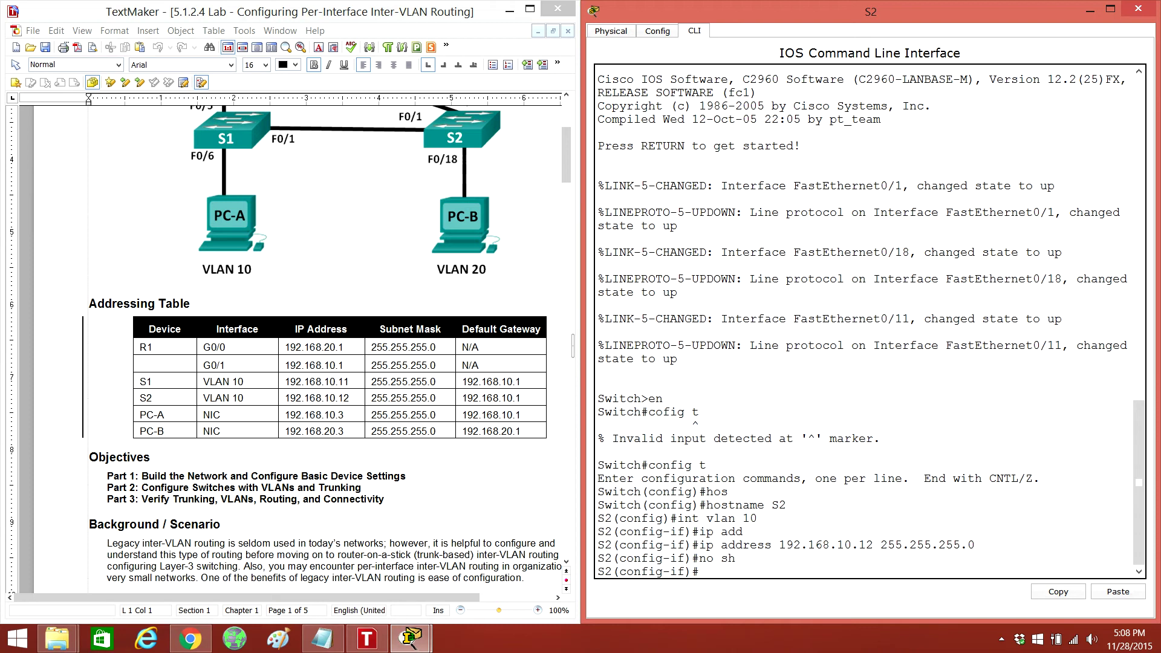
{"action": "type", "text": "e"}
{"action": "type", "text": "xit"}
Set S2's default gateway to 192.168.10.1, re-enable VLAN 10, end and save with wr
{"action": "key", "text": "Return"}
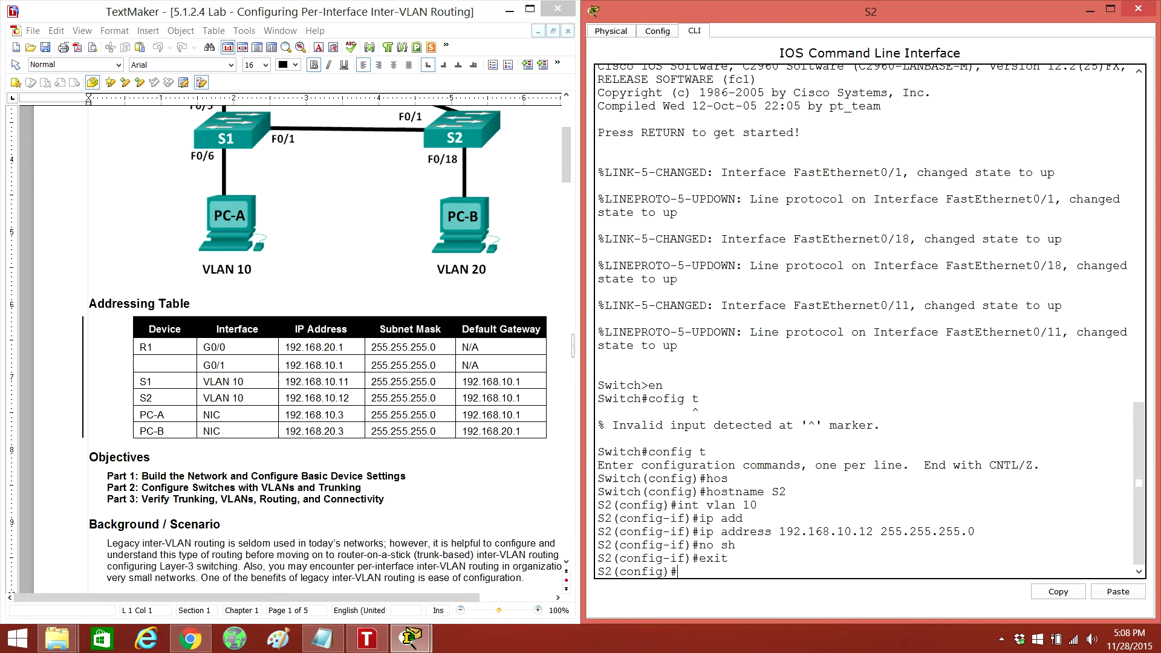
{"action": "type", "text": "ip de"}
{"action": "type", "text": "f"}
{"action": "key", "text": "Tab"}
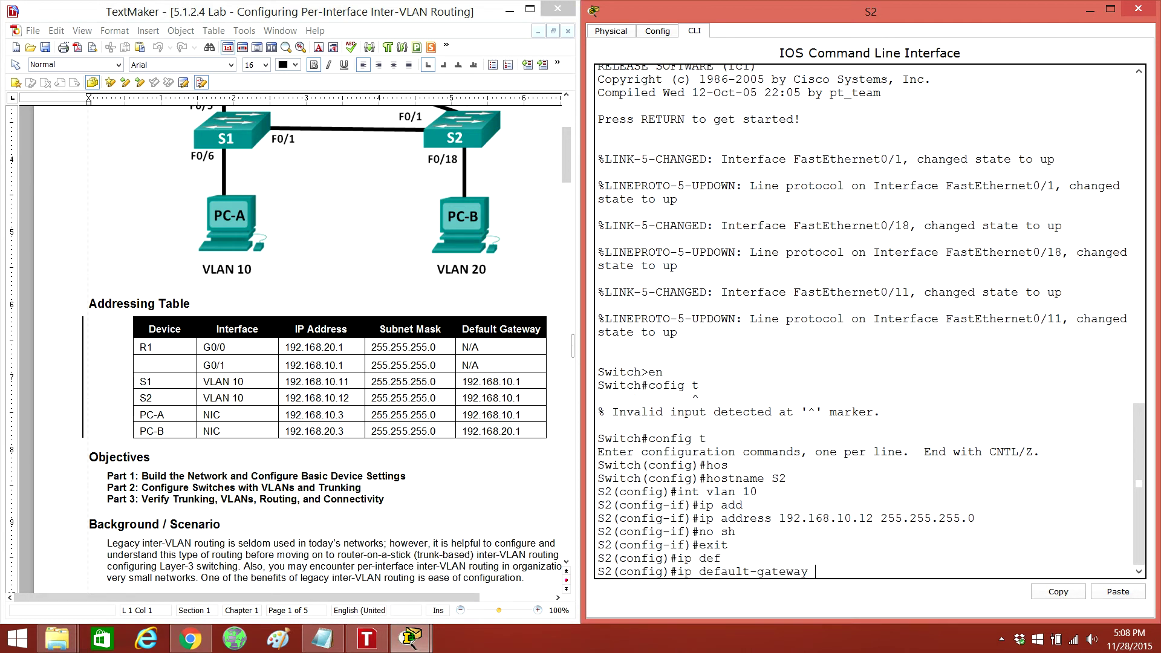
{"action": "type", "text": "192"}
{"action": "type", "text": ".168.10.1"}
{"action": "key", "text": "Return"}
{"action": "type", "text": "n"}
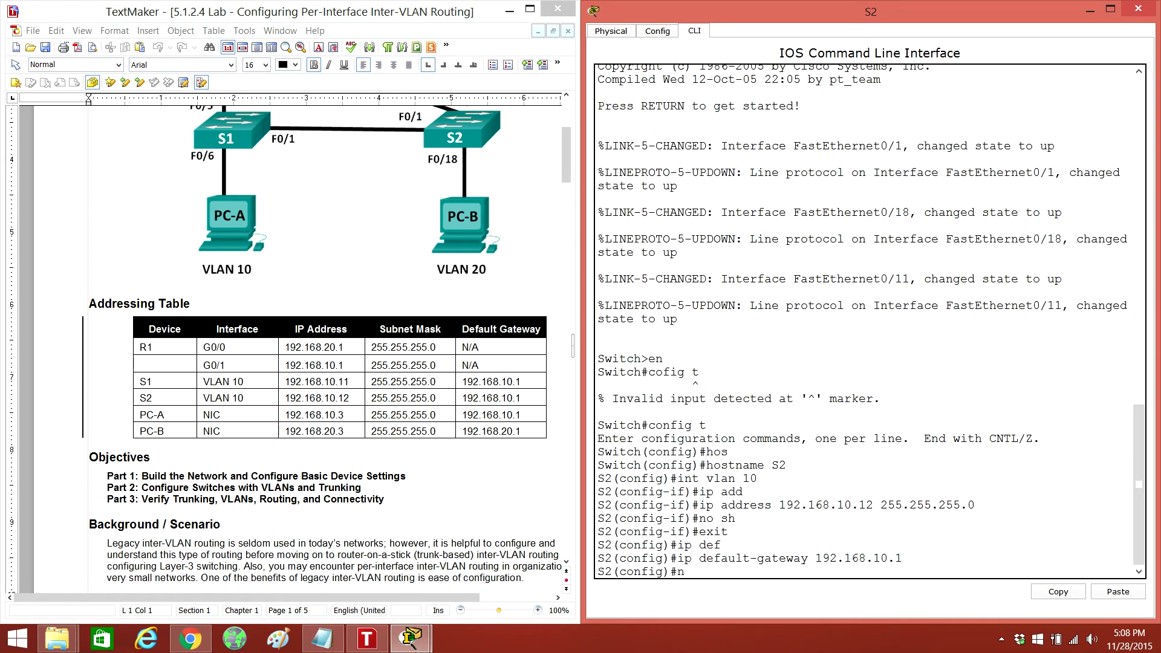
{"action": "type", "text": "o sh"}
{"action": "key", "text": "Return"}
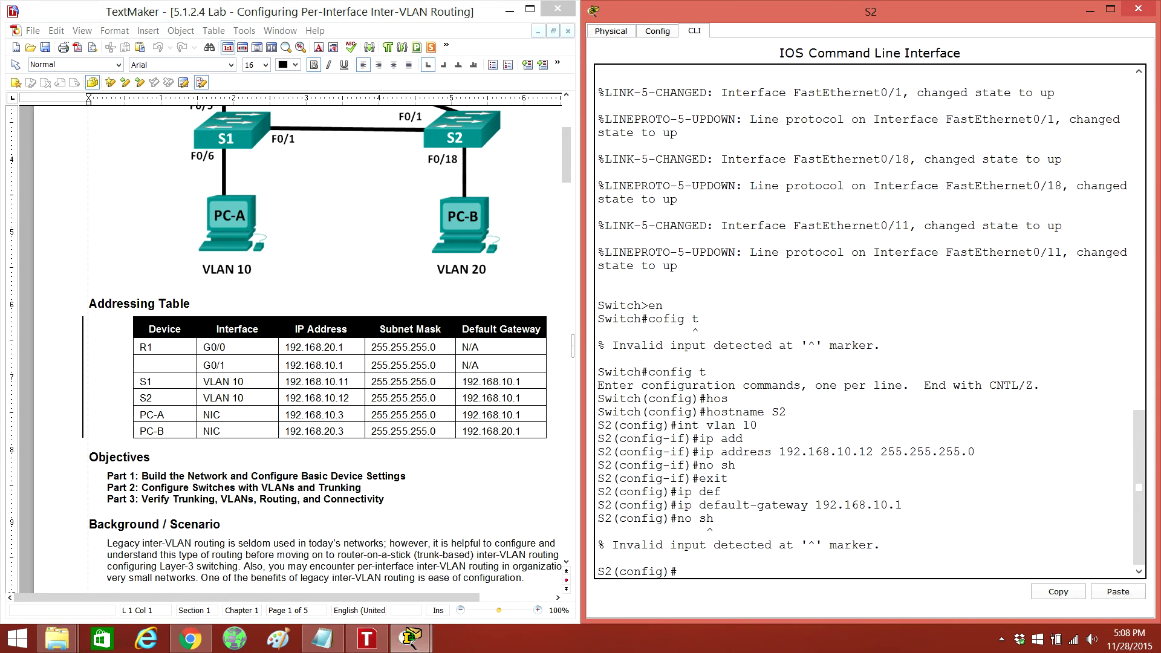
{"action": "type", "text": "int vlan 10"}
{"action": "key", "text": "Return"}
{"action": "type", "text": "no sh"}
{"action": "key", "text": "Return"}
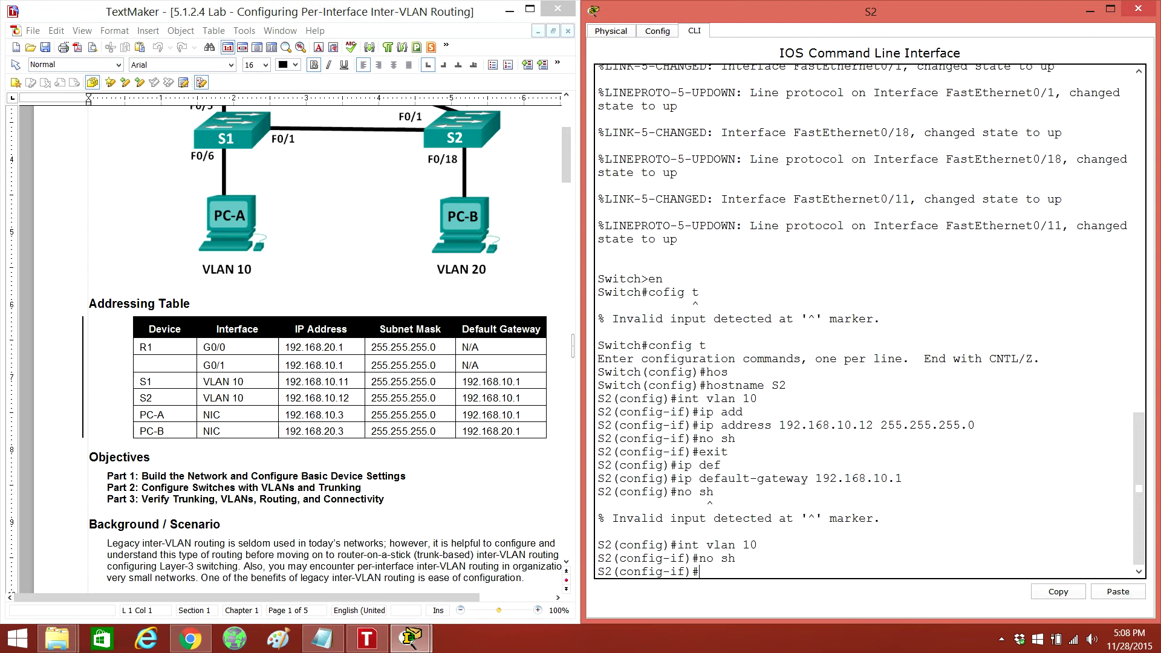
{"action": "type", "text": "exit"}
{"action": "key", "text": "Return"}
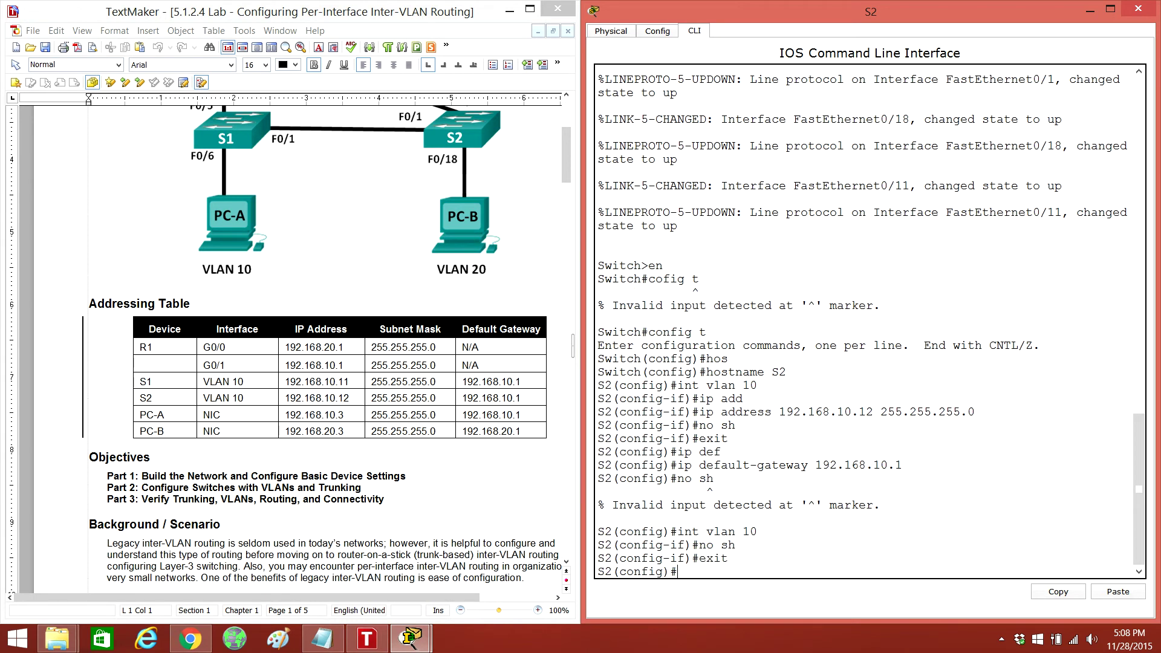
{"action": "type", "text": "end"}
{"action": "key", "text": "Return"}
{"action": "key", "text": "Return"}
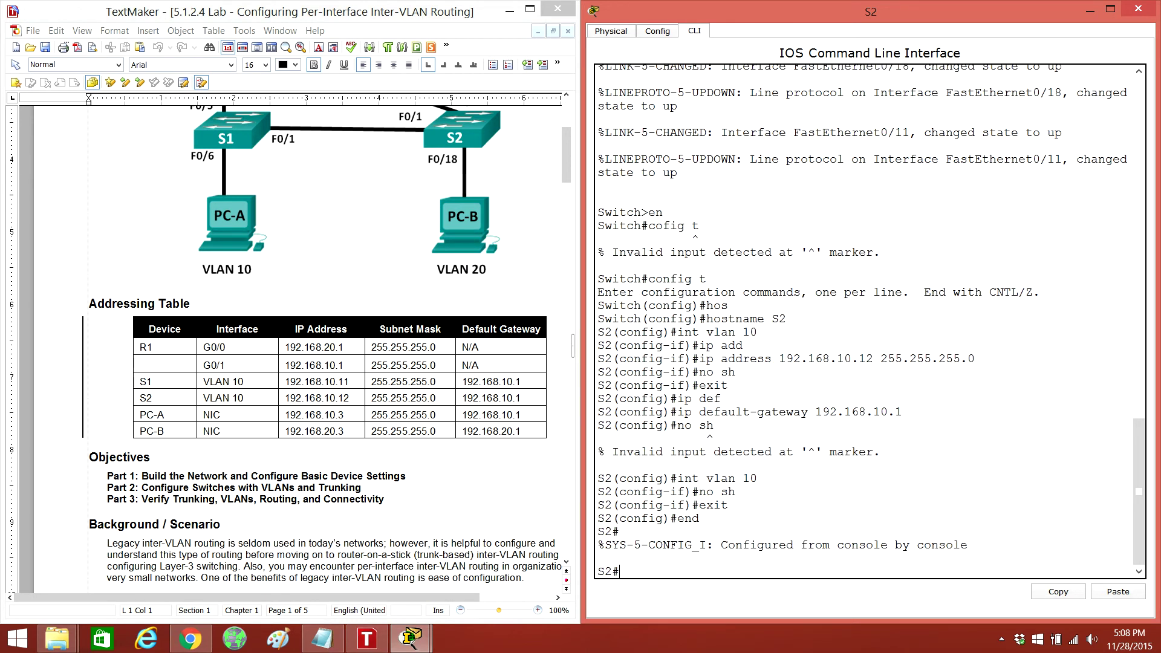
{"action": "type", "text": "wr"}
{"action": "key", "text": "Return"}
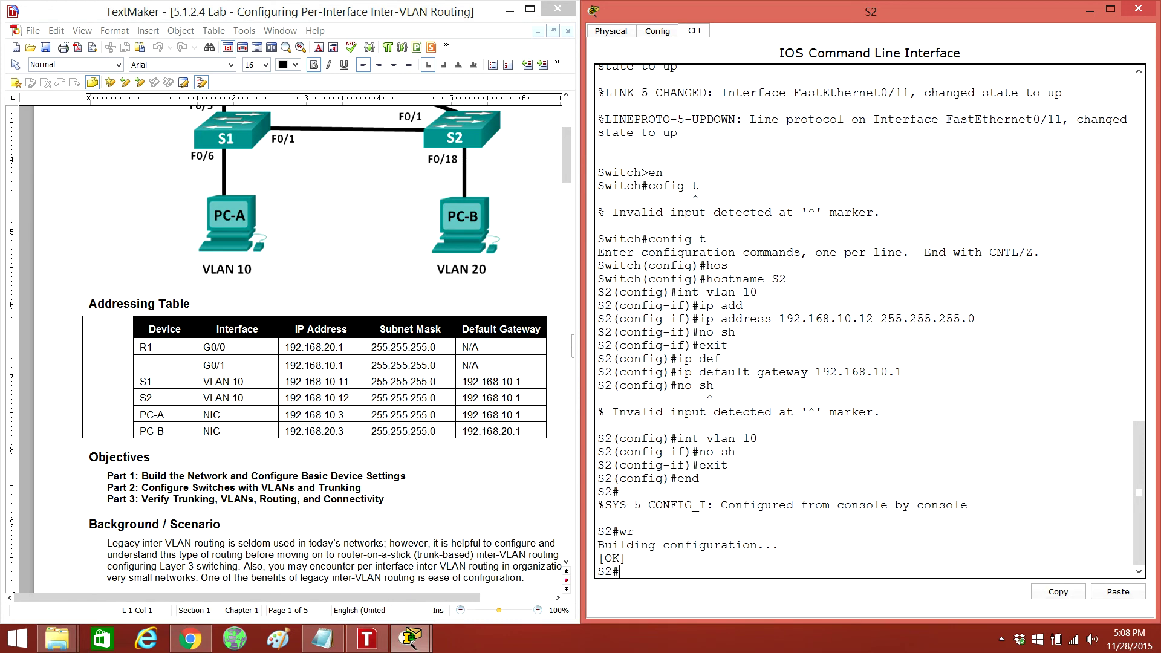
Close S2's console and rename PC0 to PC-A
{"action": "left_click", "coordinate": [1139, 9]}
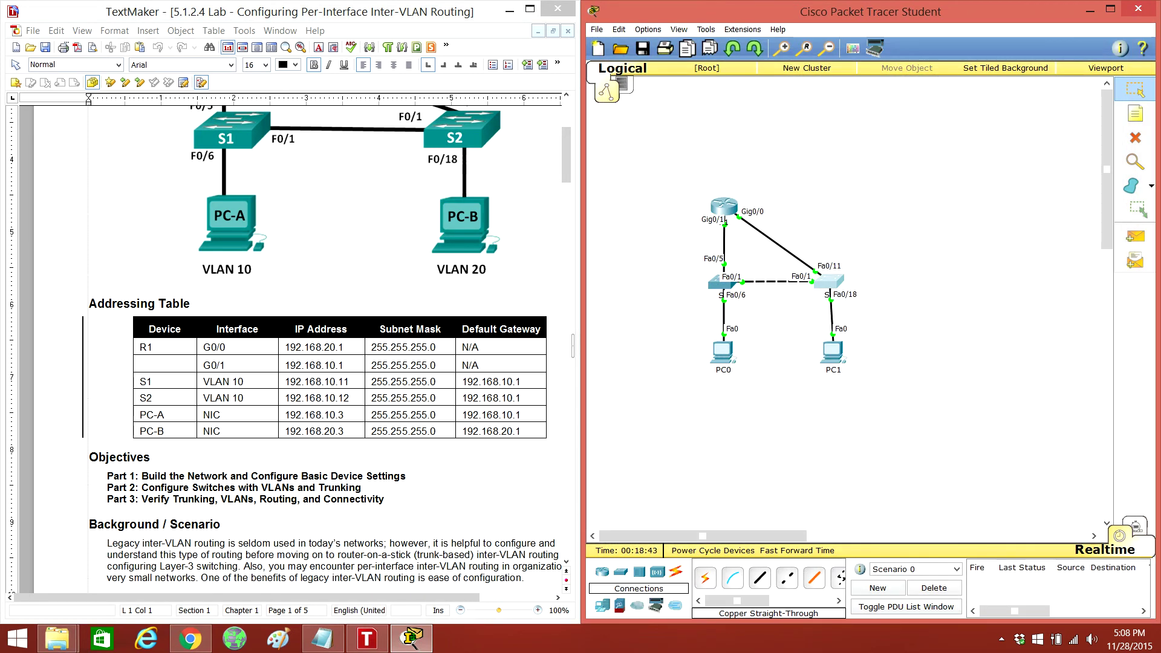
{"action": "left_click", "coordinate": [723, 353]}
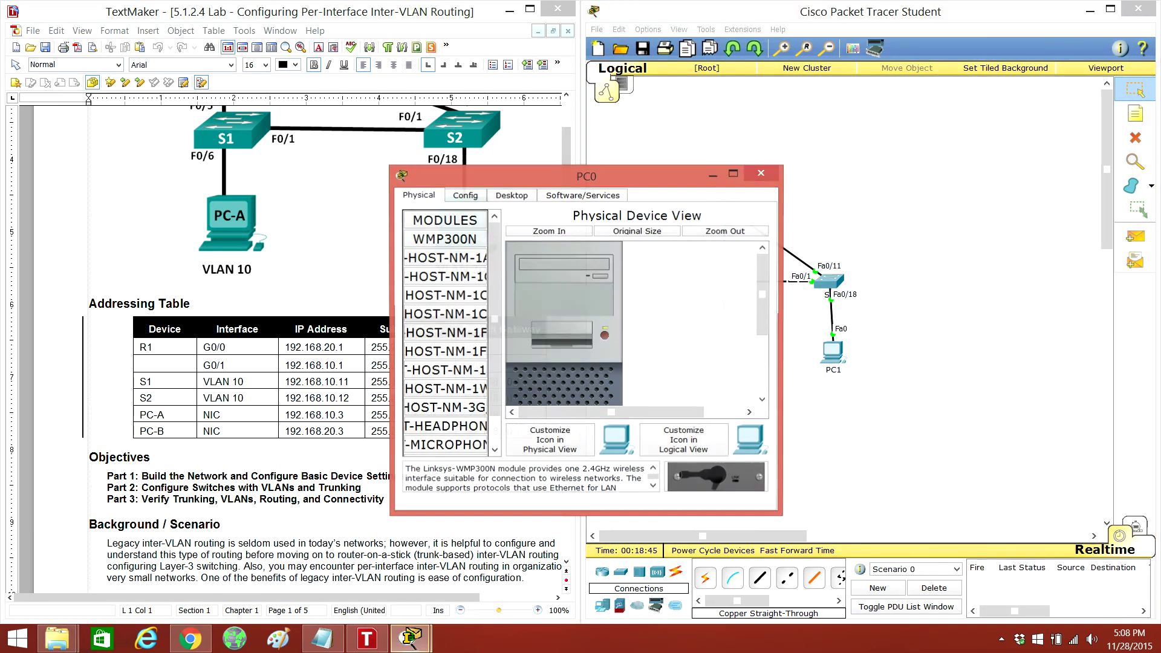
{"action": "left_click", "coordinate": [465, 196]}
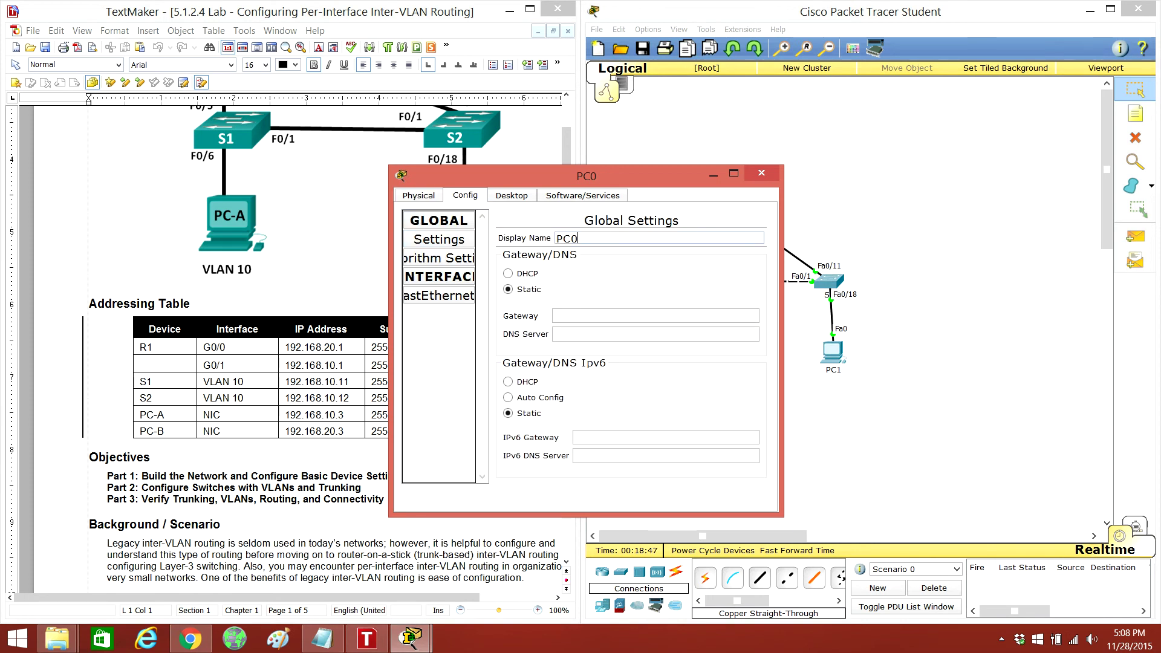
{"action": "type", "text": "-A"}
{"action": "key", "text": "BackSpace"}
{"action": "key", "text": "BackSpace"}
{"action": "key", "text": "BackSpace"}
{"action": "type", "text": "-"}
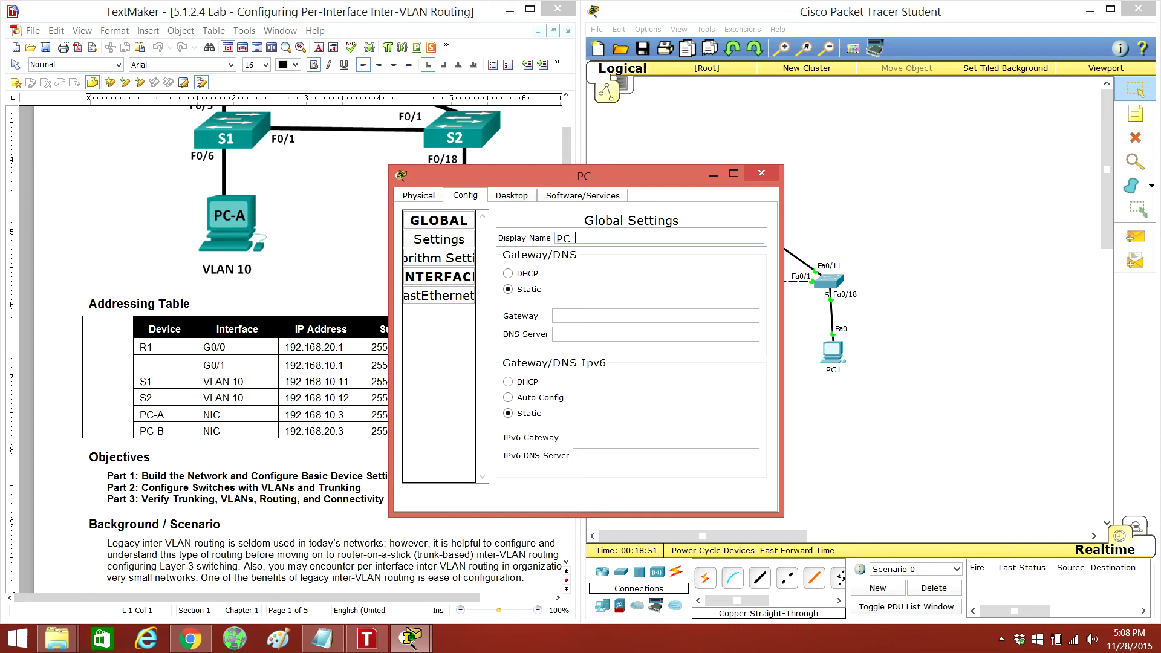
{"action": "type", "text": "A"}
Give PC-A IP 192.168.10.3, mask 255.255.255.0 and gateway 192.168.10.1, then close its window
{"action": "left_click", "coordinate": [511, 195]}
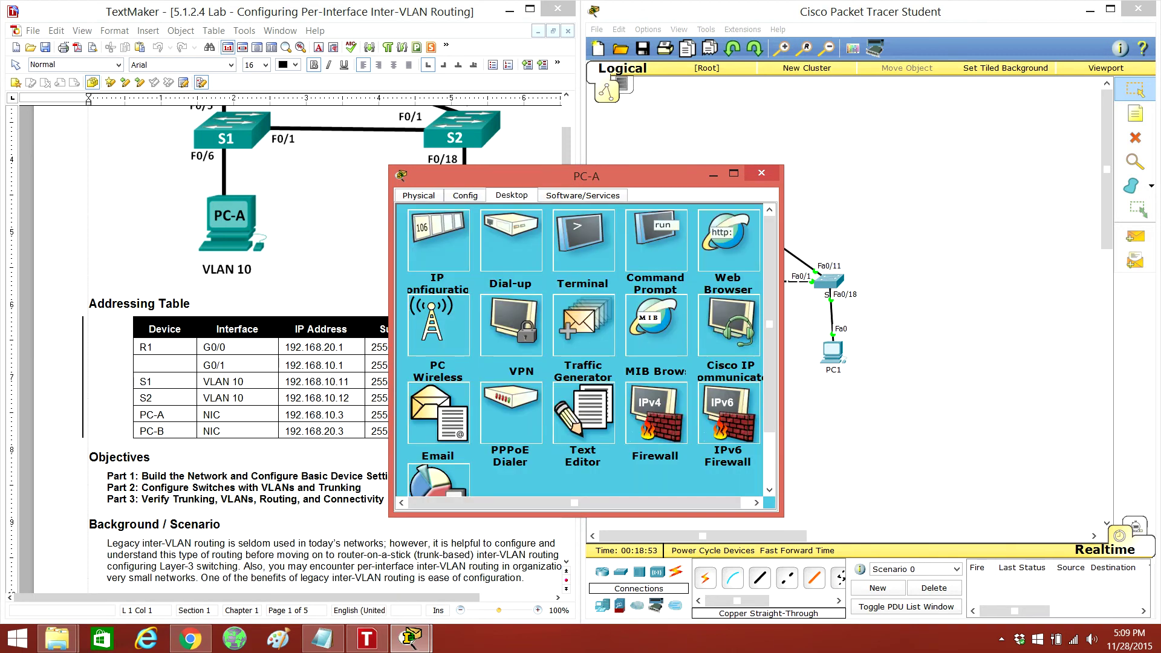
{"action": "left_click", "coordinate": [425, 231]}
{"action": "mouse_move", "coordinate": [586, 176]}
{"action": "left_mouse_down"}
{"action": "mouse_move", "coordinate": [830, 164]}
{"action": "mouse_move", "coordinate": [838, 151]}
{"action": "left_mouse_up"}
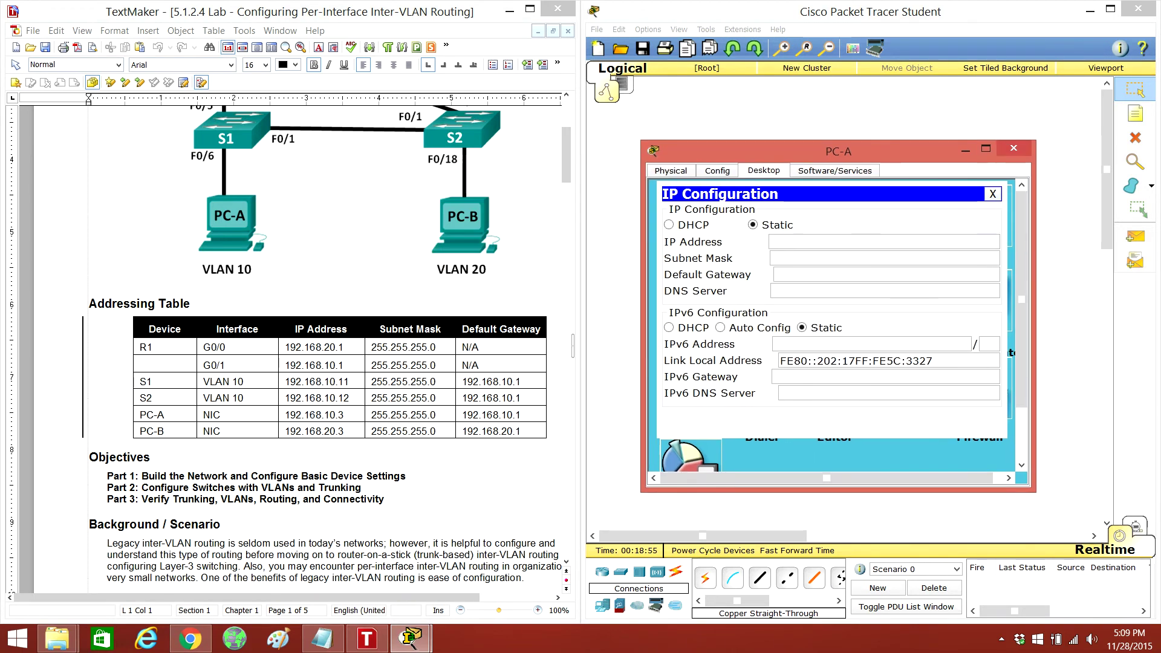
{"action": "left_click", "coordinate": [885, 242]}
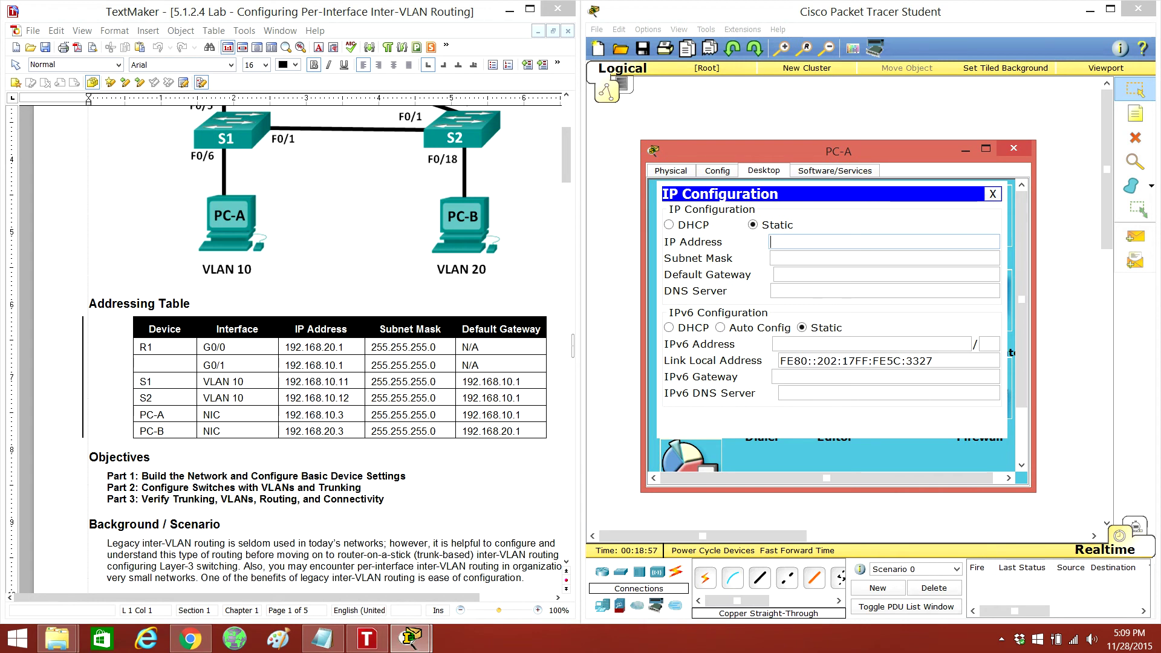
{"action": "type", "text": "192.168"}
{"action": "key", "text": "Return"}
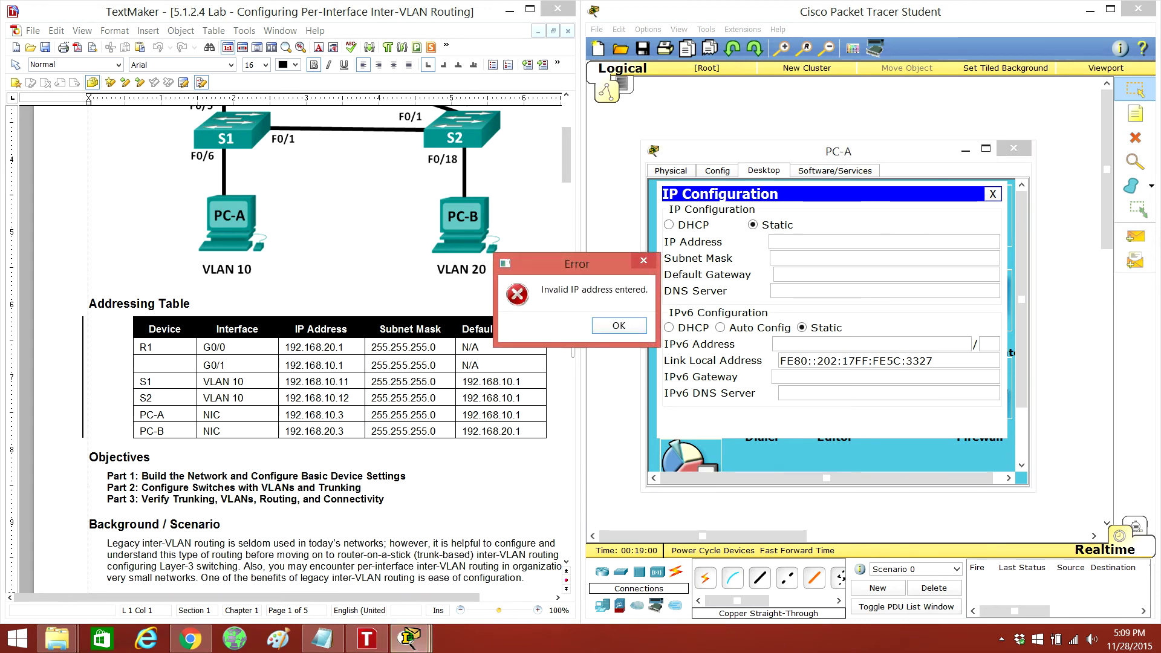
{"action": "left_click", "coordinate": [620, 325]}
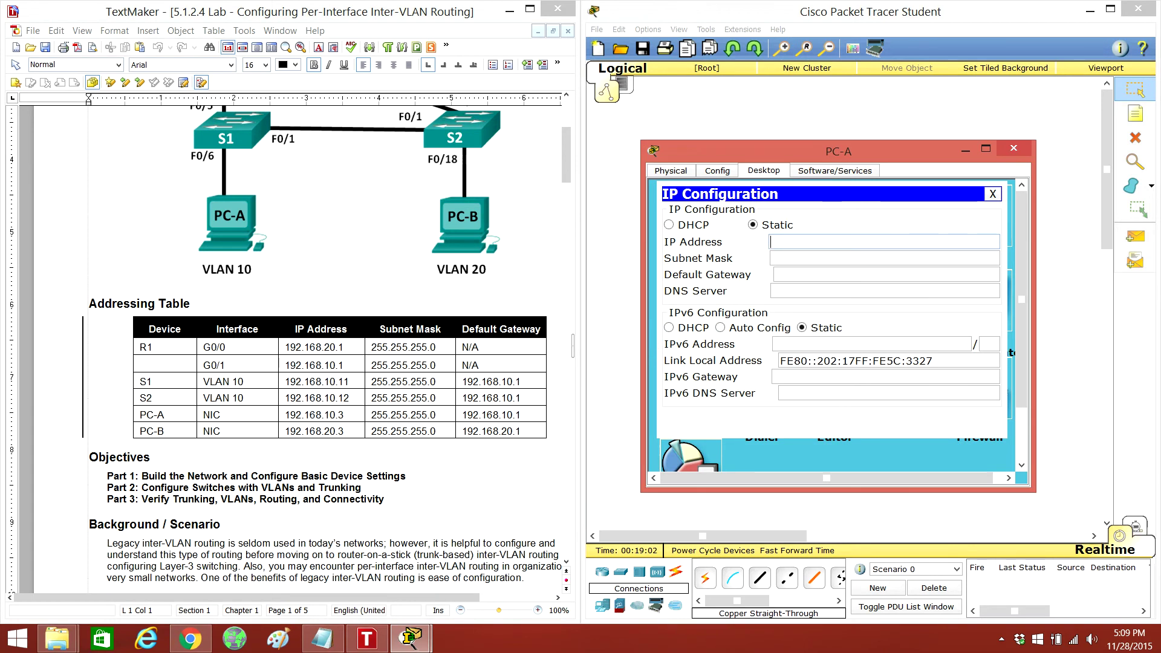
{"action": "type", "text": "192.168."}
{"action": "type", "text": "10.3"}
{"action": "key", "text": "Tab"}
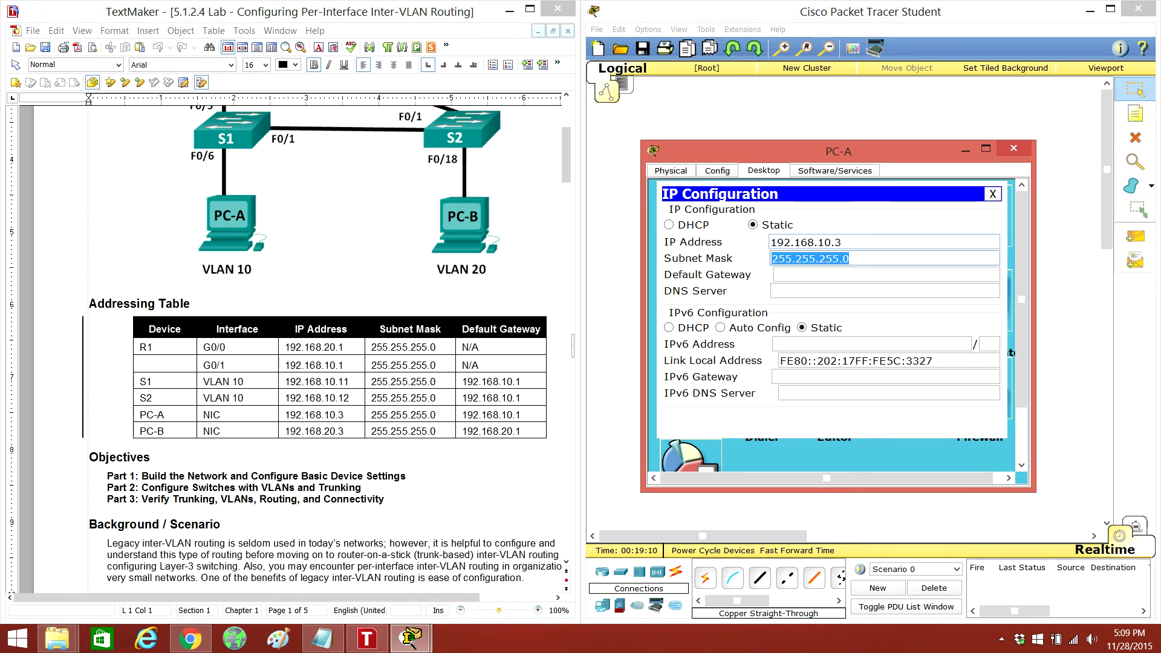
{"action": "key", "text": "Tab"}
{"action": "type", "text": "192."}
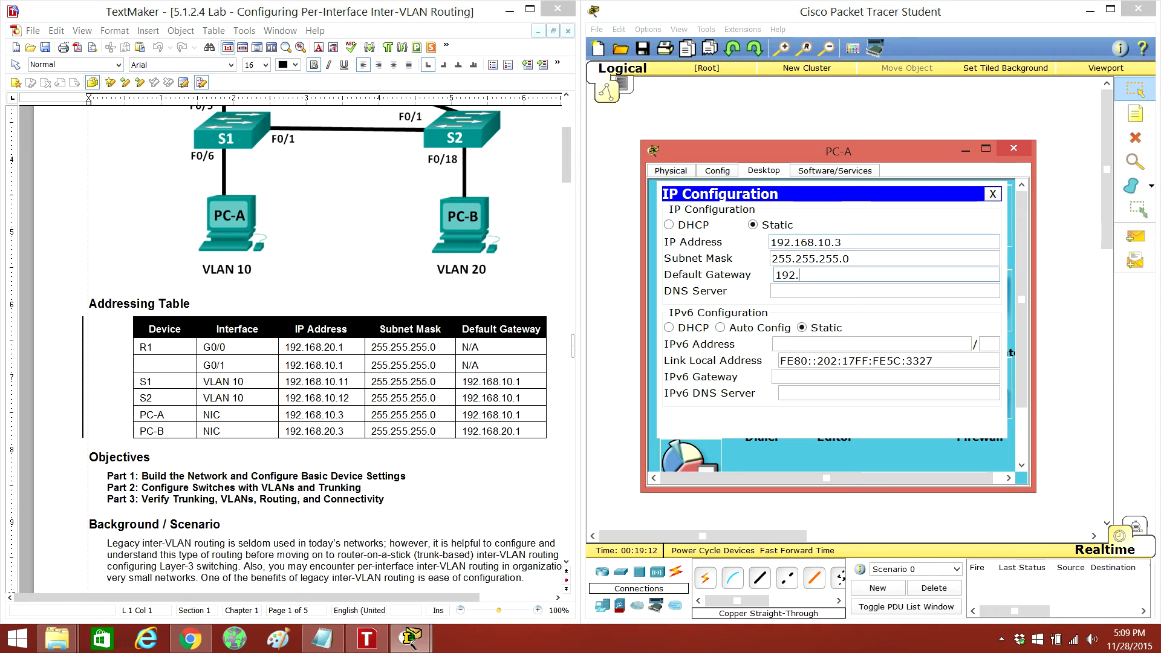
{"action": "type", "text": "168"}
{"action": "type", "text": ".10.1"}
{"action": "left_click", "coordinate": [992, 193]}
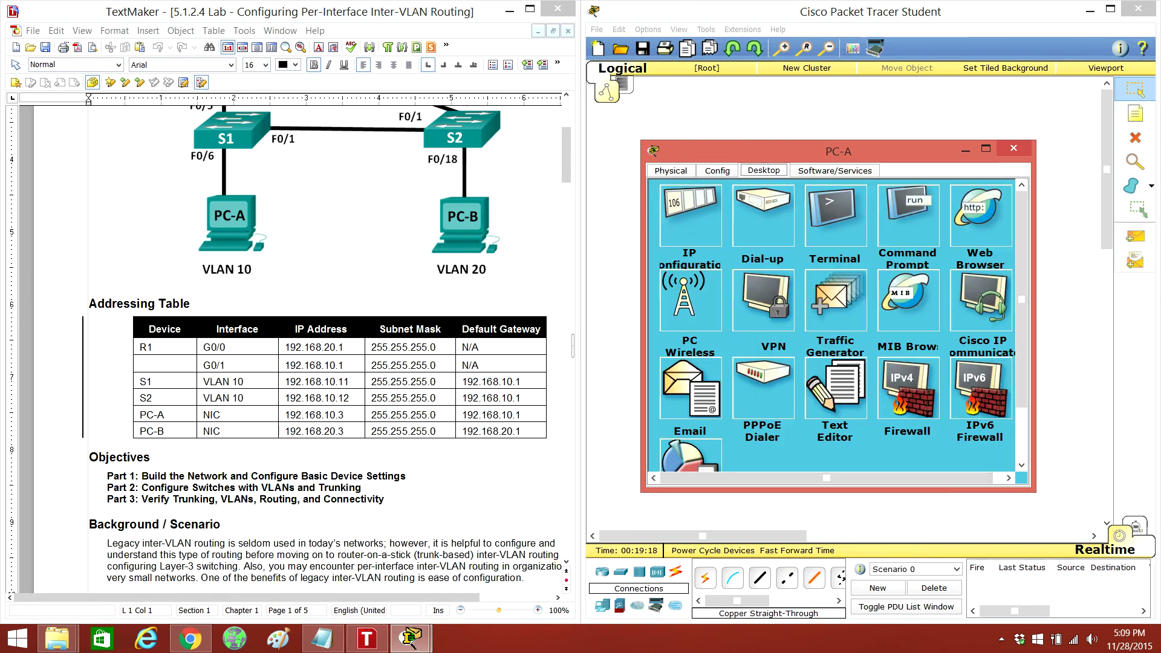
{"action": "left_click", "coordinate": [1013, 149]}
Rename PC1 to PC-B
{"action": "left_click", "coordinate": [832, 350]}
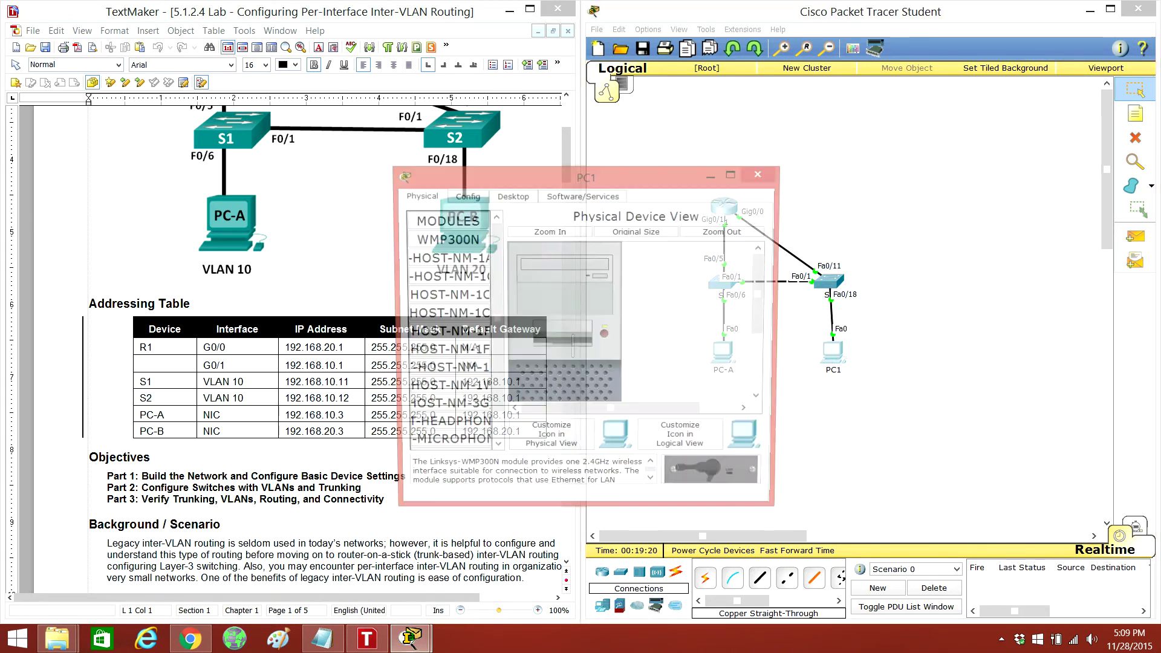
{"action": "left_click", "coordinate": [464, 196]}
{"action": "left_click_drag", "start_coordinate": [545, 176], "coordinate": [823, 161]}
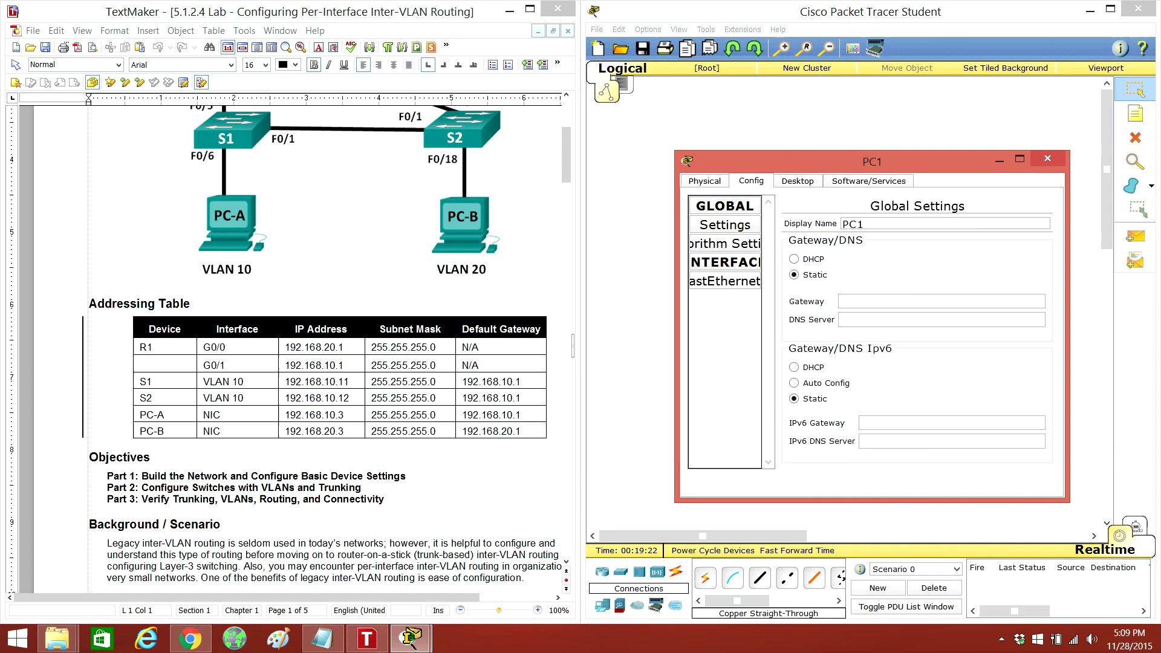
{"action": "key", "text": "BackSpace"}
{"action": "type", "text": "-"}
{"action": "type", "text": "B"}
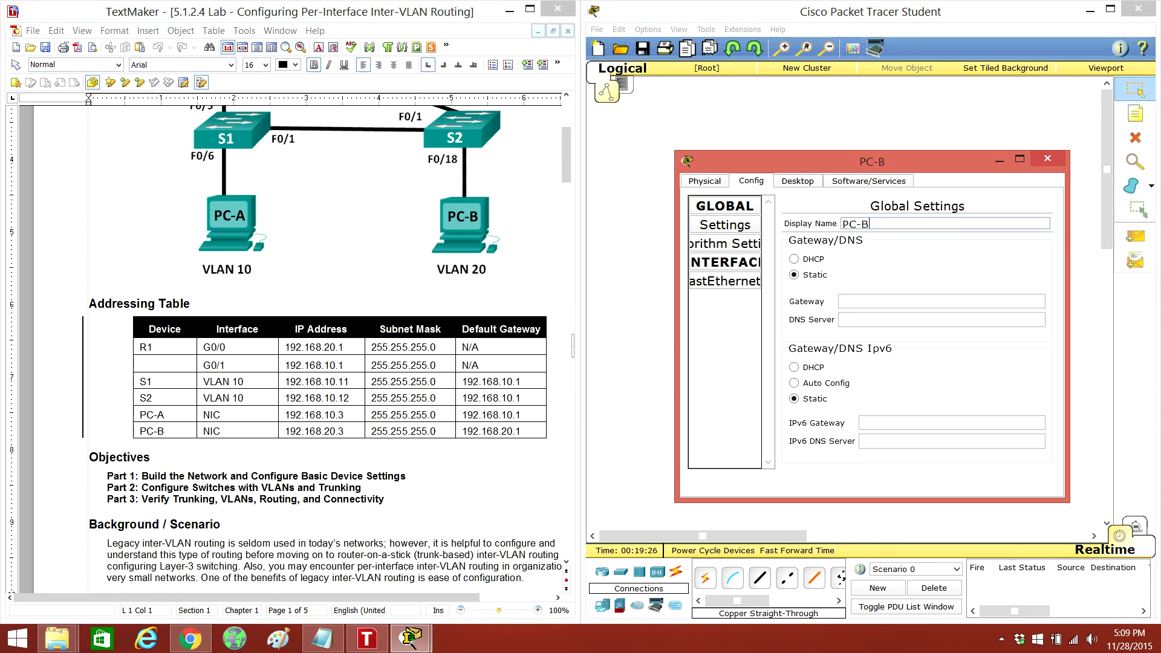
Enter PC-B's IP 192.168.20.3, mask 255.255.255.0 and gateway 192.168.20.1, then close its window
{"action": "left_click", "coordinate": [797, 180]}
{"action": "left_click", "coordinate": [710, 223]}
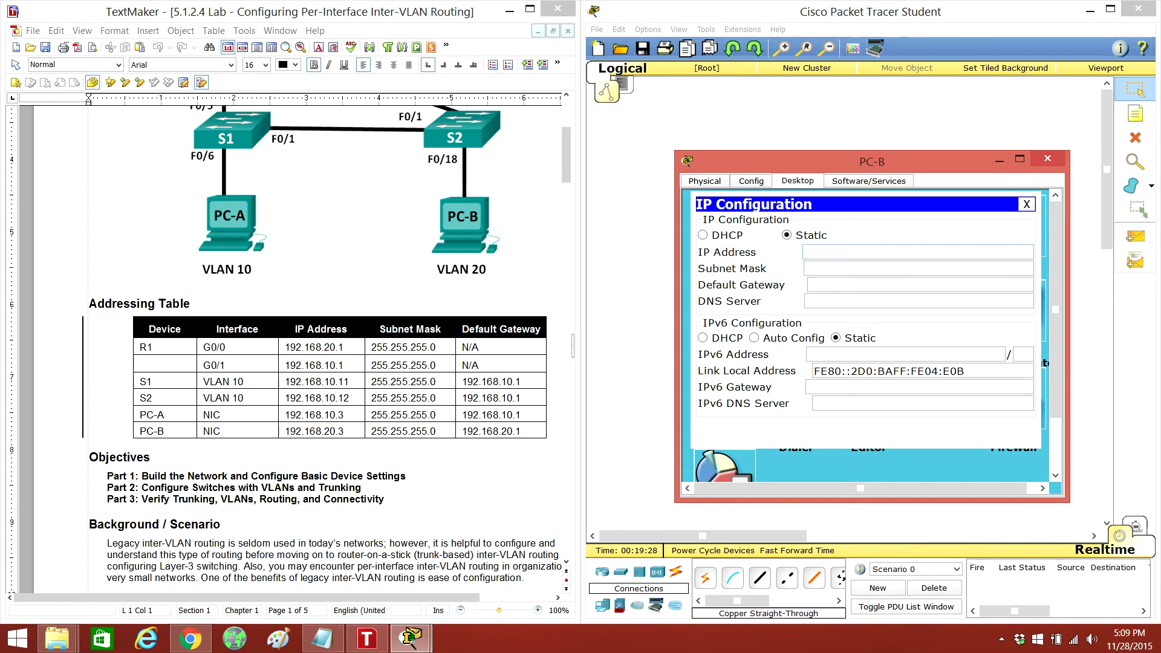
{"action": "type", "text": "192.168"}
{"action": "type", "text": ".20.3"}
{"action": "key", "text": "Tab"}
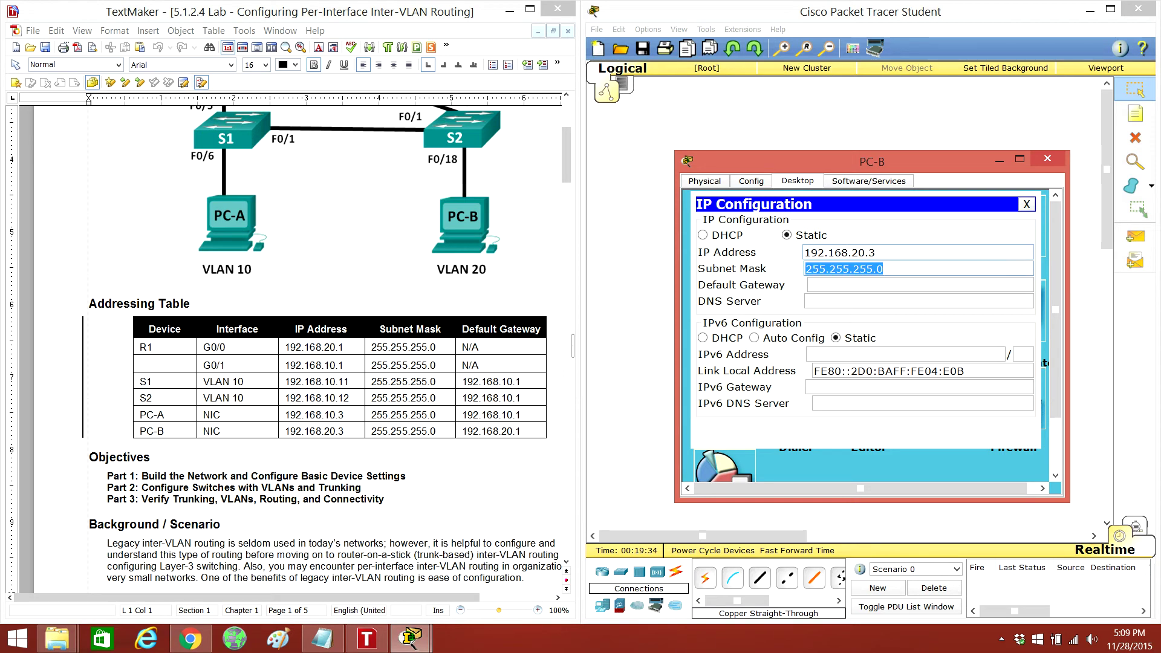
{"action": "key", "text": "Tab"}
{"action": "type", "text": "192"}
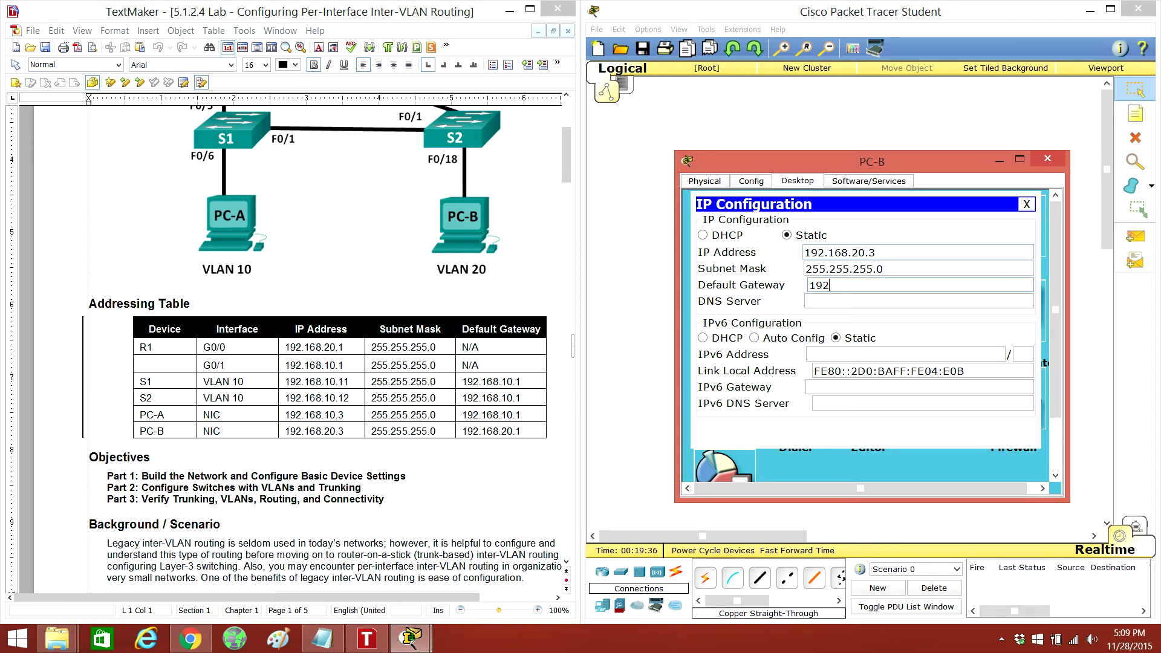
{"action": "type", "text": ".168."}
{"action": "type", "text": "20.1"}
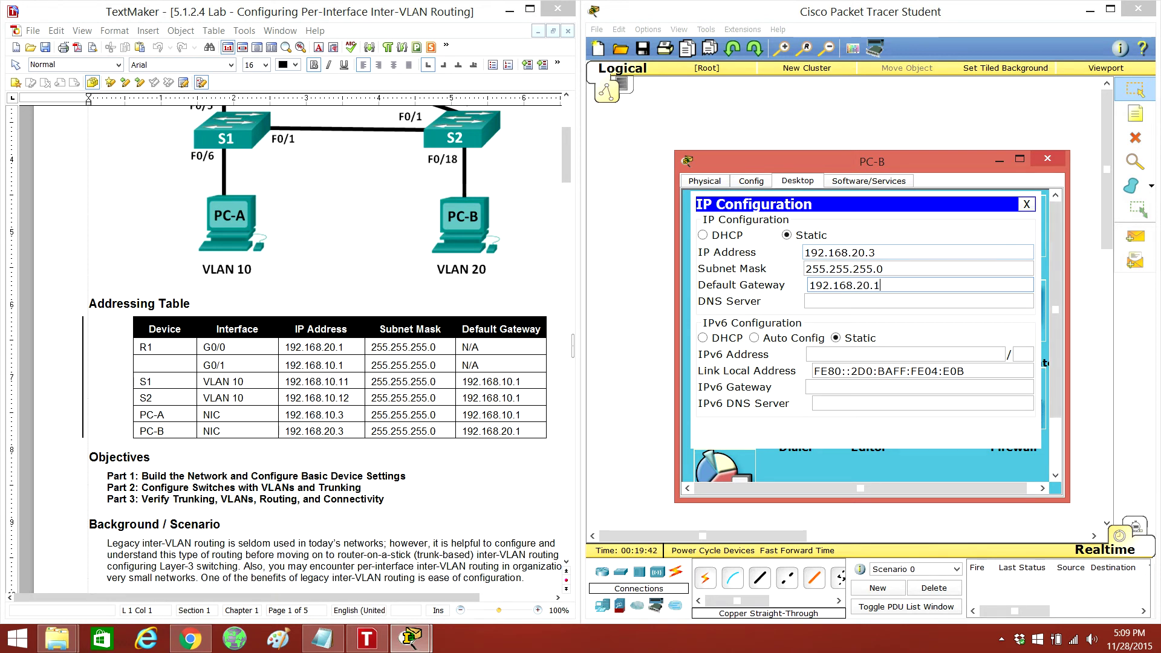
{"action": "left_click", "coordinate": [1027, 204]}
{"action": "left_click", "coordinate": [1048, 159]}
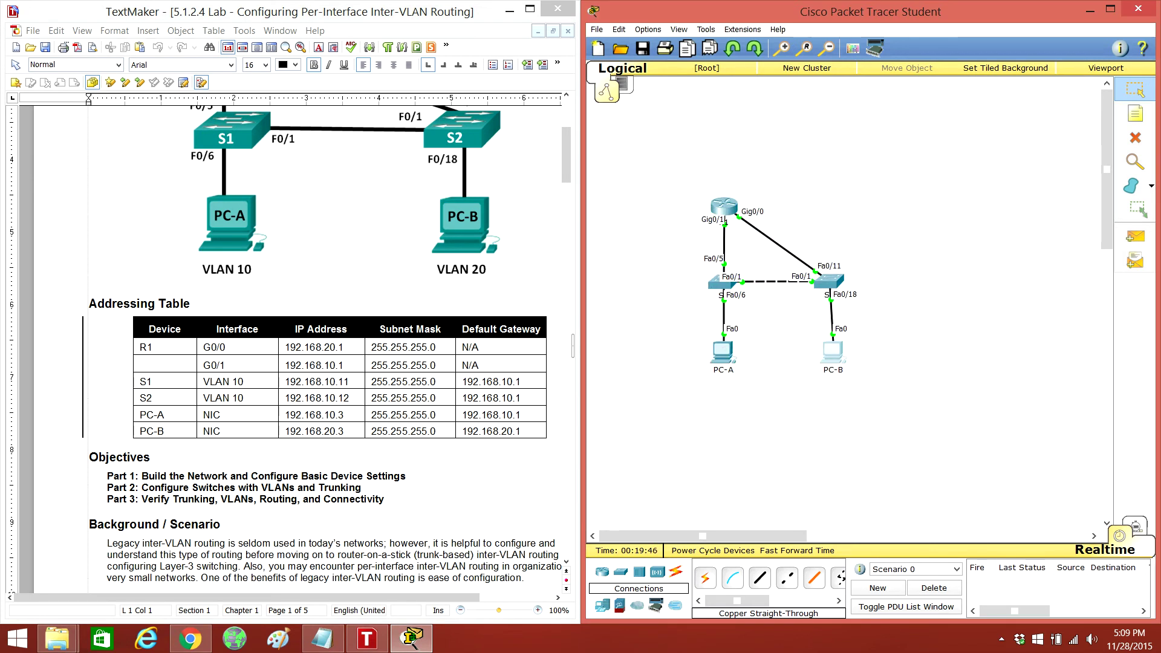
{"action": "scroll", "coordinate": [318, 363], "scroll_direction": "down", "scroll_amount": 2}
{"action": "scroll", "coordinate": [318, 364], "scroll_direction": "down", "scroll_amount": 2}
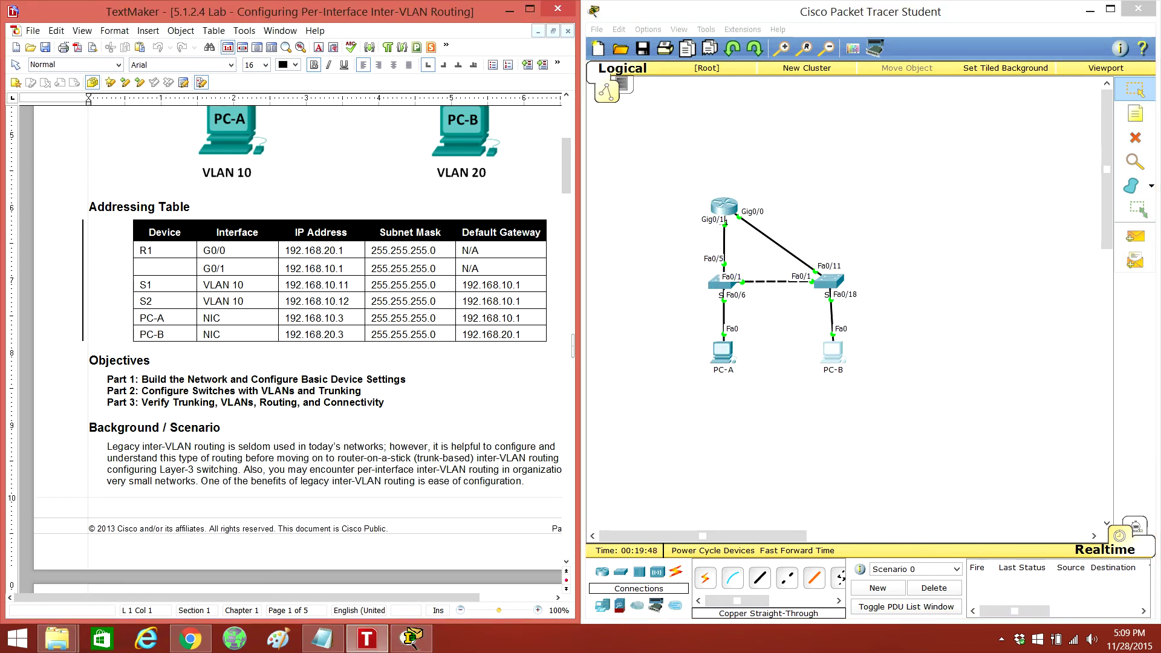
{"action": "scroll", "coordinate": [319, 363], "scroll_direction": "down", "scroll_amount": 2}
{"action": "scroll", "coordinate": [318, 363], "scroll_direction": "down", "scroll_amount": 2}
{"action": "scroll", "coordinate": [318, 363], "scroll_direction": "down", "scroll_amount": 2}
{"action": "scroll", "coordinate": [318, 363], "scroll_direction": "down", "scroll_amount": 2}
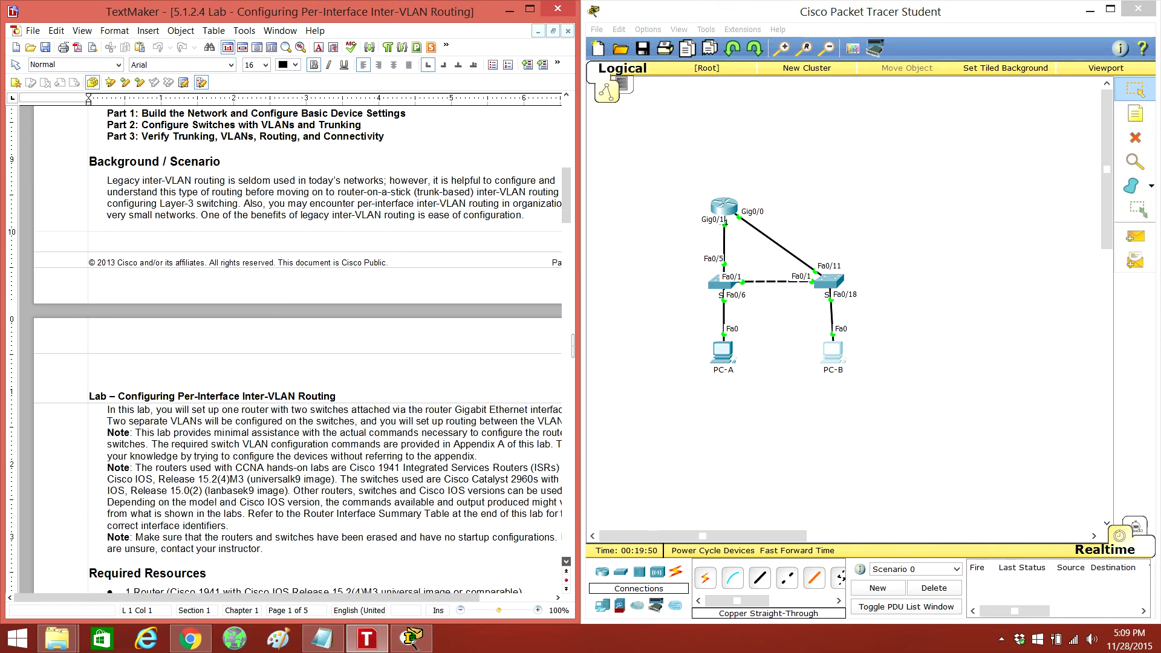
{"action": "scroll", "coordinate": [318, 363], "scroll_direction": "down", "scroll_amount": 2}
{"action": "scroll", "coordinate": [318, 364], "scroll_direction": "down", "scroll_amount": 2}
{"action": "scroll", "coordinate": [318, 364], "scroll_direction": "down", "scroll_amount": 2}
{"action": "scroll", "coordinate": [318, 363], "scroll_direction": "down", "scroll_amount": 2}
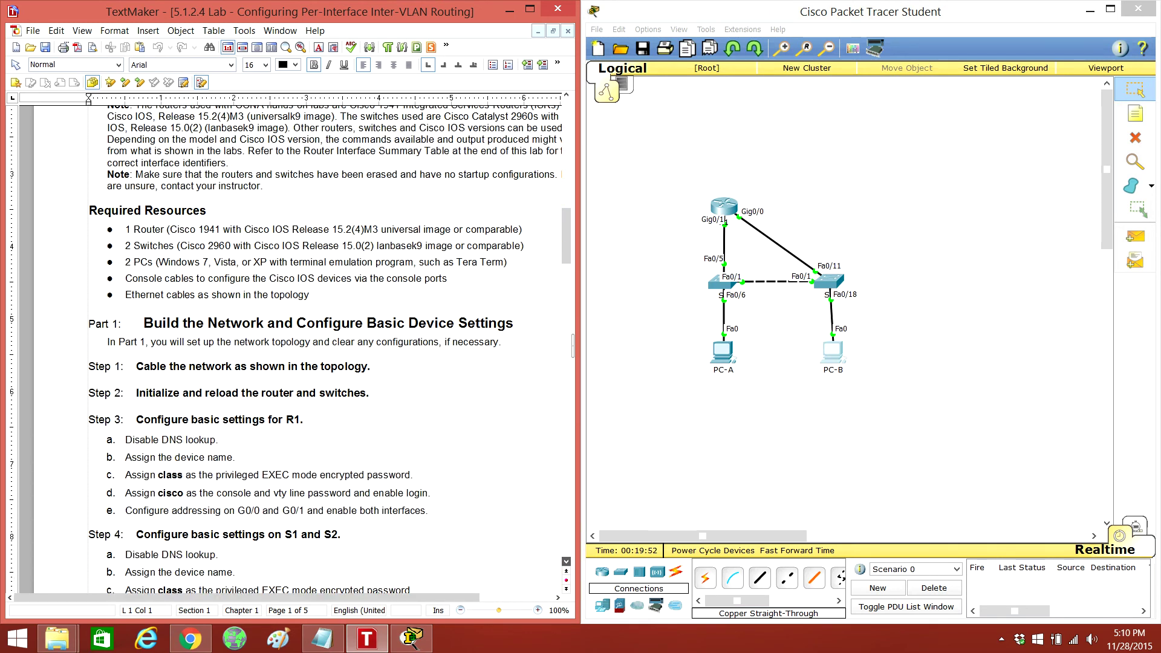
{"action": "scroll", "coordinate": [318, 363], "scroll_direction": "down", "scroll_amount": 2}
{"action": "scroll", "coordinate": [317, 363], "scroll_direction": "down", "scroll_amount": 2}
{"action": "scroll", "coordinate": [318, 363], "scroll_direction": "down", "scroll_amount": 2}
{"action": "scroll", "coordinate": [318, 363], "scroll_direction": "down", "scroll_amount": 2}
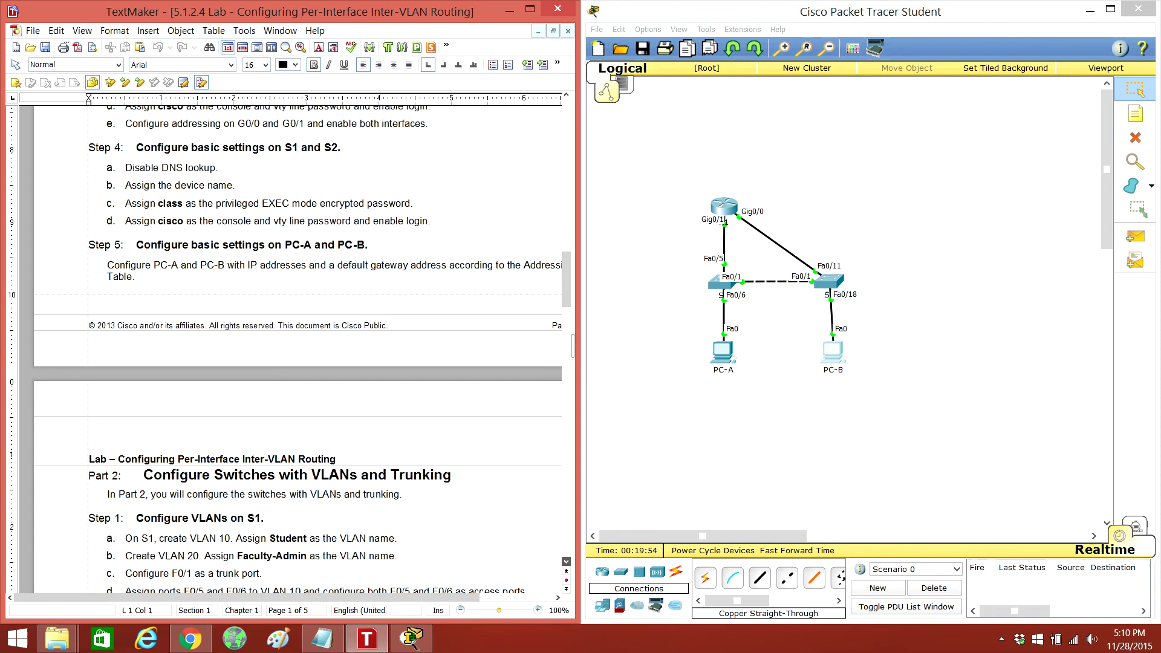
{"action": "scroll", "coordinate": [318, 363], "scroll_direction": "down", "scroll_amount": 2}
{"action": "scroll", "coordinate": [317, 363], "scroll_direction": "down", "scroll_amount": 2}
{"action": "scroll", "coordinate": [317, 362], "scroll_direction": "down", "scroll_amount": 2}
{"action": "scroll", "coordinate": [318, 363], "scroll_direction": "down", "scroll_amount": 1}
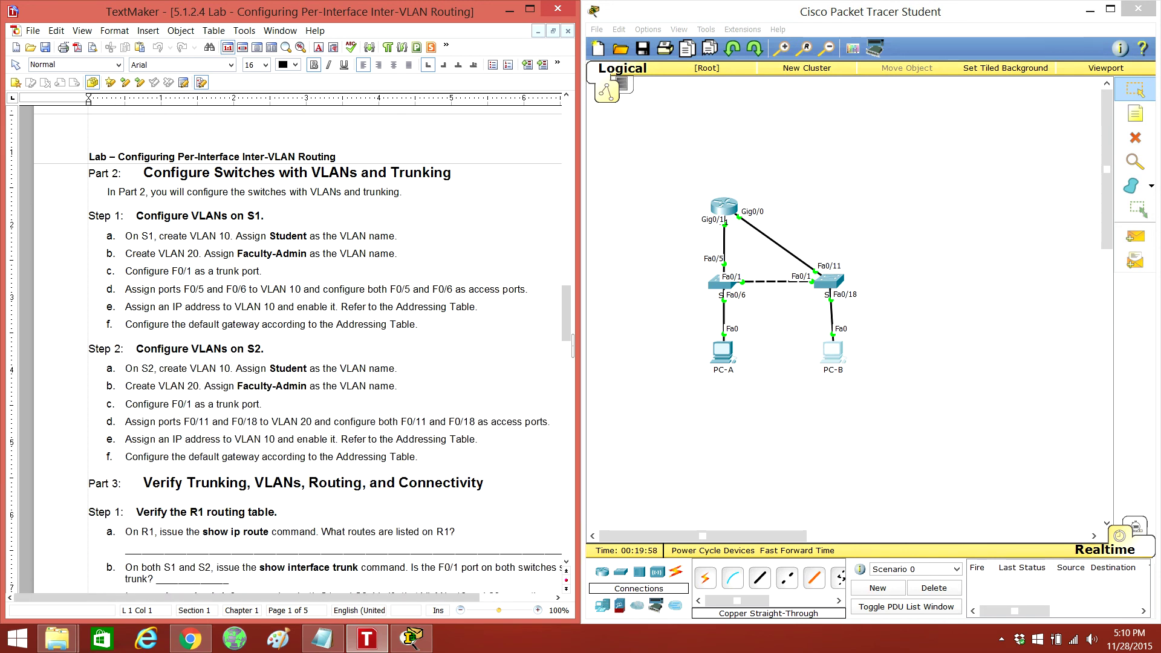
In S1's global configuration, create VLAN 10 and name it Student
{"action": "left_click", "coordinate": [725, 281]}
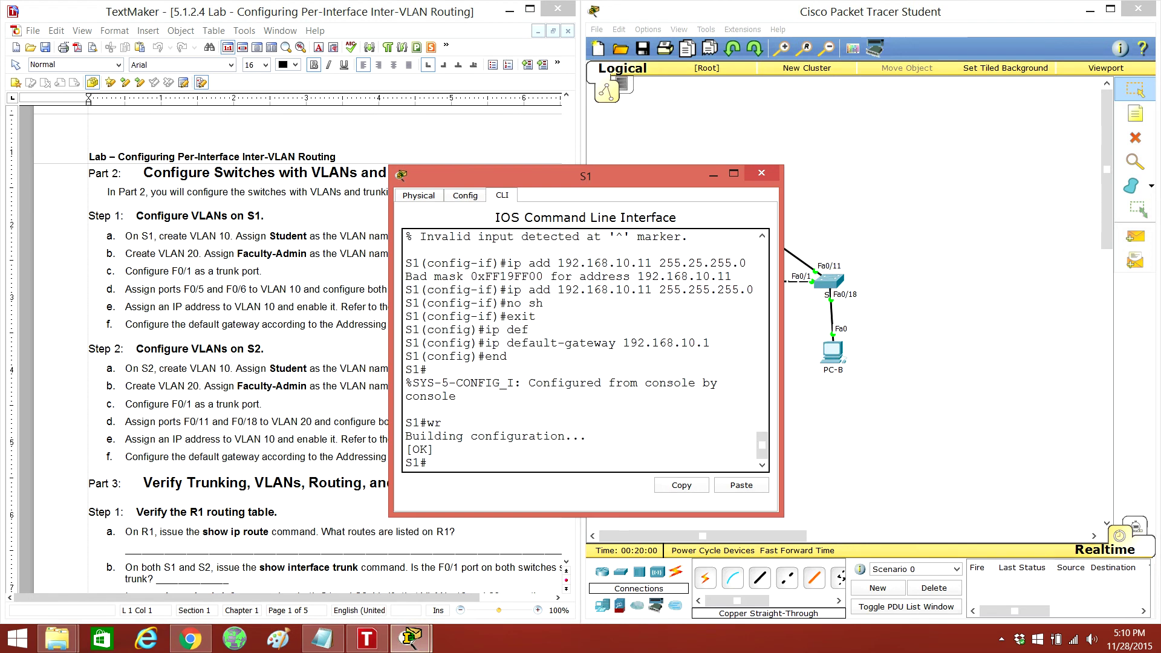
{"action": "left_click_drag", "start_coordinate": [590, 173], "coordinate": [844, 146]}
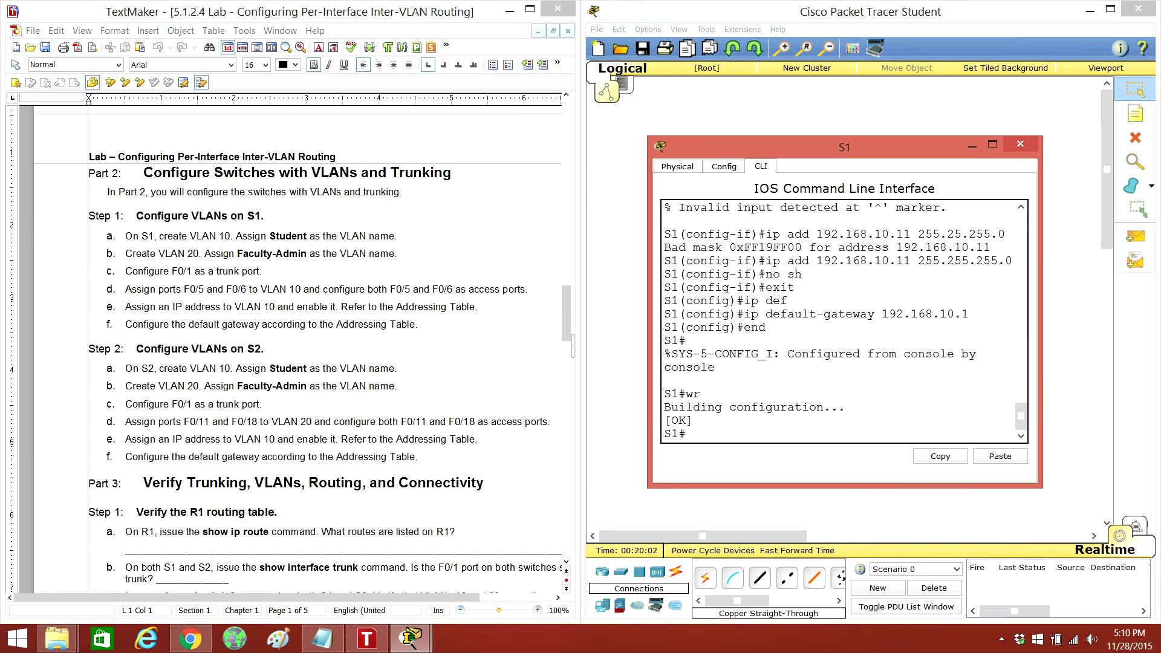
{"action": "type", "text": "config t"}
{"action": "key", "text": "Return"}
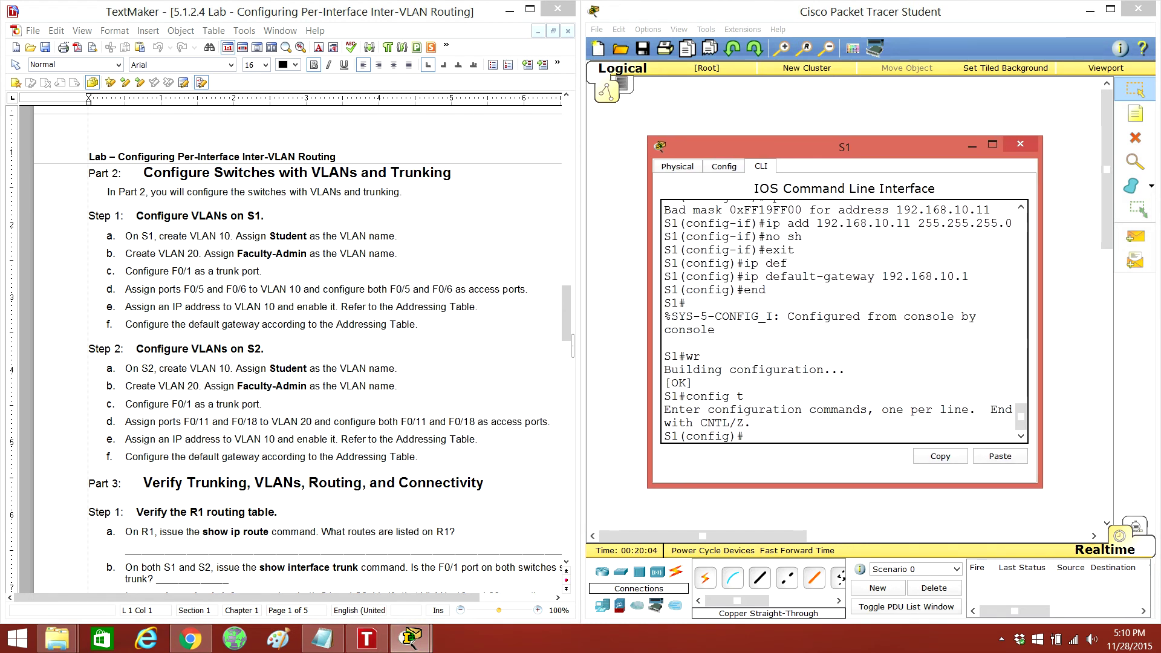
{"action": "type", "text": "vlan"}
{"action": "type", "text": " 10"}
{"action": "key", "text": "Return"}
{"action": "type", "text": "name "}
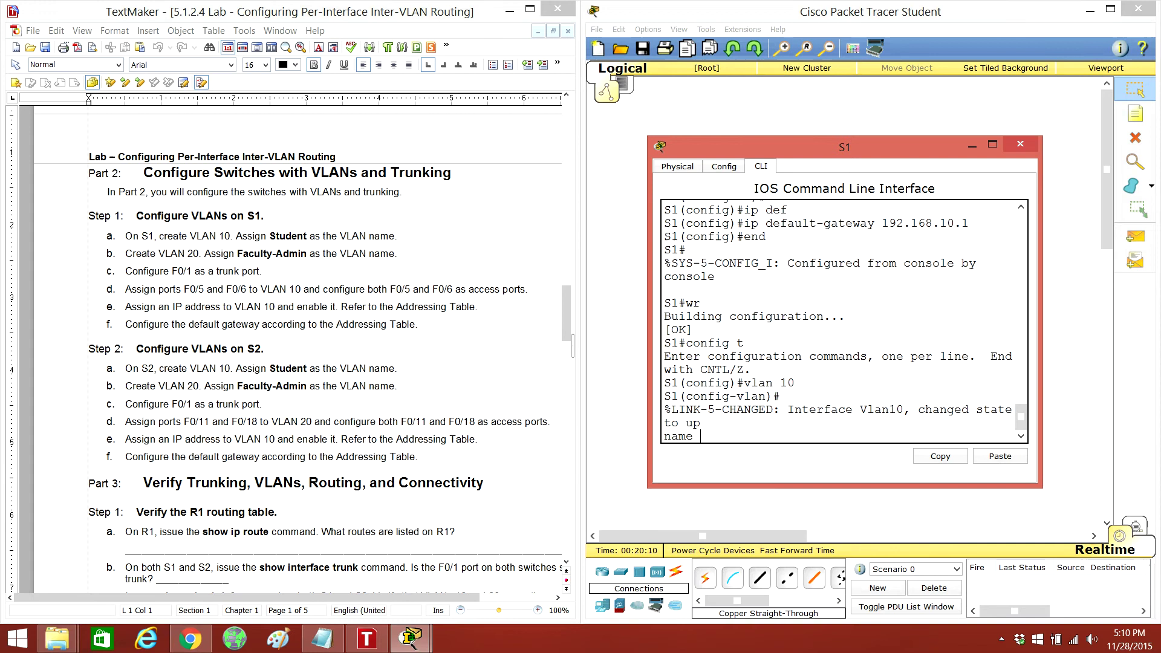
{"action": "type", "text": "Studne"}
{"action": "key", "text": "BackSpace"}
{"action": "key", "text": "BackSpace"}
{"action": "key", "text": "BackSpace"}
{"action": "type", "text": "en"}
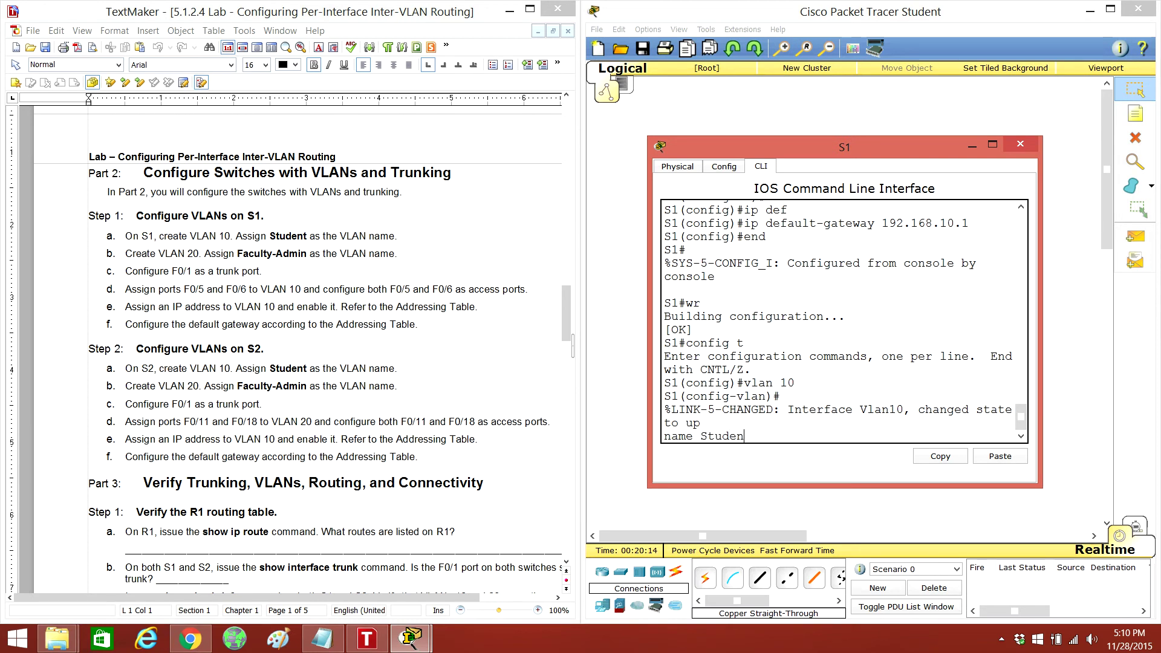
{"action": "type", "text": "t"}
{"action": "key", "text": "Return"}
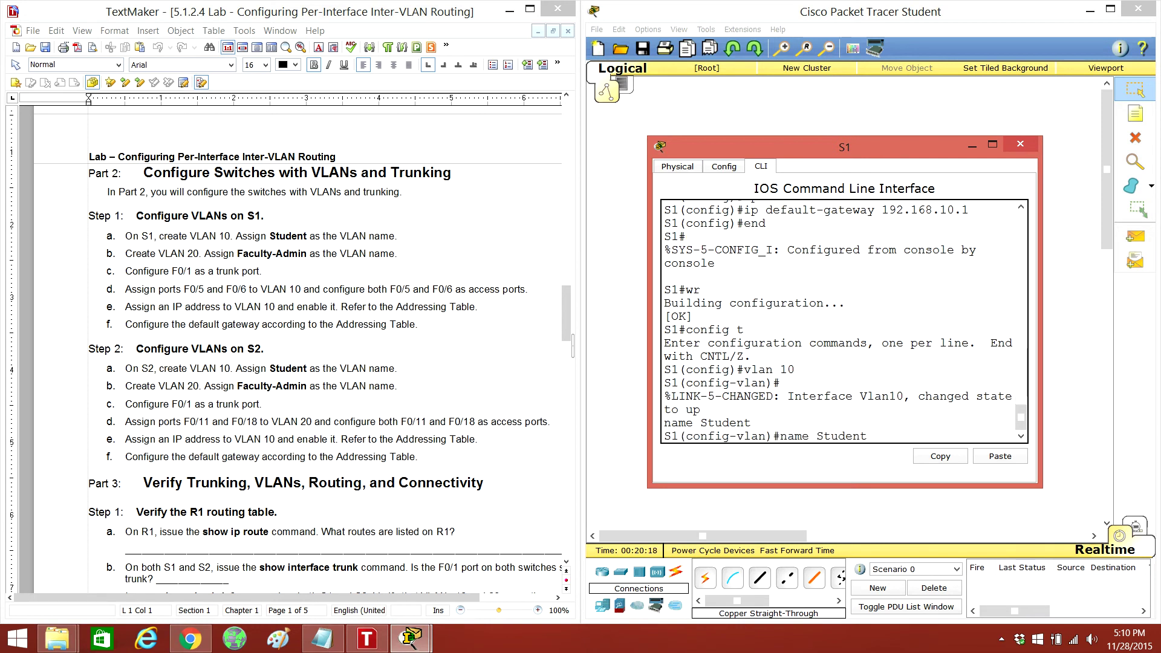
Create VLAN 20 named Faculty-Admin on S1 and exit VLAN configuration
{"action": "key", "text": "Return"}
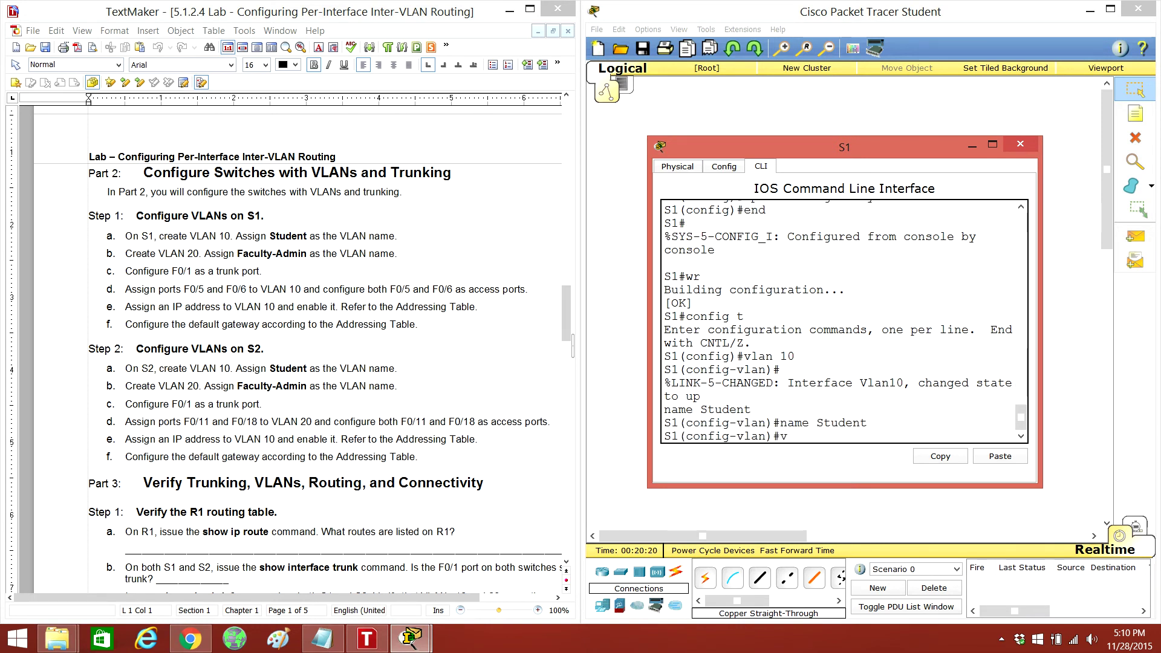
{"action": "type", "text": "vlan "}
{"action": "type", "text": "20"}
{"action": "key", "text": "Return"}
{"action": "type", "text": "nam"}
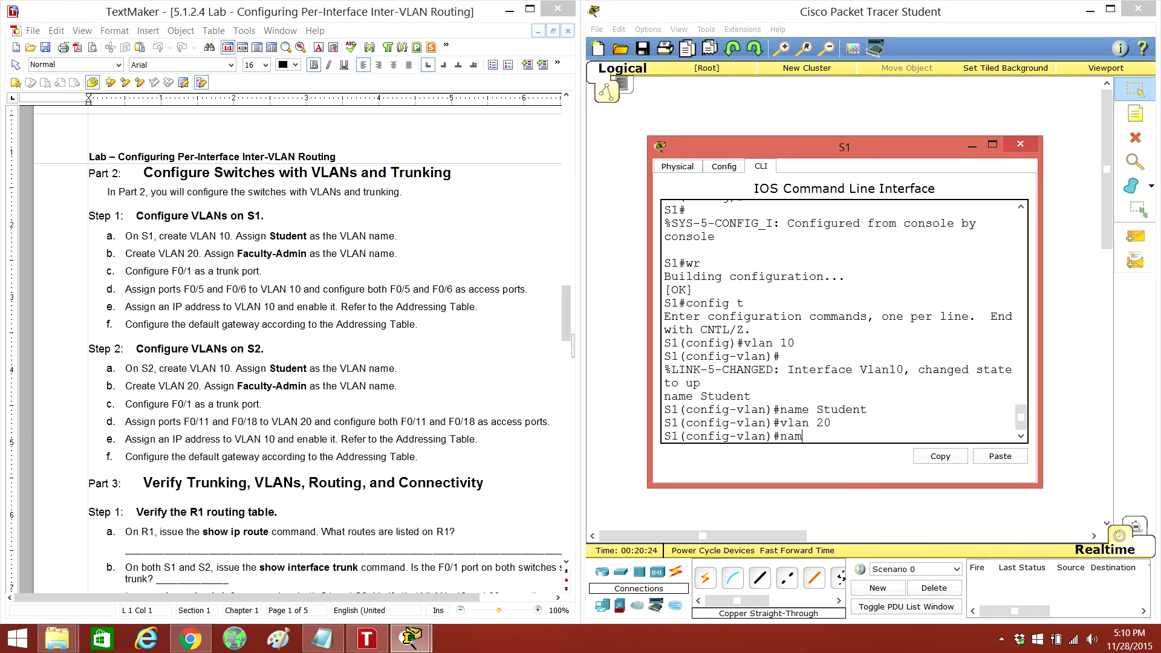
{"action": "type", "text": "e Fa"}
{"action": "type", "text": "culty-"}
{"action": "type", "text": "Admin"}
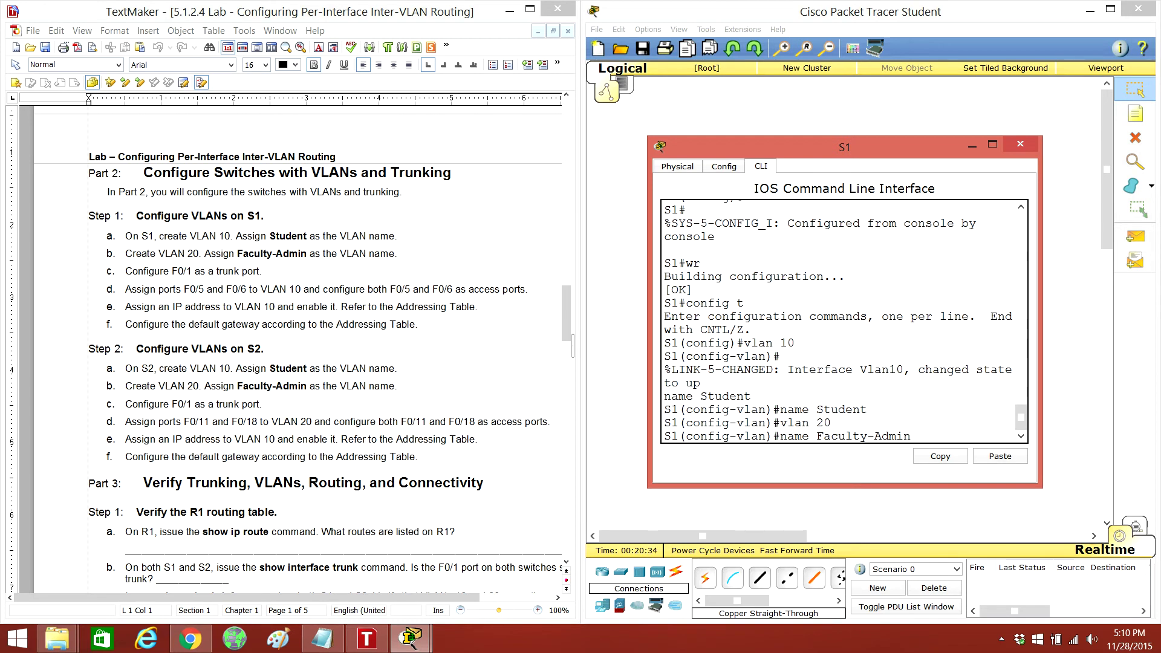
{"action": "key", "text": "Return"}
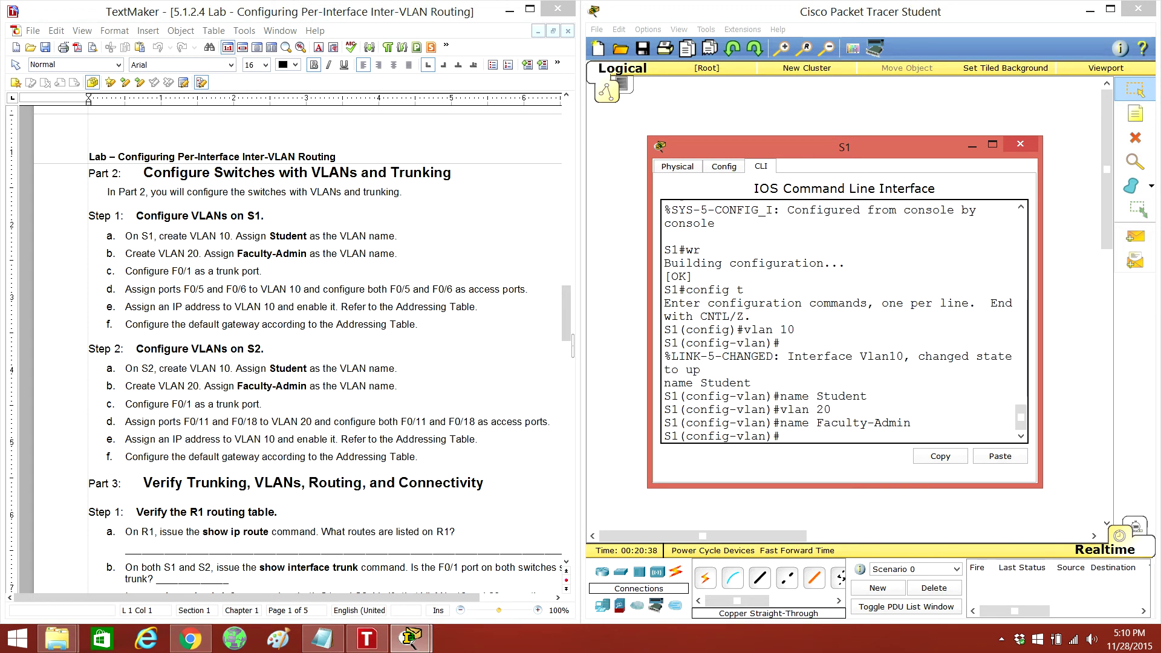
{"action": "type", "text": "exit"}
{"action": "key", "text": "Return"}
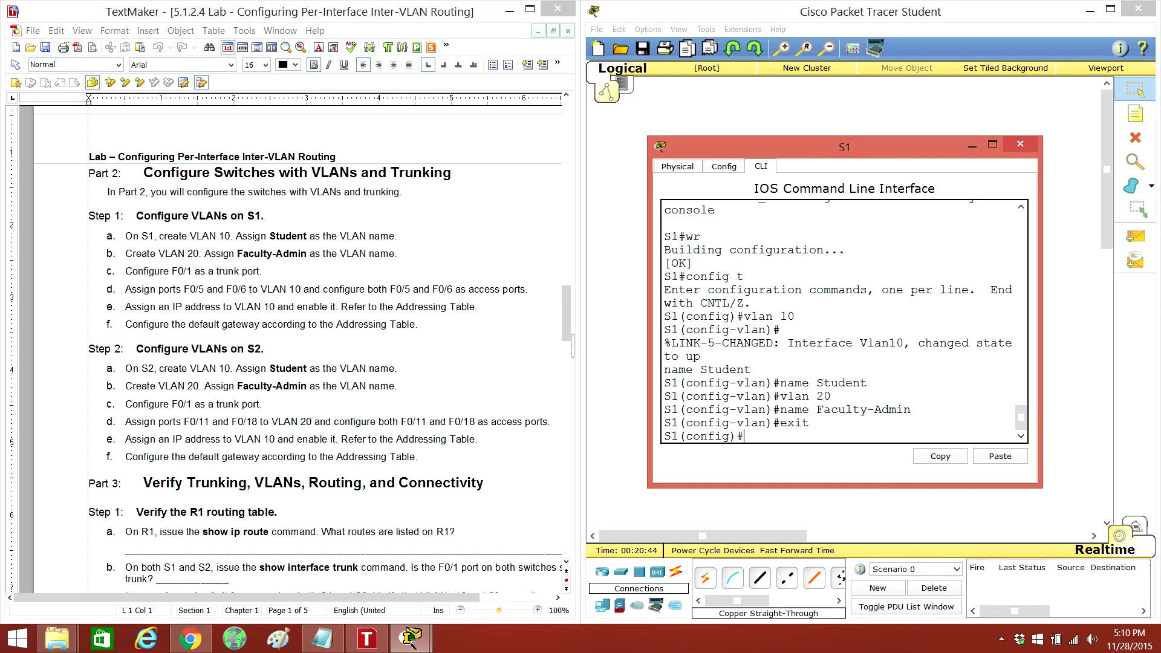
{"action": "type", "text": "int fa 0/1"}
Apply switchport mode trunk to S1's interface fa0/1, then exit the interface
{"action": "key", "text": "Return"}
{"action": "type", "text": "sw"}
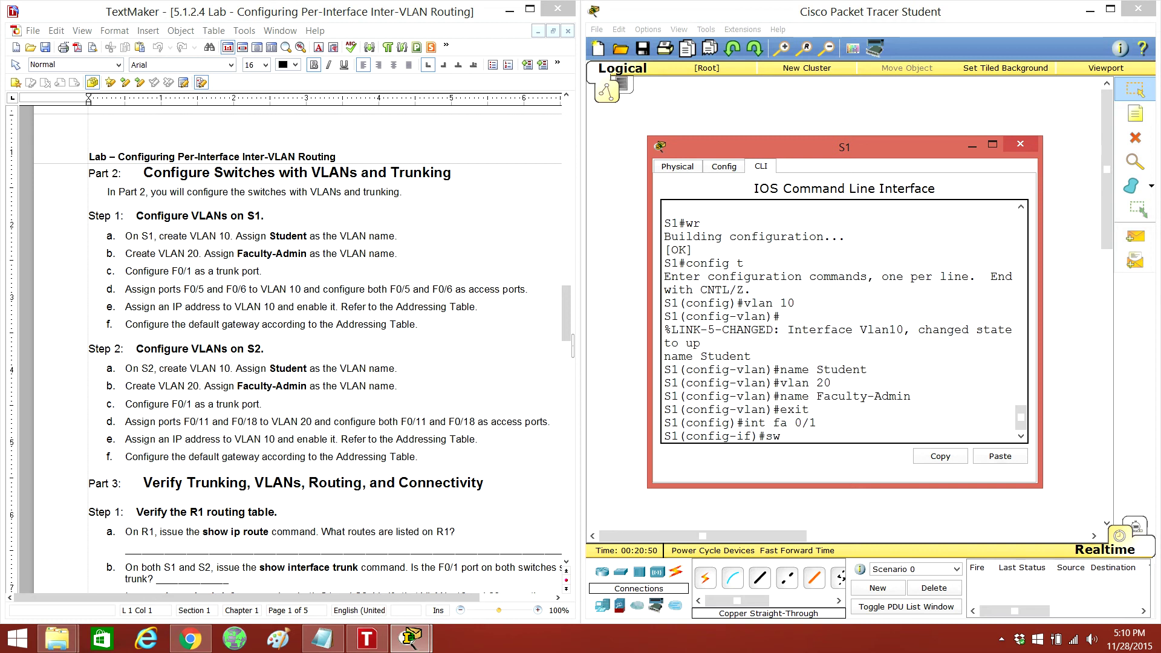
{"action": "key", "text": "Tab"}
{"action": "type", "text": "mo"}
{"action": "key", "text": "Tab"}
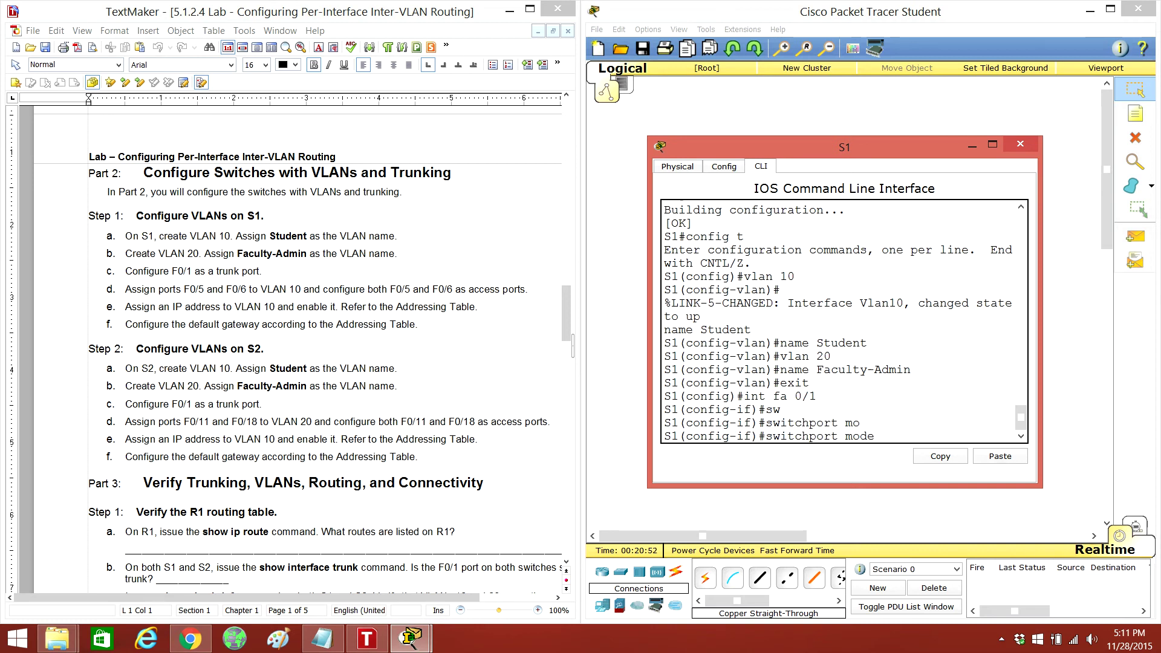
{"action": "type", "text": "tr"}
{"action": "key", "text": "Tab"}
{"action": "key", "text": "Return"}
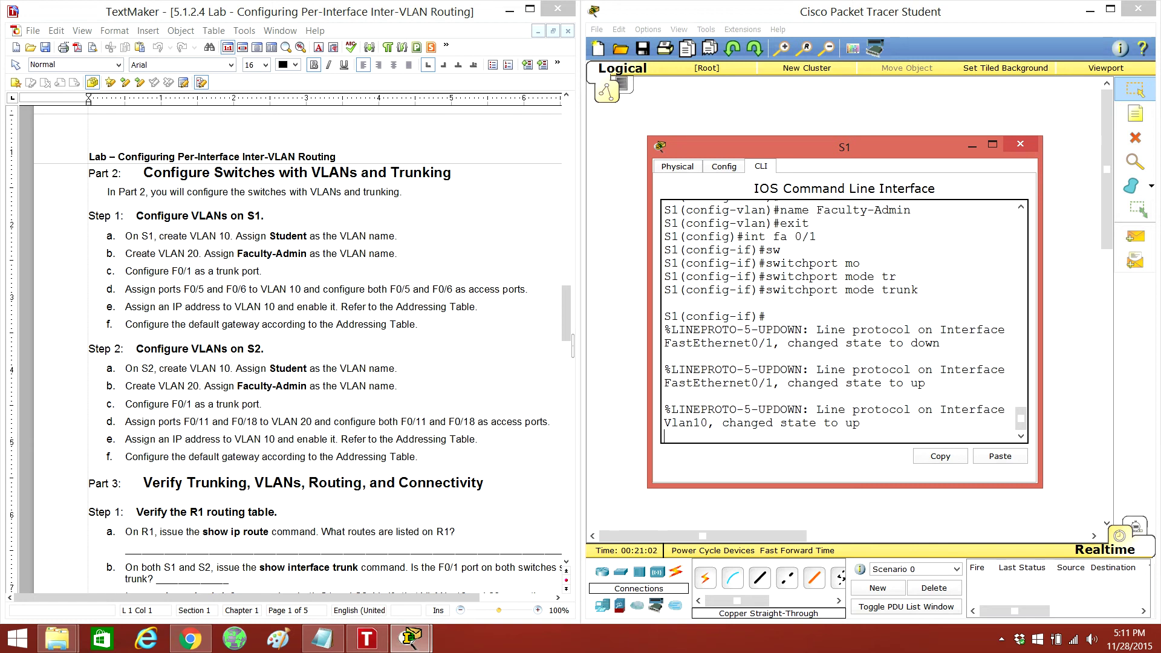
{"action": "key", "text": "Return"}
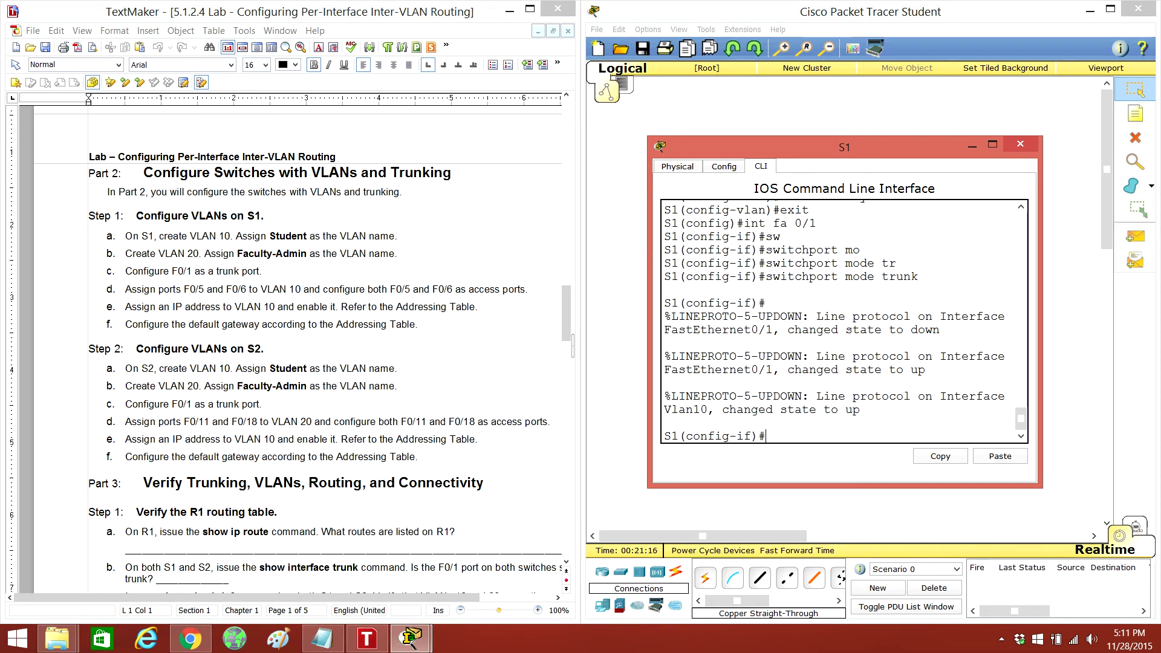
{"action": "type", "text": "exit"}
{"action": "key", "text": "Return"}
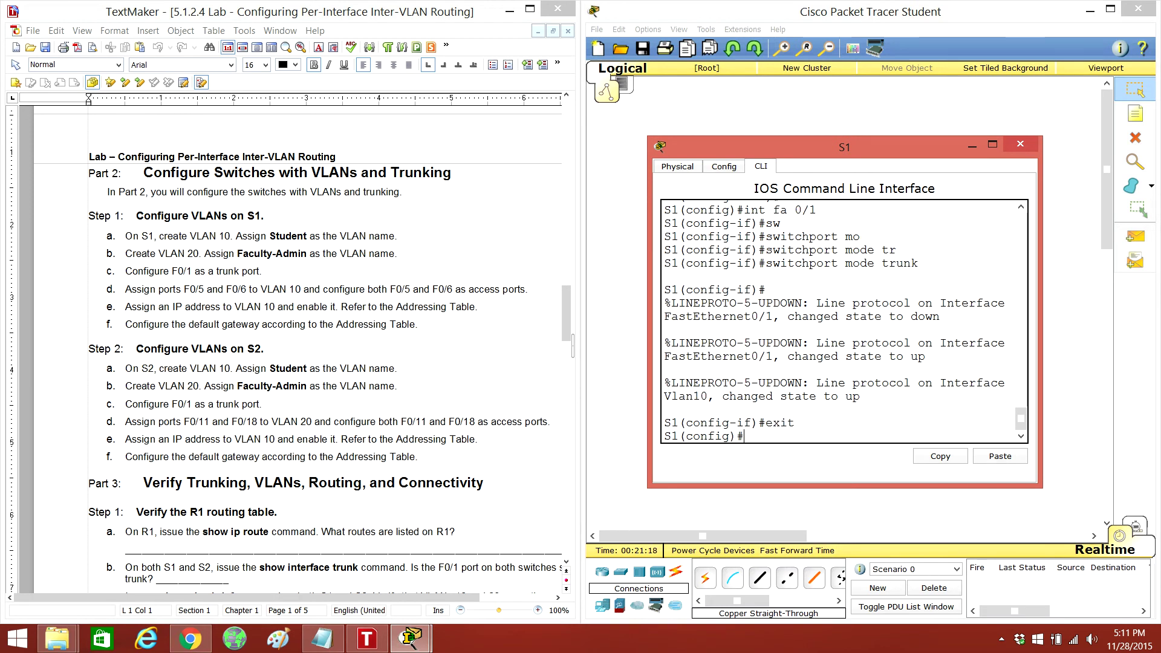
{"action": "type", "text": "int ra"}
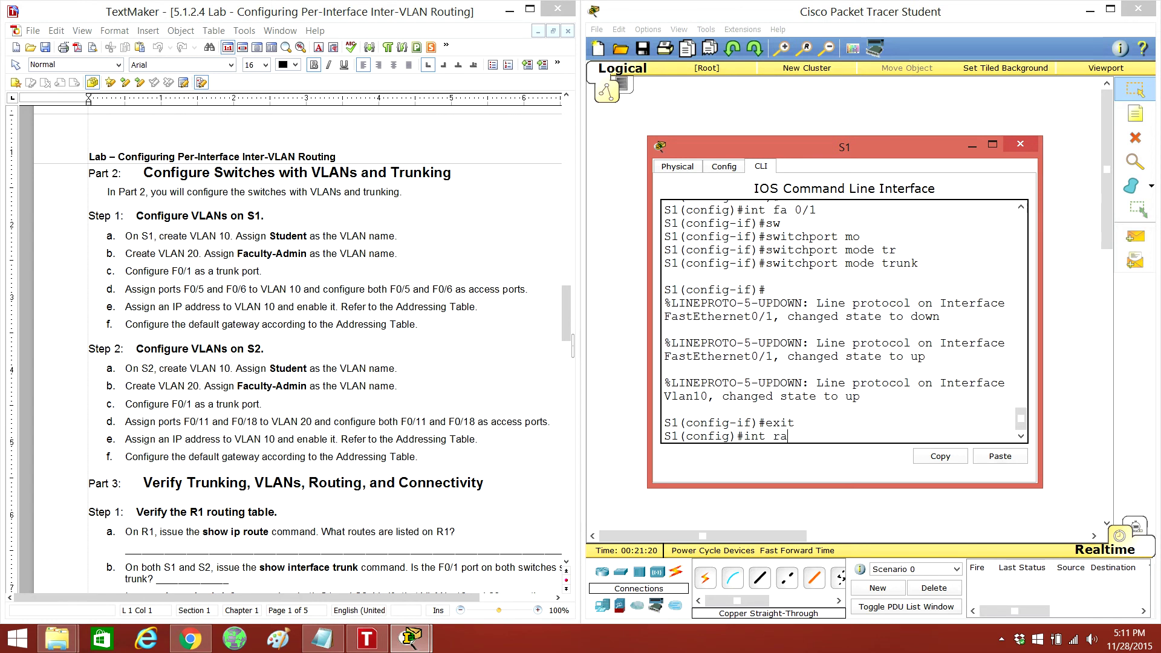
{"action": "type", "text": "nge fa"}
{"action": "type", "text": "0/5-"}
{"action": "type", "text": "6"}
On S1's interface range fa0/5-6, set switchport mode access and access VLAN 10
{"action": "key", "text": "Return"}
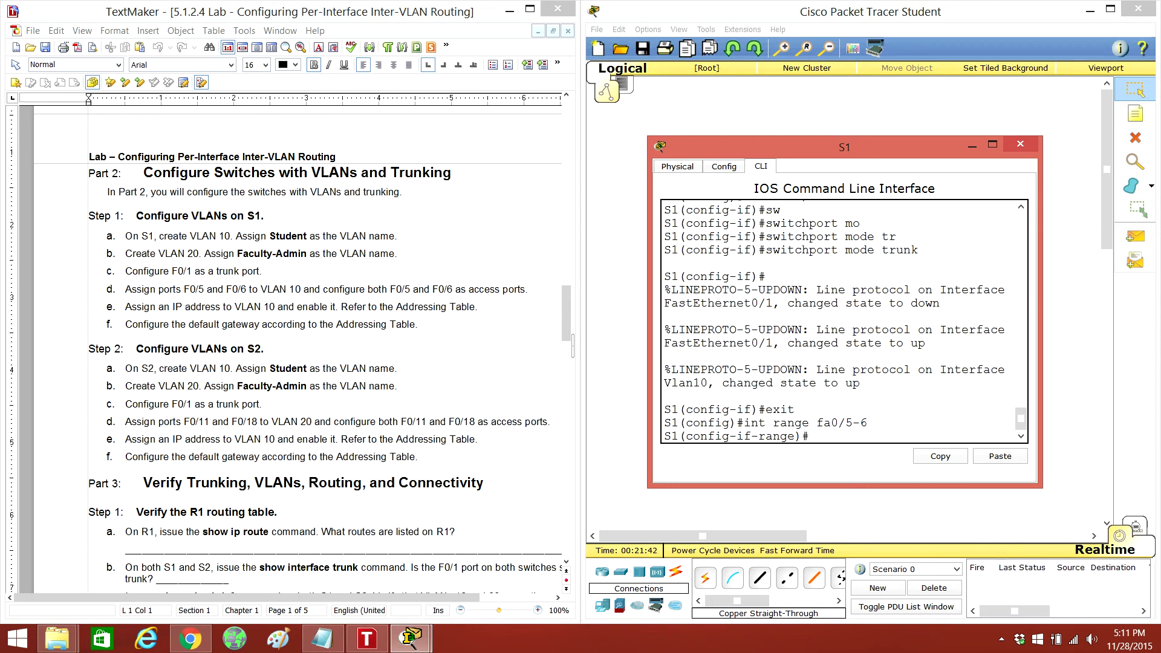
{"action": "type", "text": "sw"}
{"action": "key", "text": "Tab"}
{"action": "type", "text": "mo"}
{"action": "key", "text": "Tab"}
{"action": "type", "text": "ac"}
{"action": "key", "text": "Tab"}
{"action": "key", "text": "Return"}
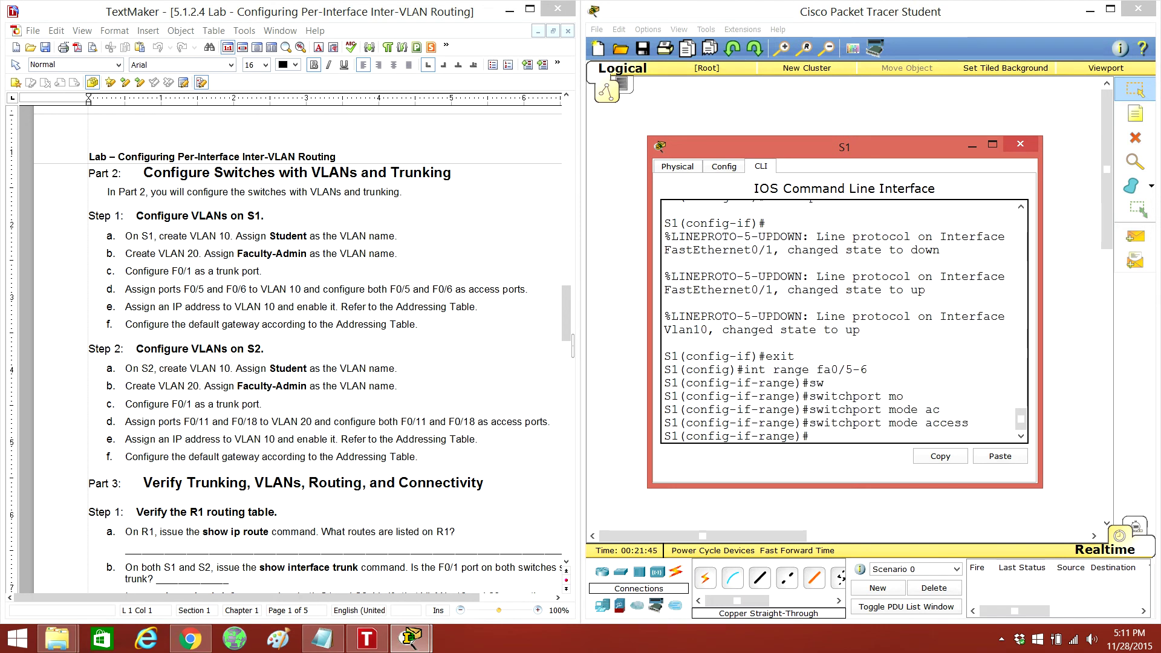
{"action": "type", "text": "sw"}
{"action": "key", "text": "Tab"}
{"action": "type", "text": "ac"}
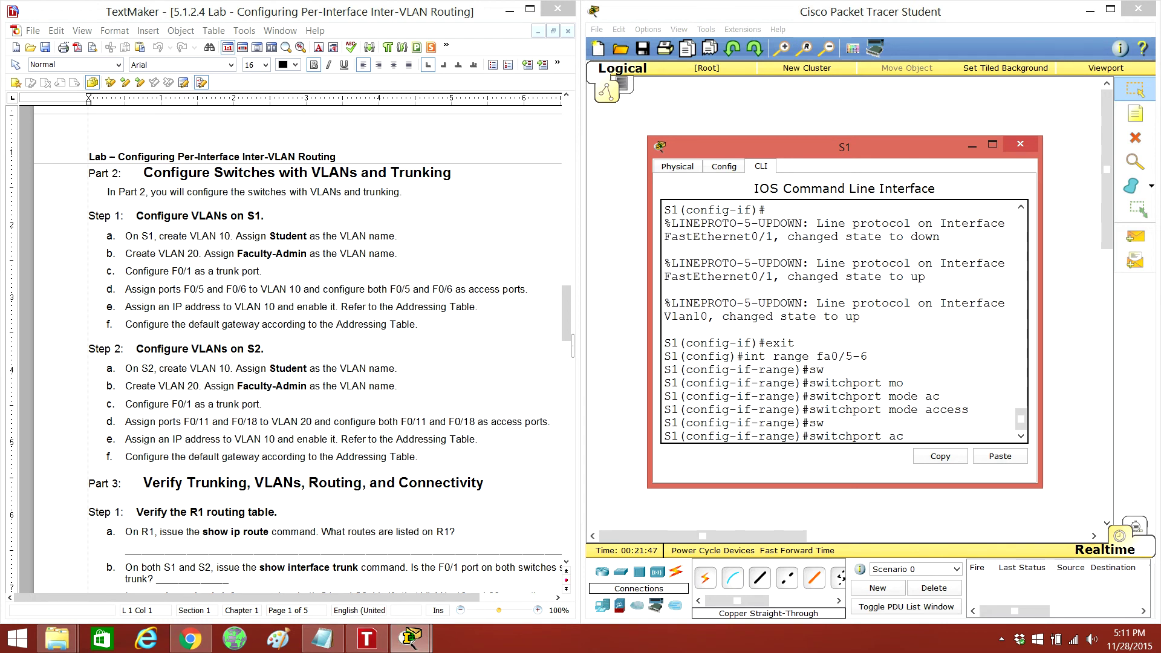
{"action": "key", "text": "Tab"}
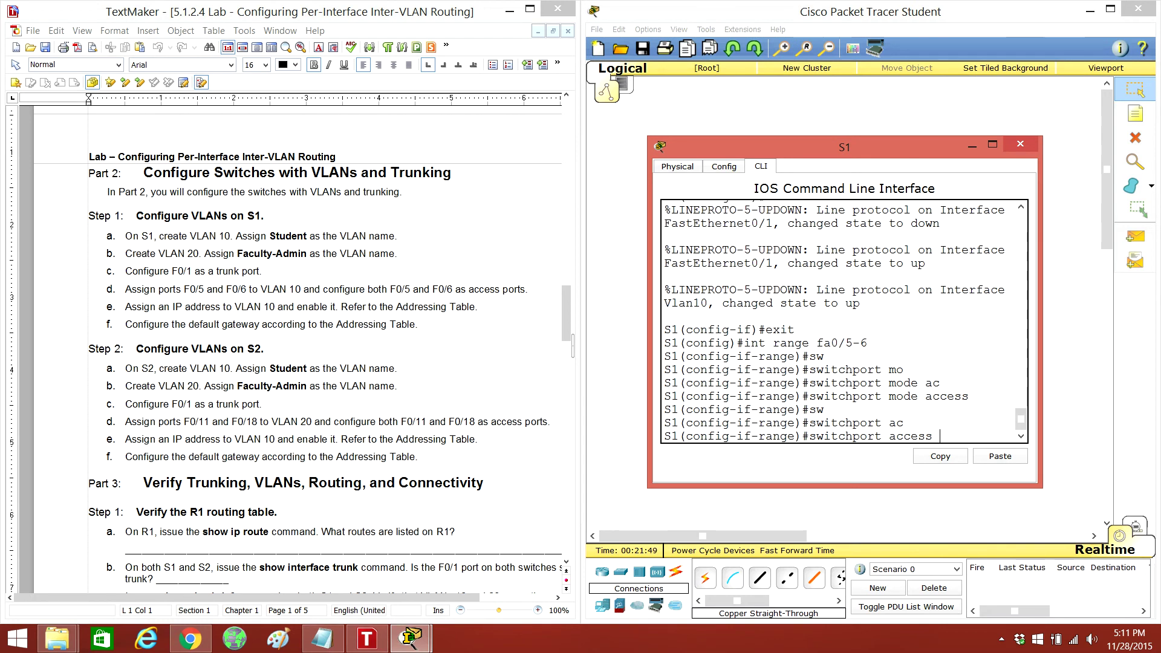
{"action": "type", "text": "vlan 10"}
{"action": "key", "text": "Return"}
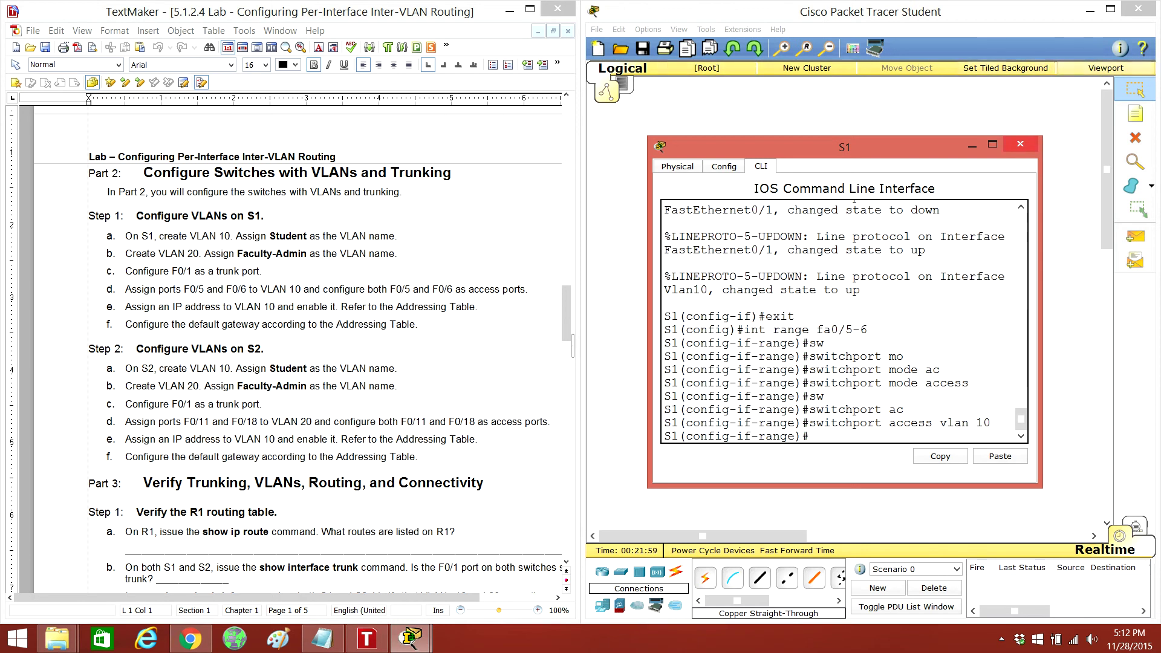
Close S1's window and bring S2's CLI into global configuration mode
{"action": "left_click", "coordinate": [1020, 144]}
{"action": "left_click", "coordinate": [830, 282]}
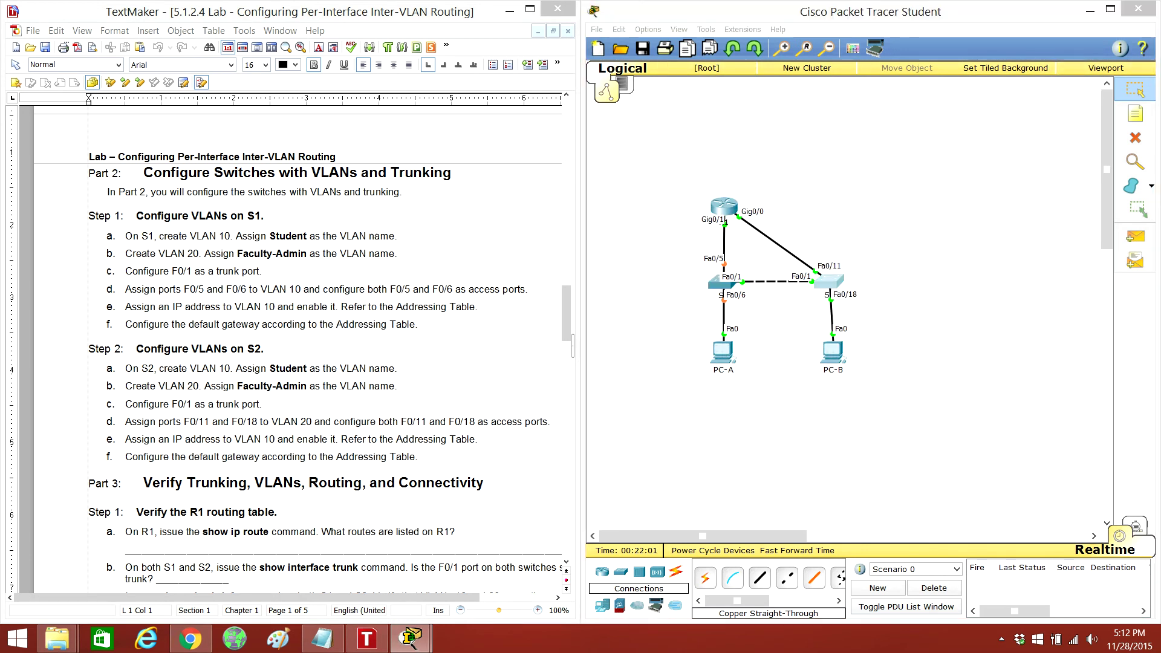
{"action": "mouse_move", "coordinate": [582, 173]}
{"action": "left_mouse_down"}
{"action": "mouse_move", "coordinate": [926, 174]}
{"action": "mouse_move", "coordinate": [878, 160]}
{"action": "left_mouse_up"}
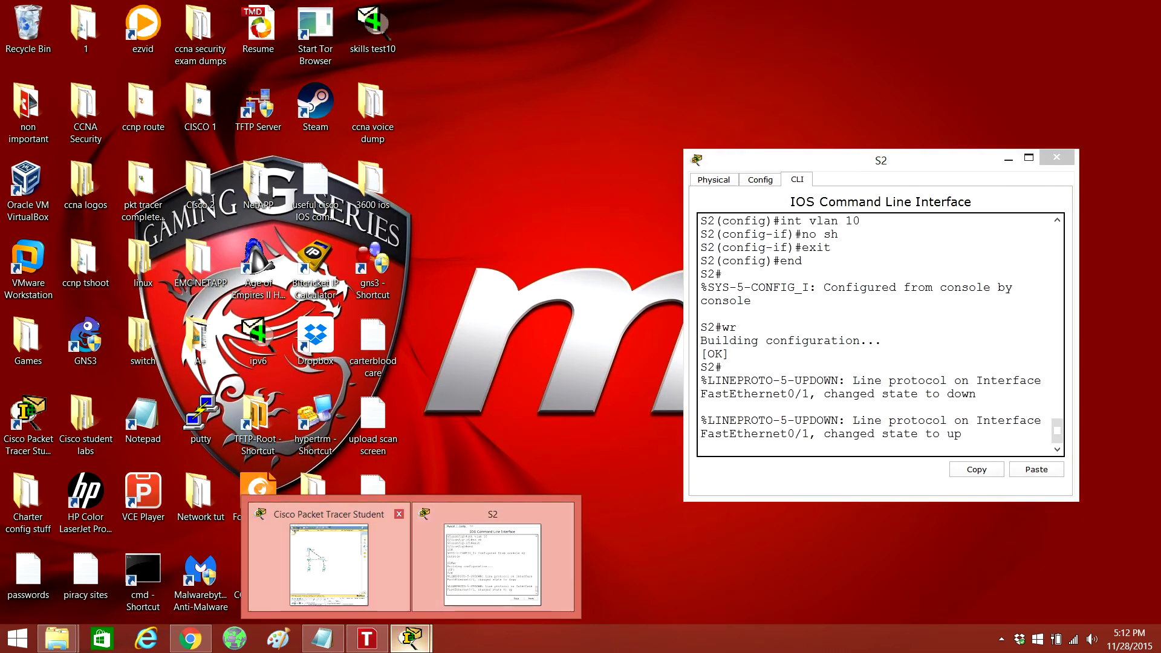
{"action": "left_click", "coordinate": [329, 562]}
{"action": "left_click", "coordinate": [367, 639]}
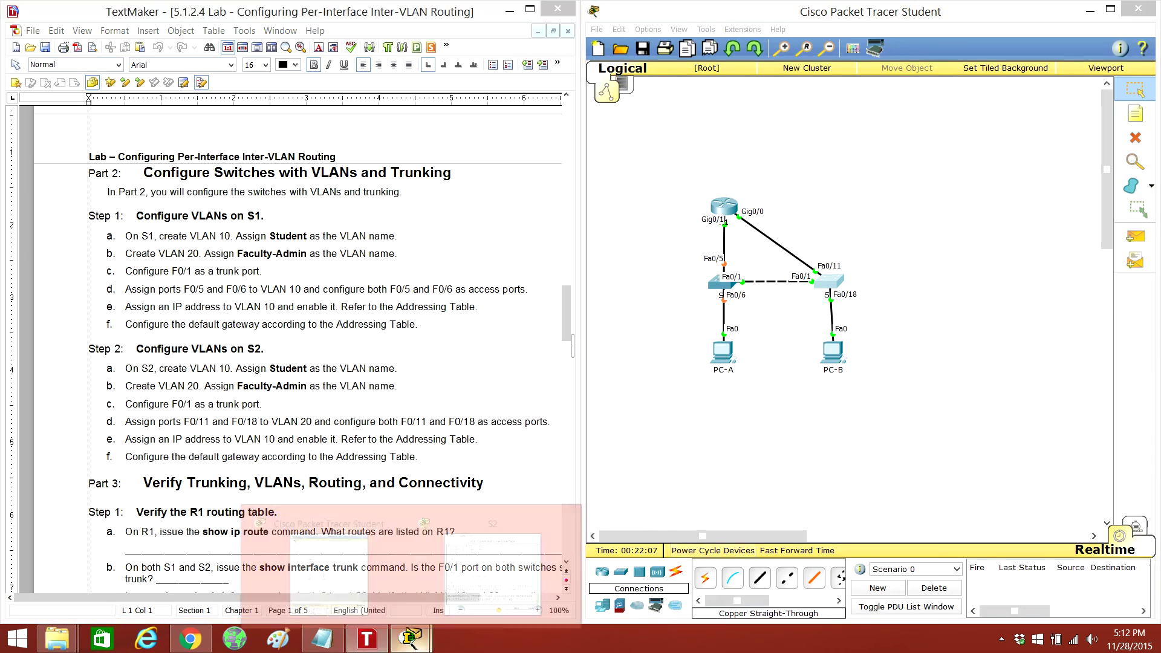
{"action": "left_click", "coordinate": [411, 639]}
{"action": "left_click", "coordinate": [494, 558]}
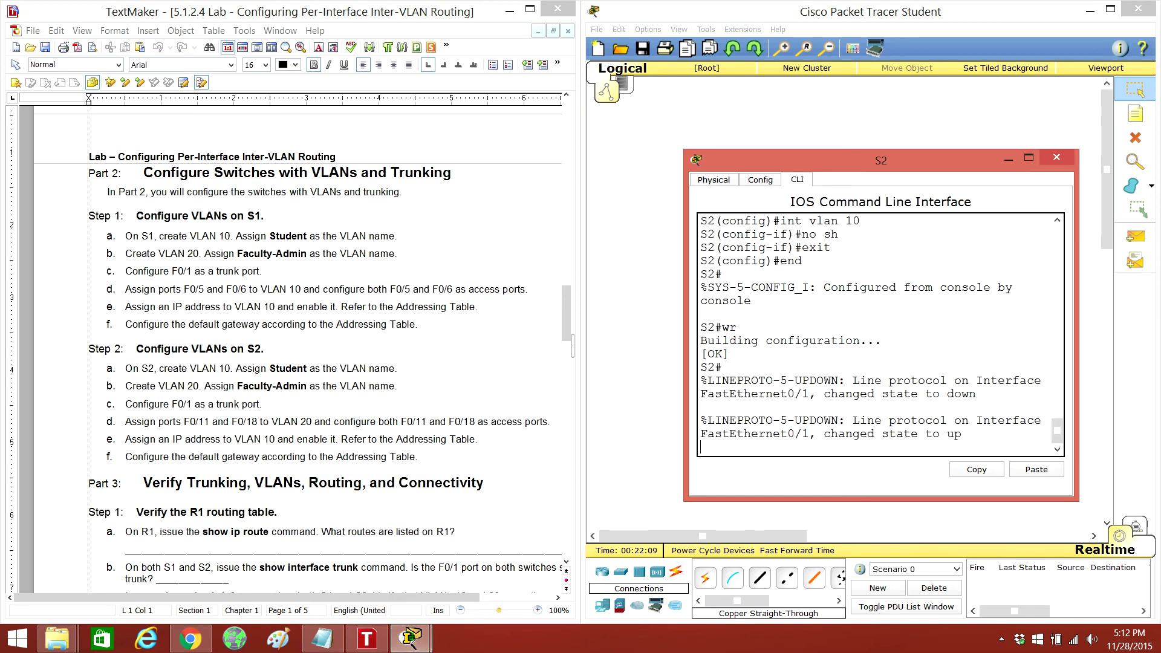
{"action": "key", "text": "Return"}
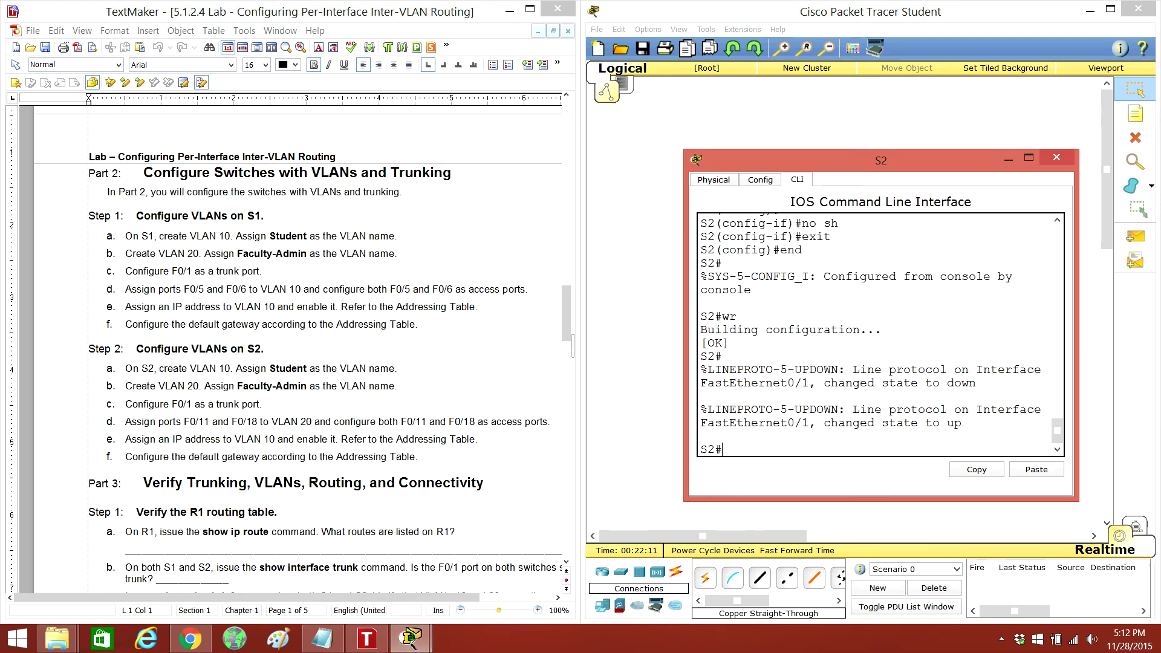
{"action": "type", "text": "config t"}
{"action": "key", "text": "Return"}
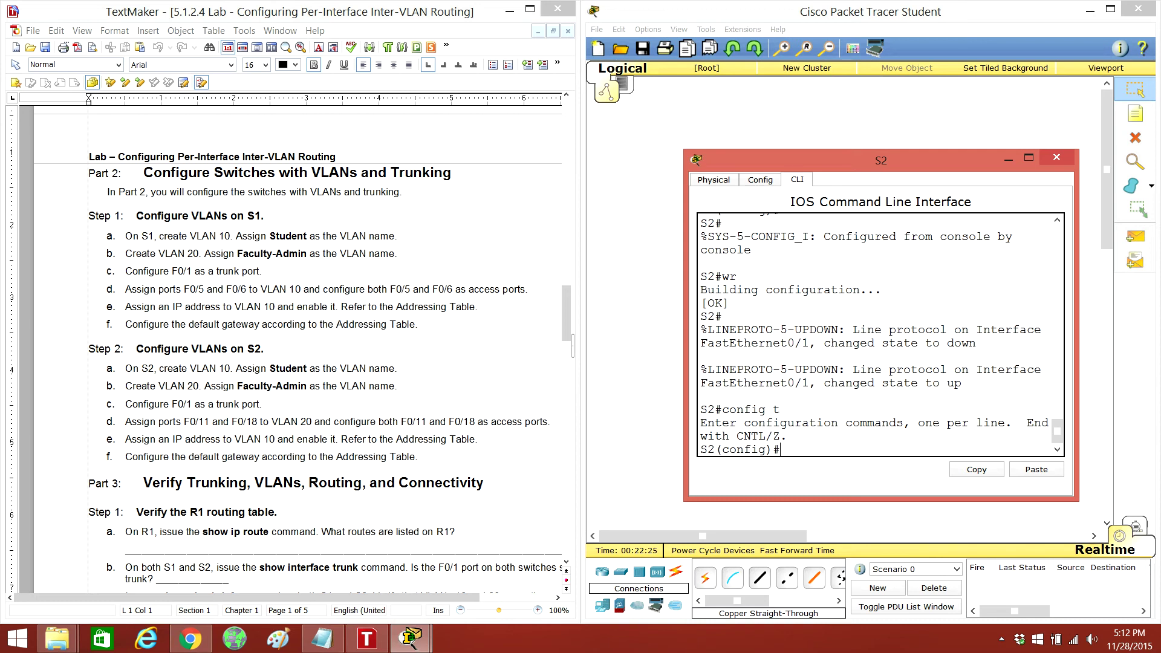
{"action": "mouse_move", "coordinate": [1057, 445]}
{"action": "left_mouse_down"}
{"action": "mouse_move", "coordinate": [1057, 407]}
{"action": "mouse_move", "coordinate": [1056, 441]}
{"action": "left_mouse_up"}
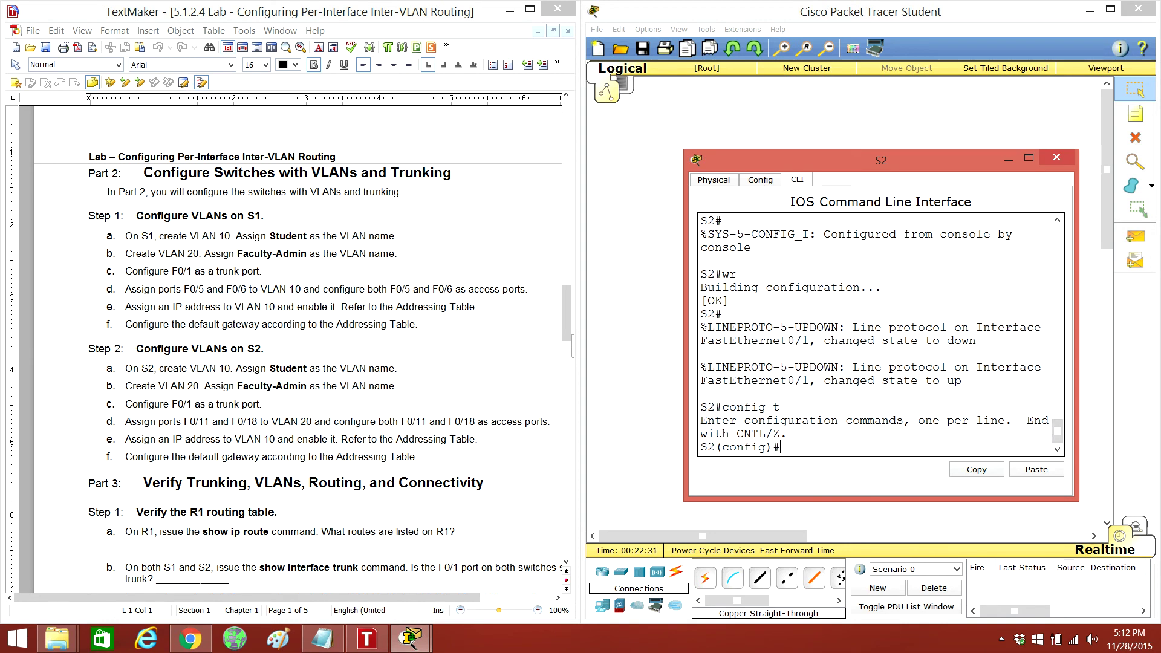
{"action": "type", "text": "int"}
{"action": "type", "text": " fa0/1"}
Set S2's port F0/1 to switchport mode trunk
{"action": "key", "text": "Return"}
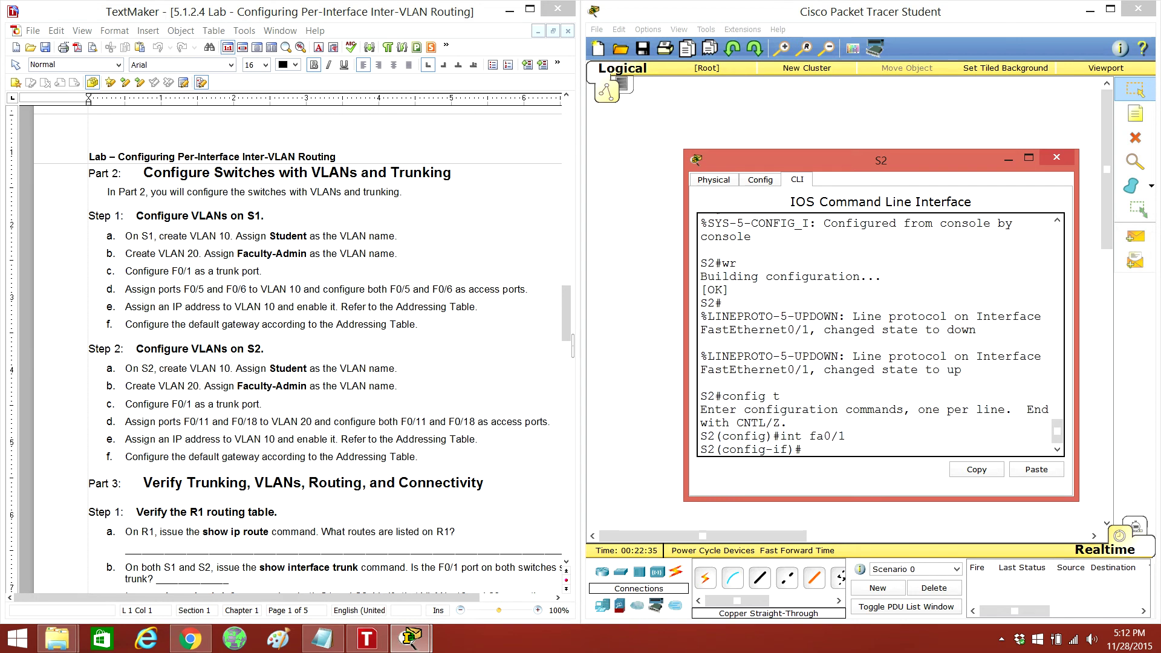
{"action": "type", "text": "sw"}
{"action": "key", "text": "Tab"}
{"action": "type", "text": "mod"}
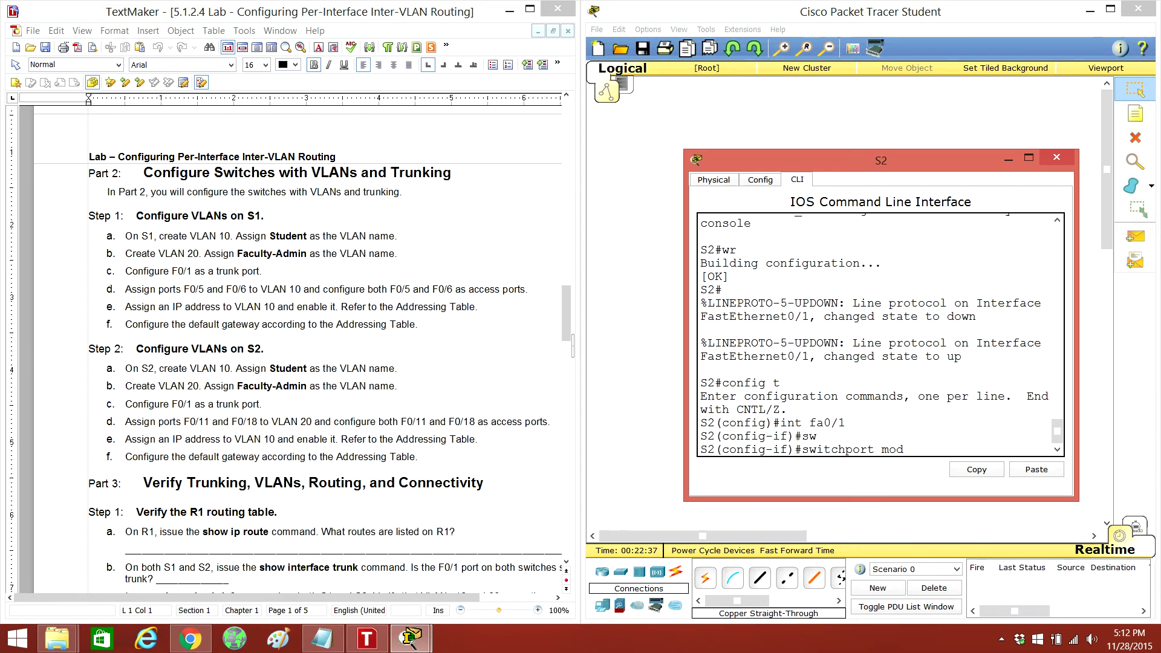
{"action": "key", "text": "Tab"}
{"action": "type", "text": "tr"}
{"action": "key", "text": "Tab"}
{"action": "key", "text": "Return"}
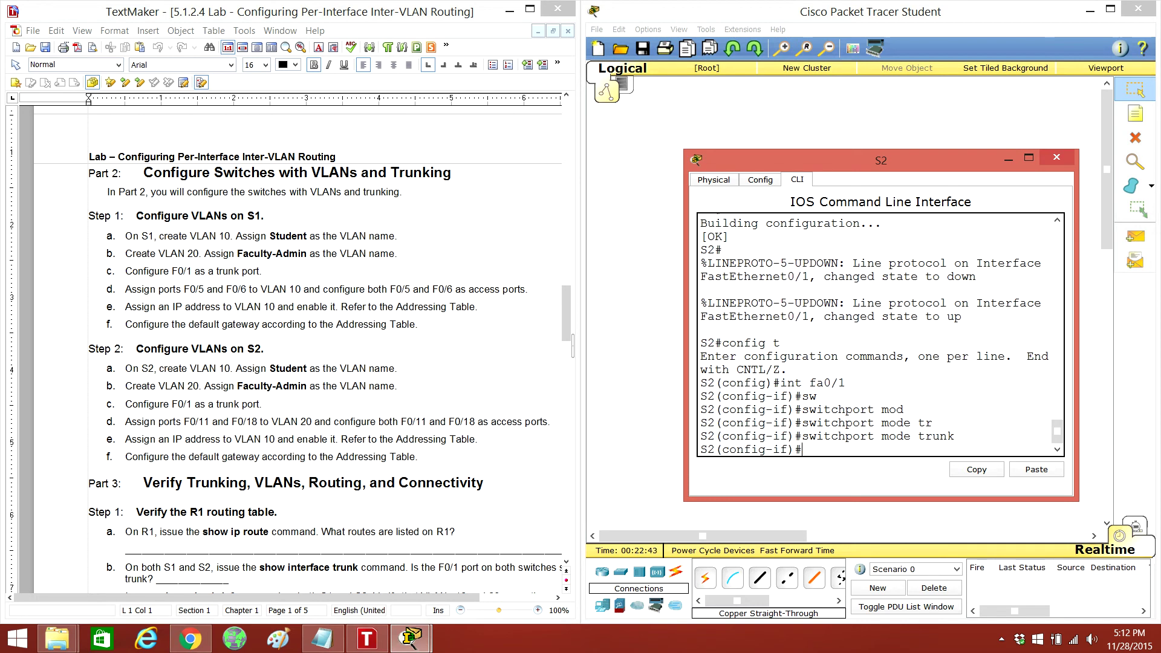
{"action": "type", "text": "exit"}
{"action": "key", "text": "Return"}
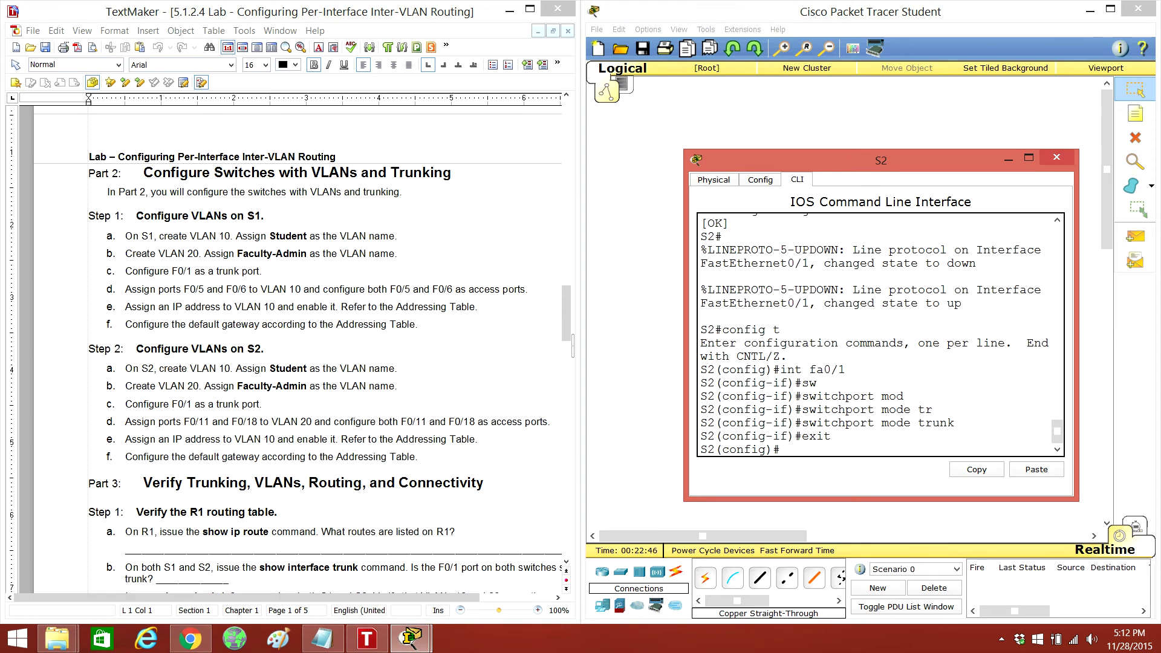
{"action": "type", "text": "int"}
{"action": "type", "text": " ran"}
Make S2's range fa0/11-18 access ports in VLAN 20, then end
{"action": "key", "text": "Tab"}
{"action": "type", "text": "f"}
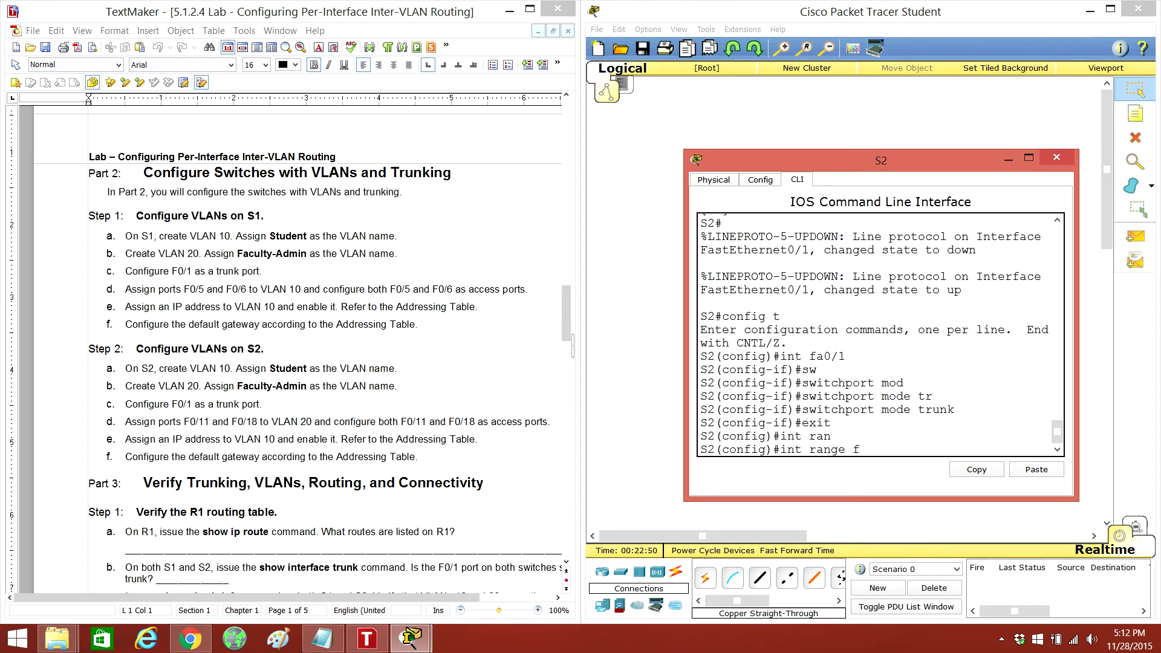
{"action": "type", "text": "a0/"}
{"action": "type", "text": "11-1"}
{"action": "type", "text": "8"}
{"action": "key", "text": "Return"}
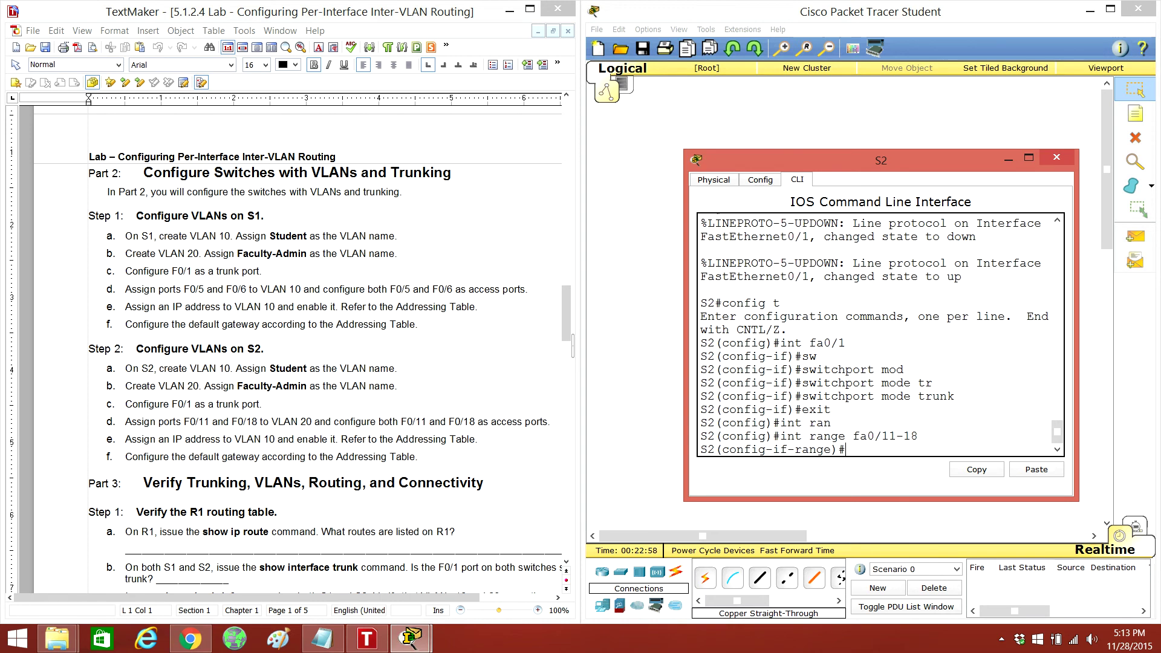
{"action": "type", "text": "sw"}
{"action": "key", "text": "Tab"}
{"action": "type", "text": "mo"}
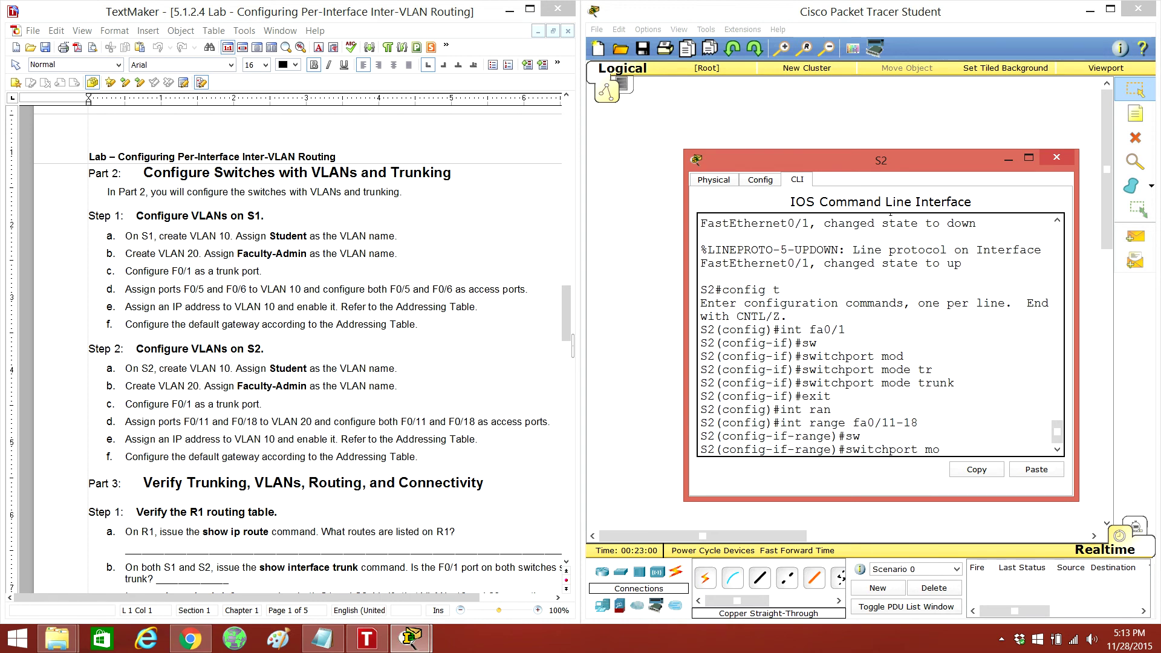
{"action": "key", "text": "Tab"}
{"action": "type", "text": "ac"}
{"action": "key", "text": "Tab"}
{"action": "key", "text": "Return"}
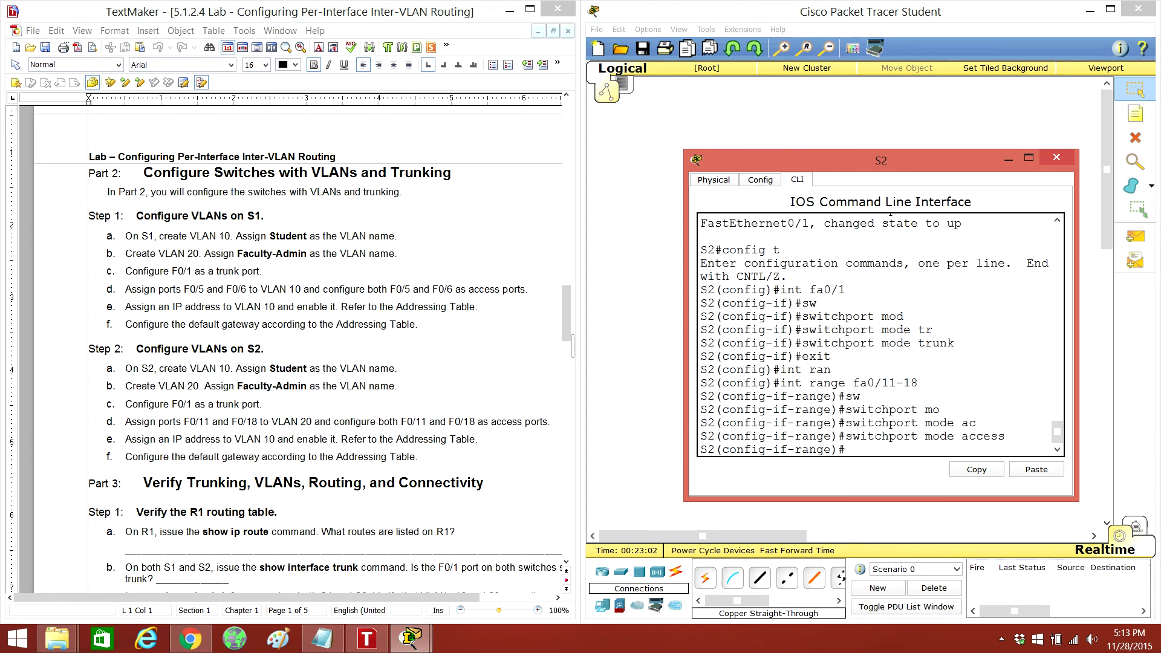
{"action": "type", "text": "sw"}
{"action": "key", "text": "Tab"}
{"action": "type", "text": "ac"}
{"action": "key", "text": "Tab"}
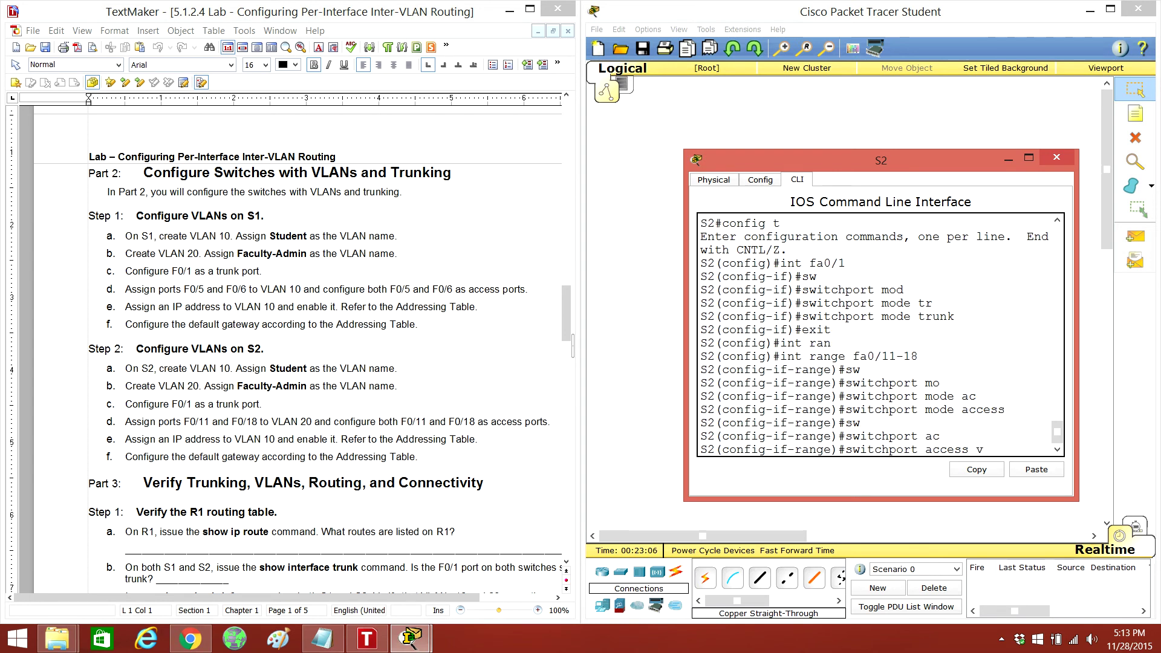
{"action": "type", "text": "vlan 20"}
{"action": "key", "text": "Return"}
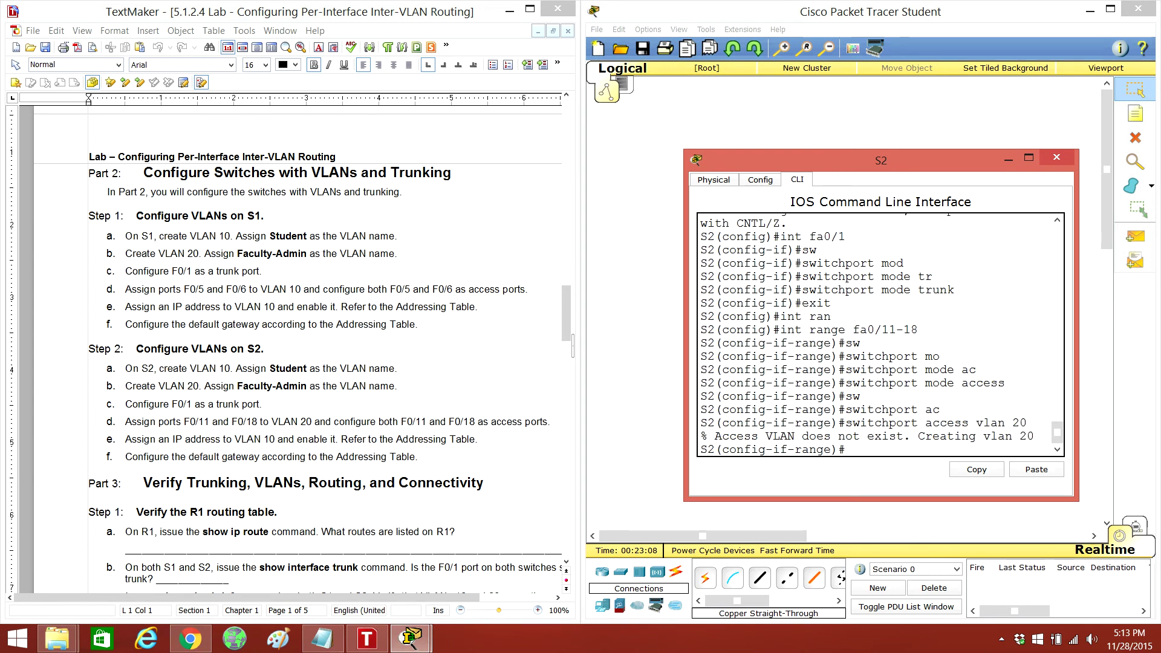
{"action": "key", "text": "Return"}
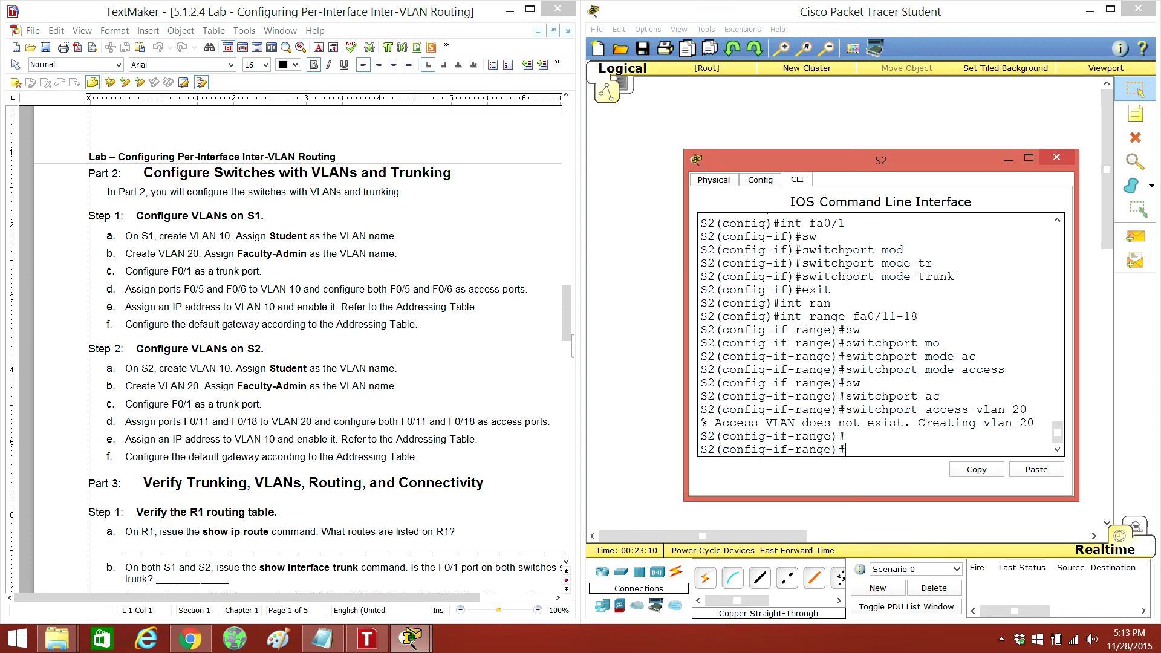
{"action": "type", "text": "end"}
{"action": "key", "text": "Return"}
{"action": "key", "text": "Return"}
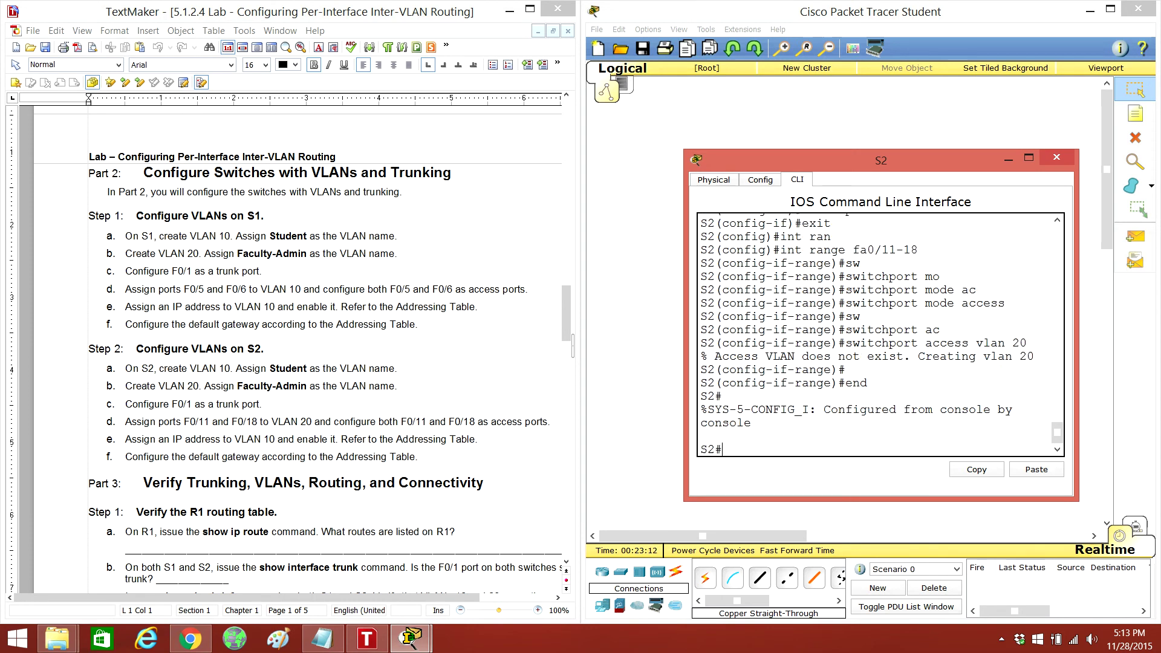
{"action": "type", "text": "config t"}
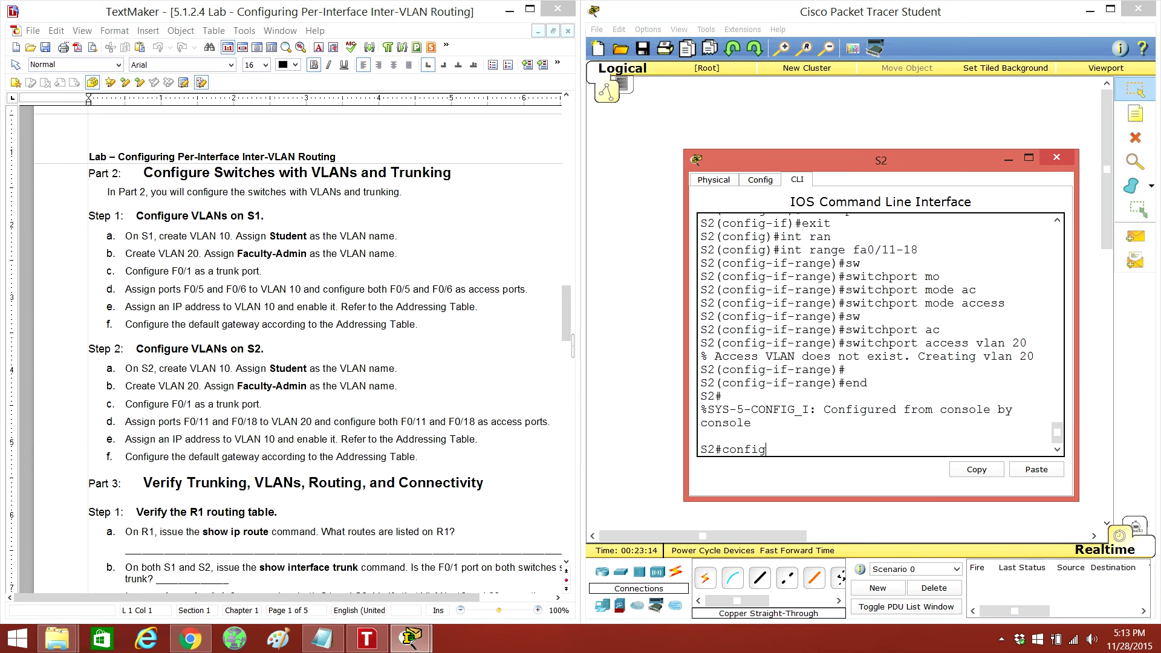
From config t on S2, name VLAN 20 'Faculty-Admin' and VLAN 10 'Student'
{"action": "key", "text": "Return"}
{"action": "type", "text": "vlan 20"}
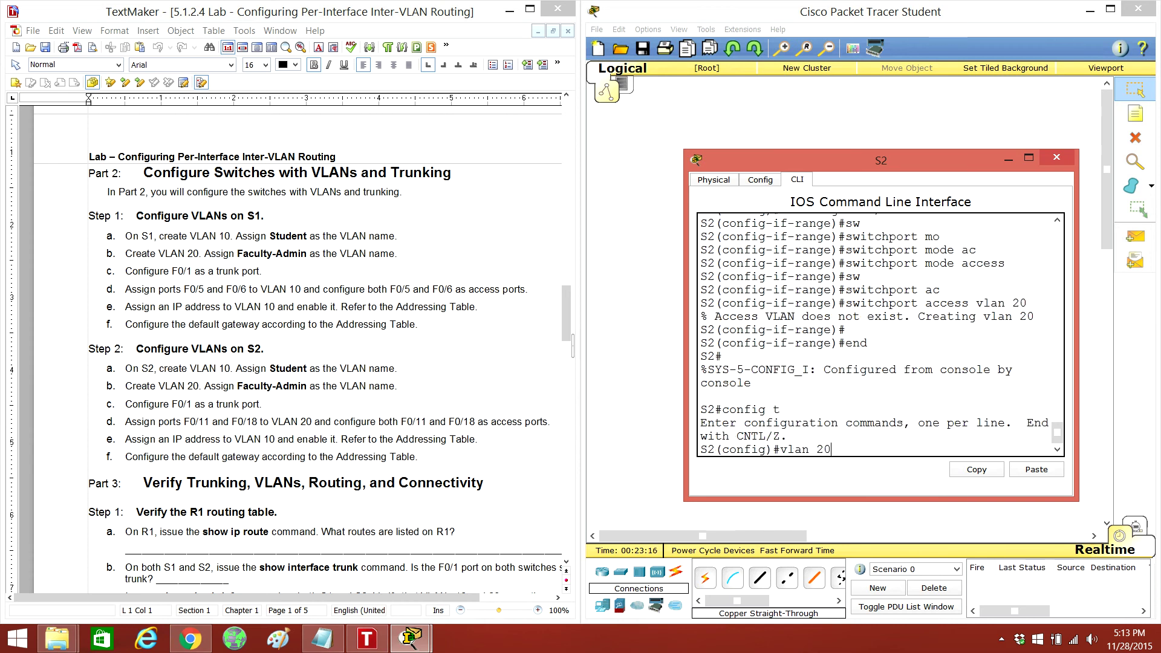
{"action": "key", "text": "Return"}
{"action": "type", "text": "nam"}
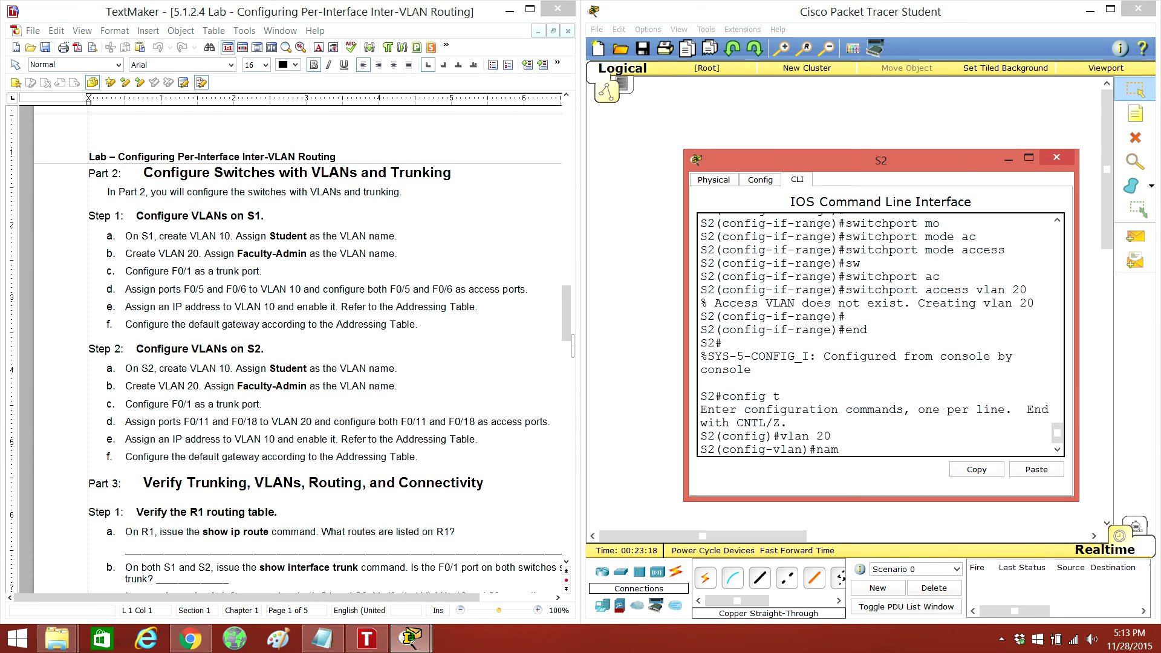
{"action": "type", "text": "e "}
{"action": "type", "text": "Fa"}
{"action": "type", "text": "culty-"}
{"action": "type", "text": "Admin"}
{"action": "key", "text": "Return"}
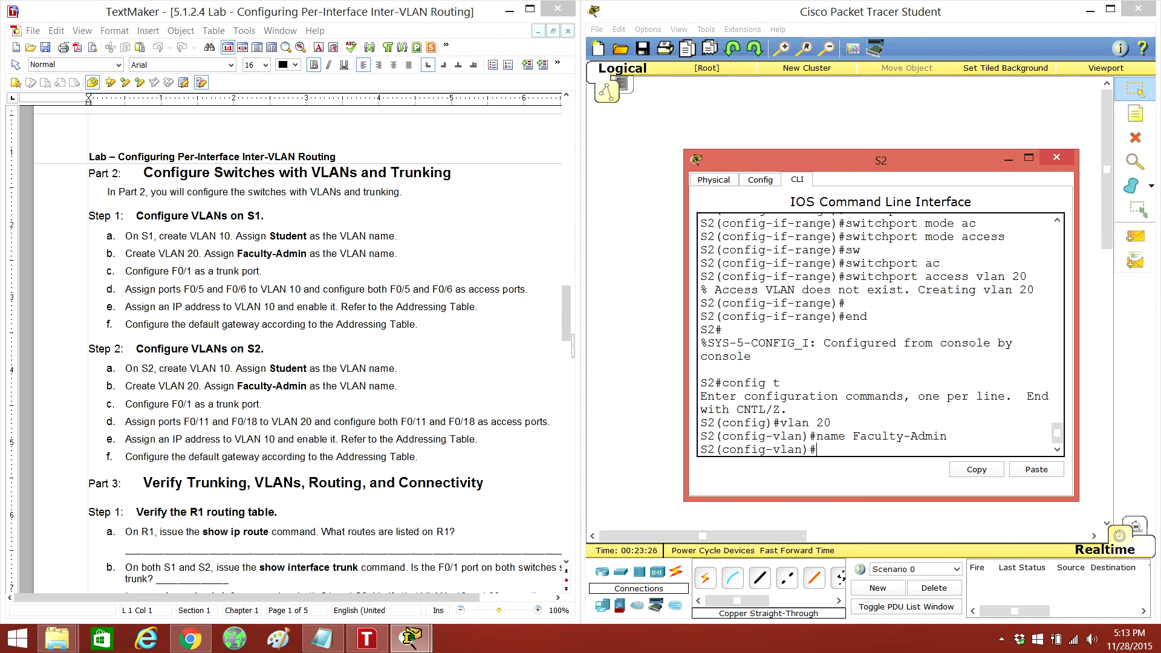
{"action": "type", "text": "vlan"}
{"action": "type", "text": " 10"}
{"action": "key", "text": "Return"}
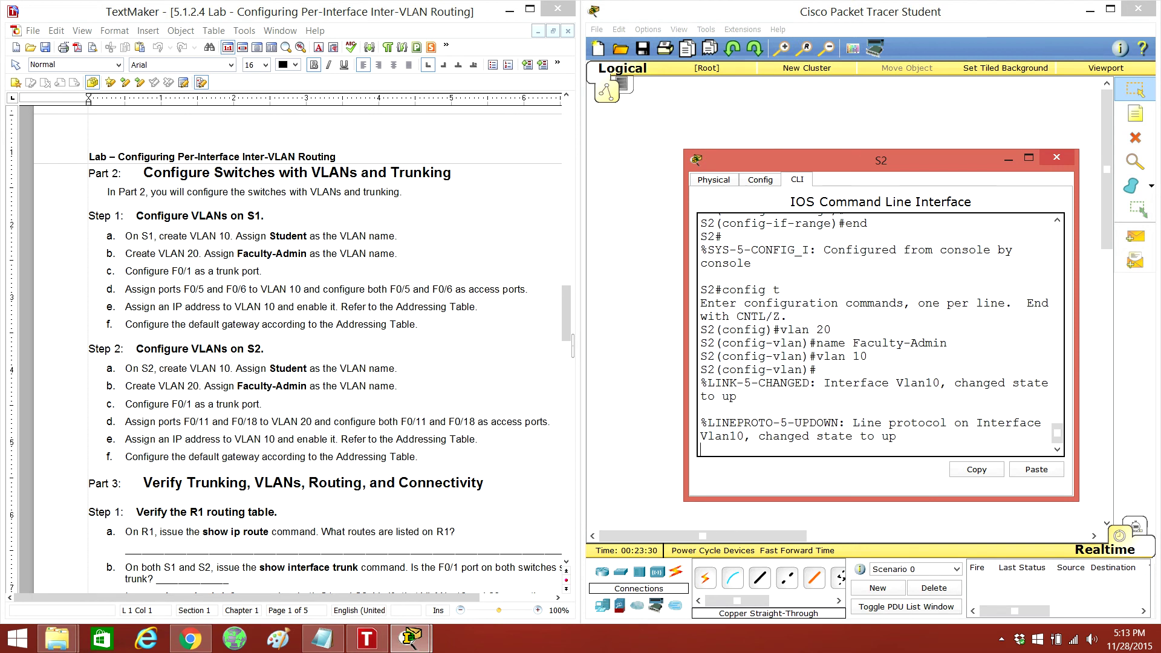
{"action": "key", "text": "Return"}
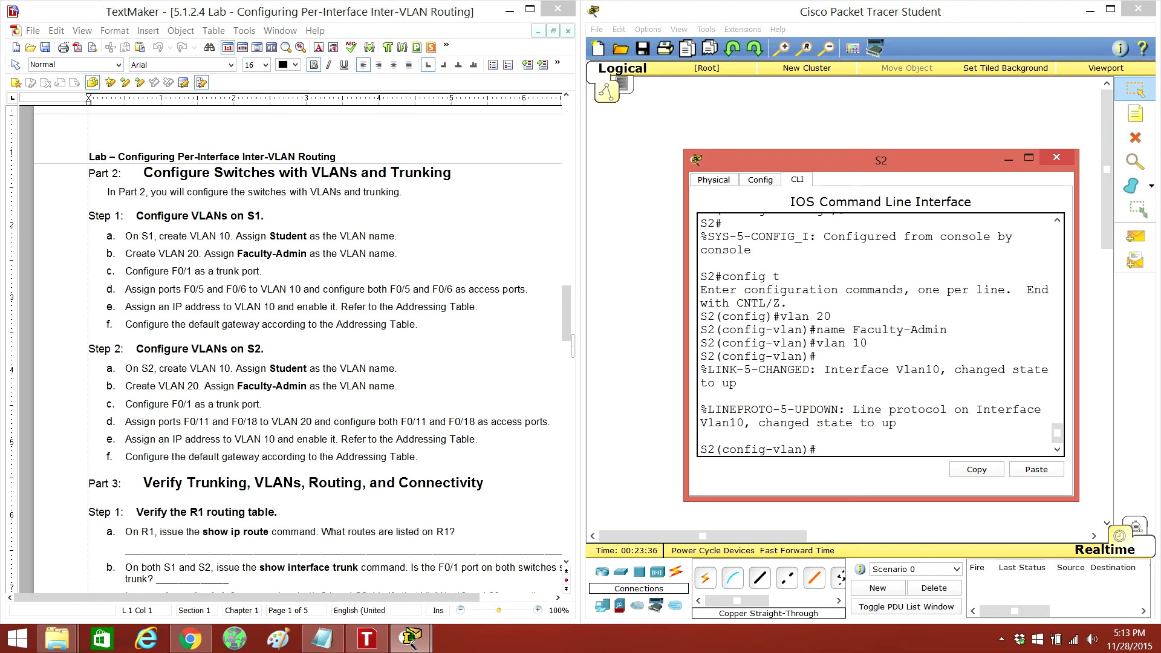
{"action": "type", "text": "name Student"}
{"action": "type", "text": "'"}
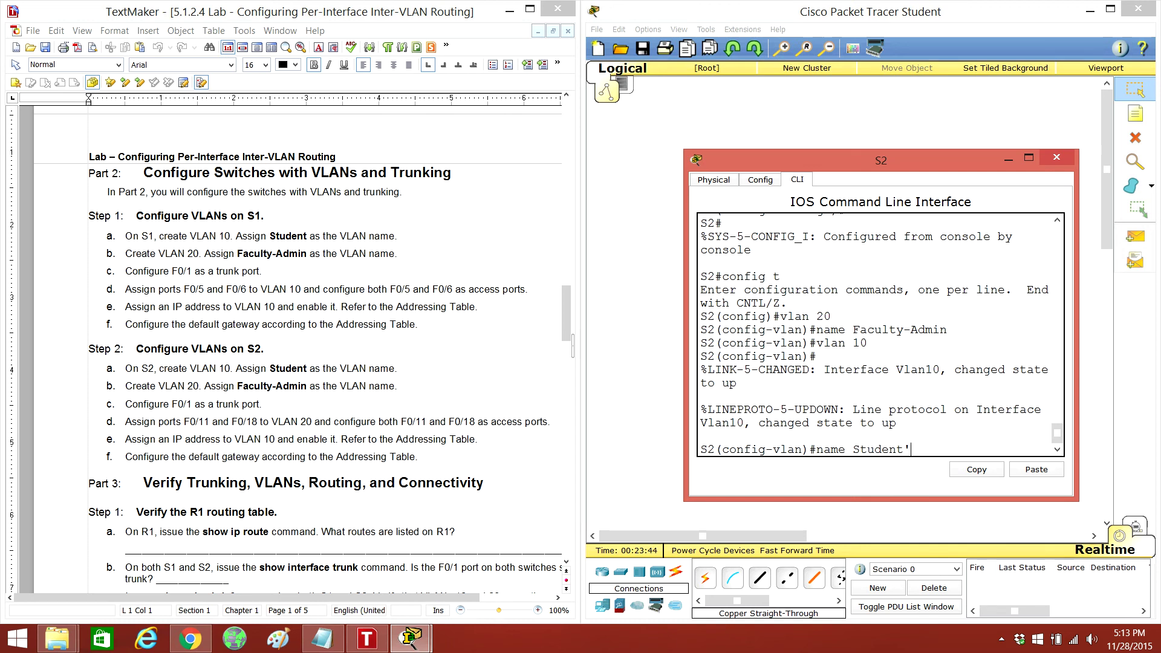
{"action": "key", "text": "BackSpace"}
{"action": "key", "text": "Return"}
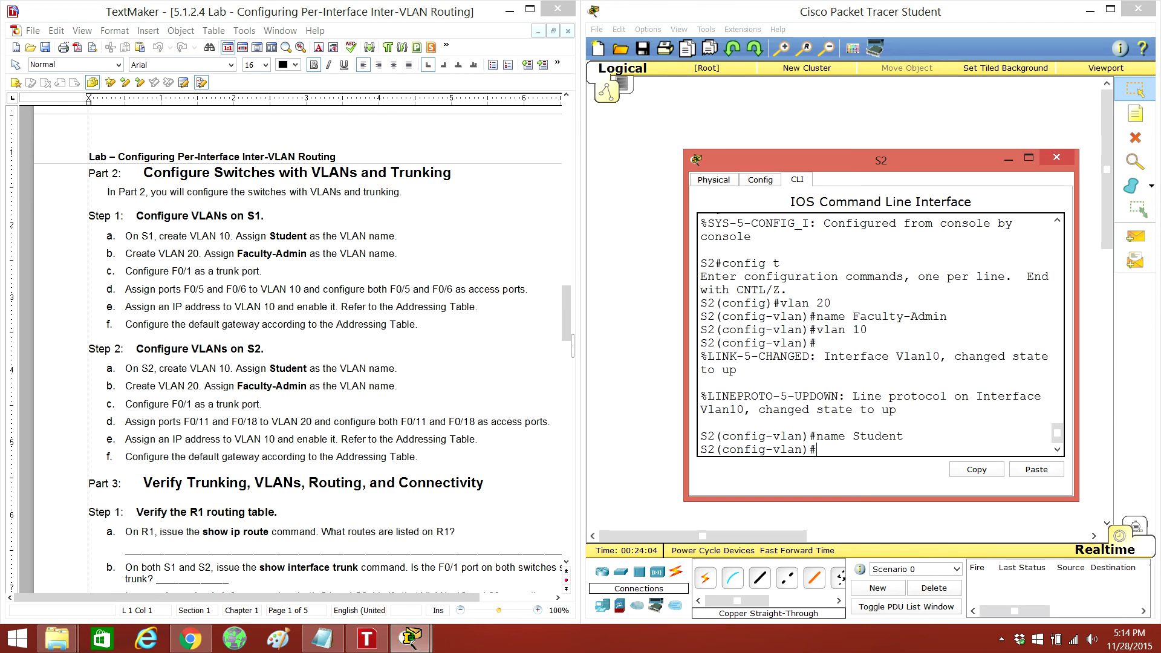
{"action": "scroll", "coordinate": [327, 363], "scroll_direction": "down", "scroll_amount": 5}
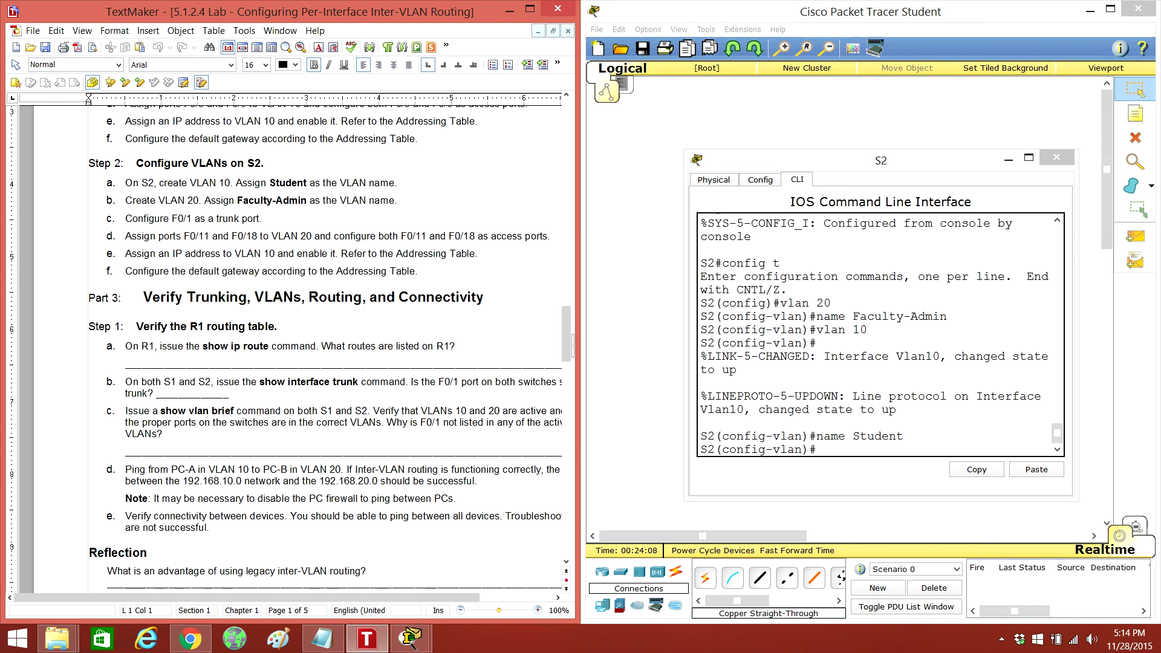
Close the S2 window and send a simple PDU from R1 to PC-A
{"action": "left_click", "coordinate": [1057, 158]}
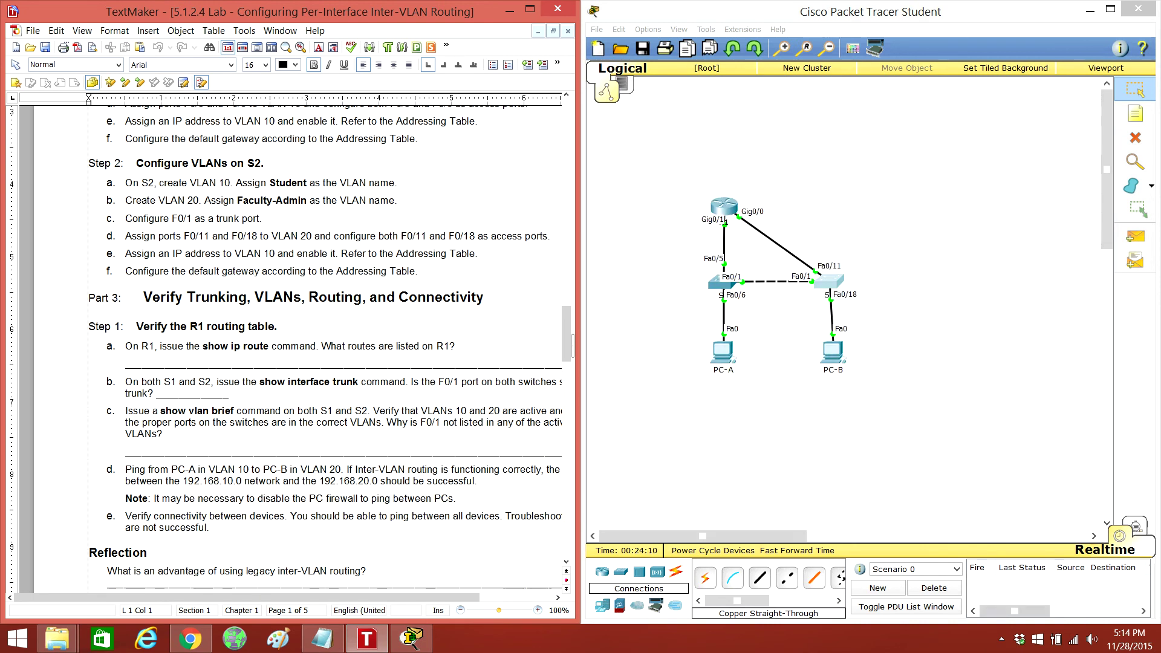
{"action": "left_click", "coordinate": [1135, 238]}
{"action": "left_click", "coordinate": [724, 206]}
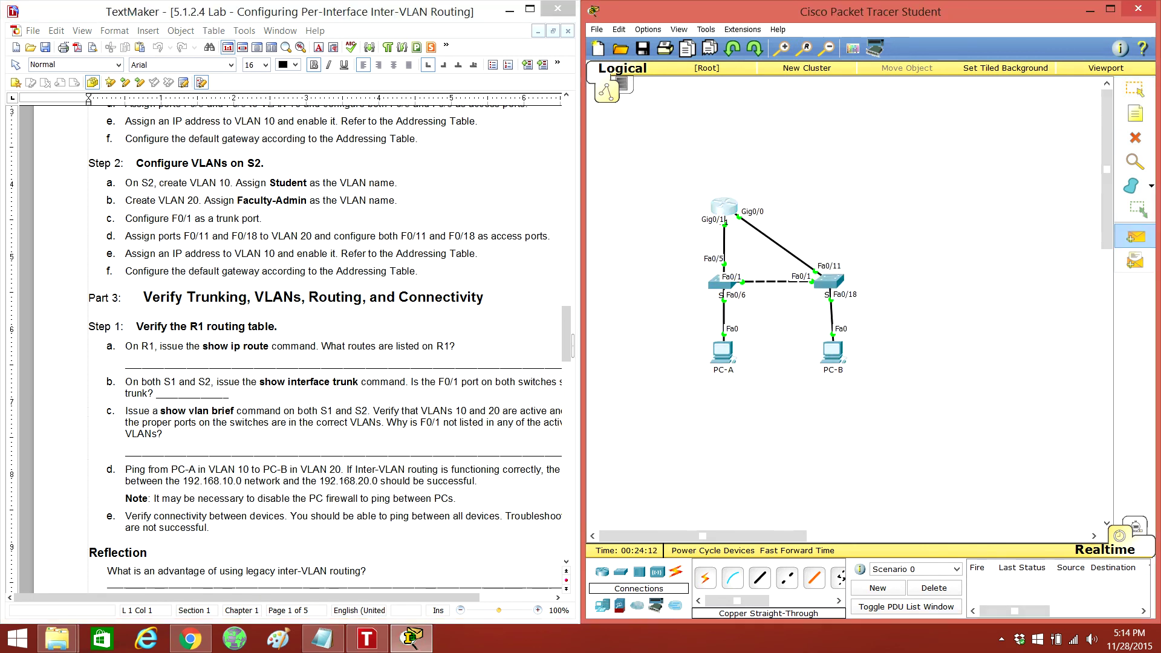
{"action": "left_click", "coordinate": [723, 352]}
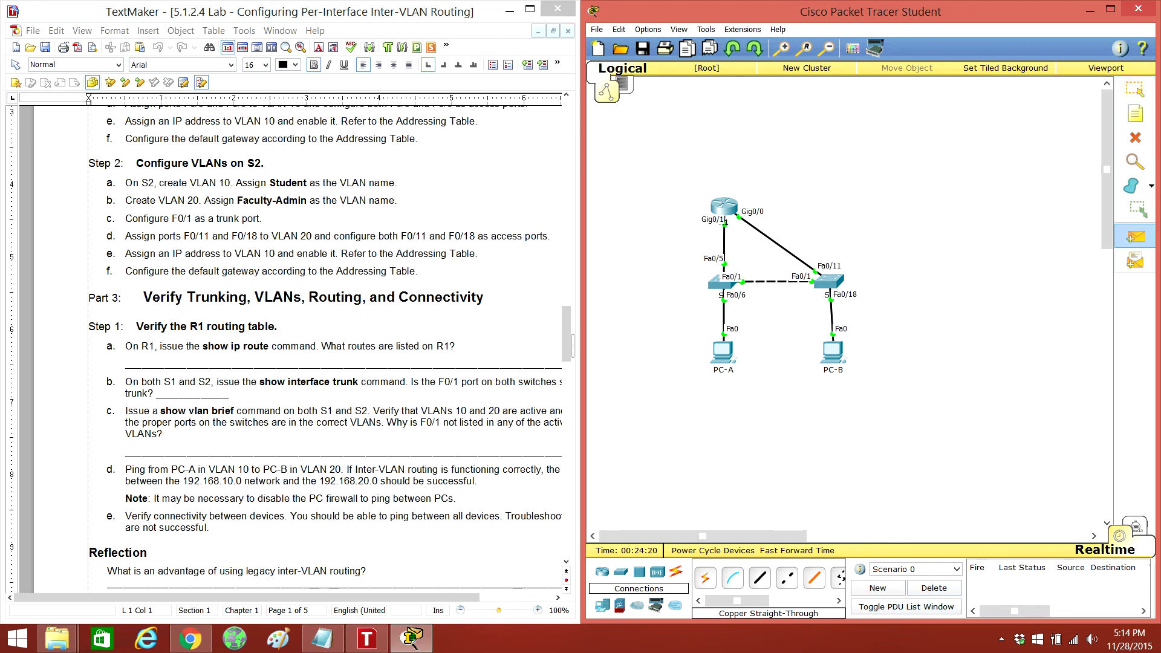
Send two more test packets from R1 to PC-B, then bring up R1's console
{"action": "left_click", "coordinate": [832, 345]}
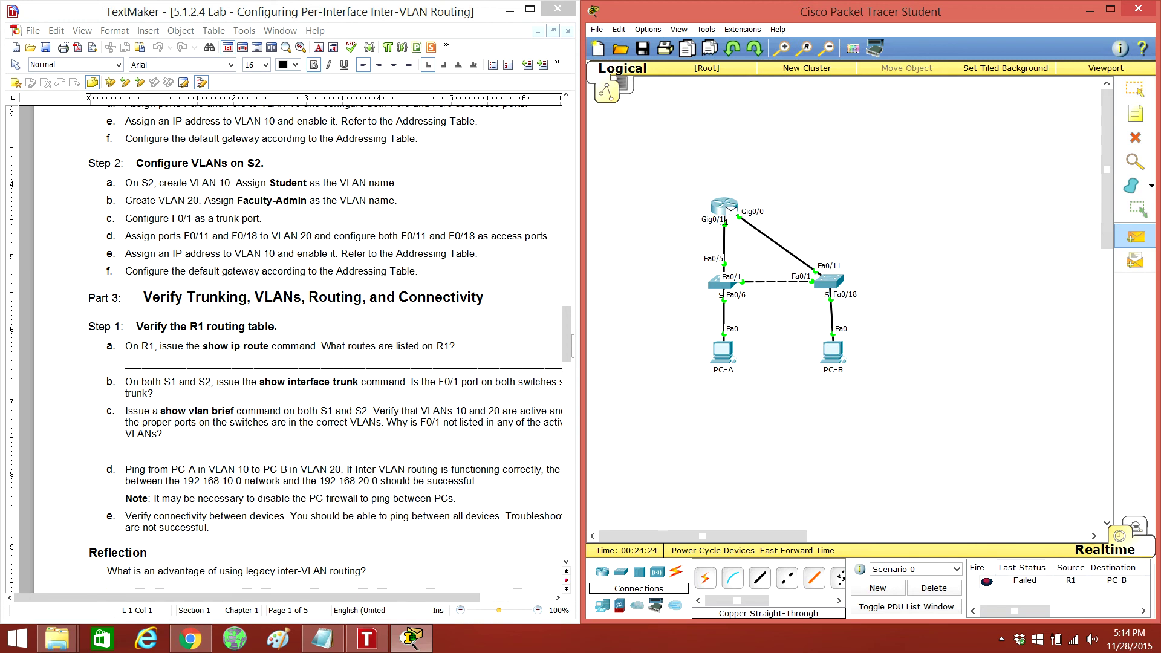
{"action": "left_click", "coordinate": [830, 340]}
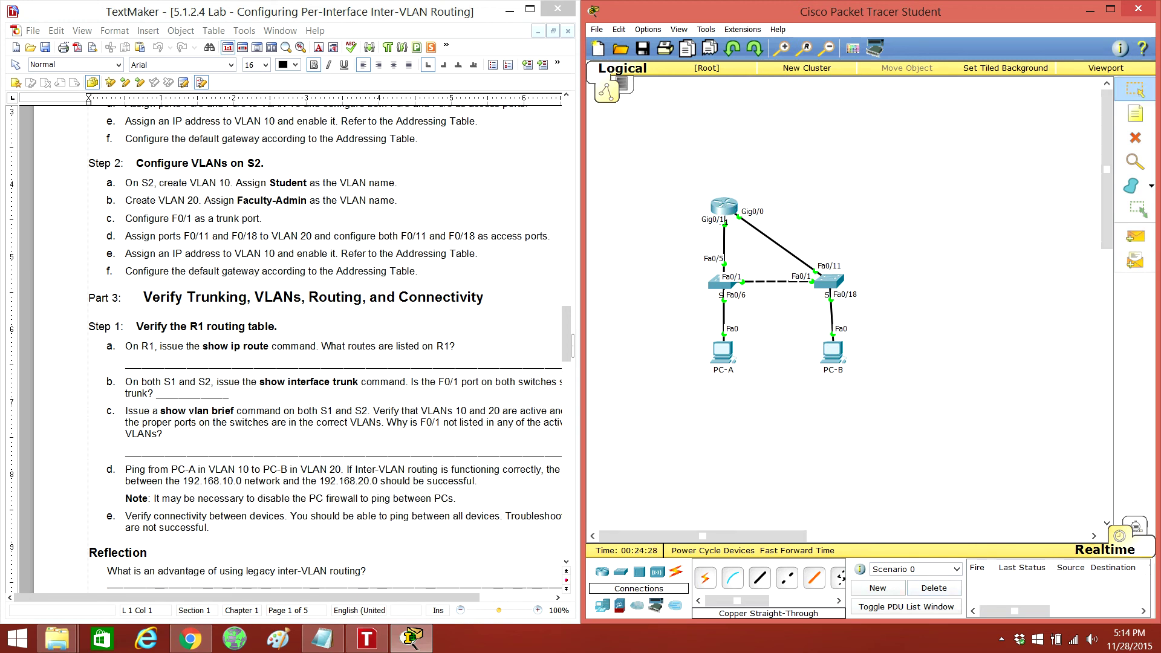
{"action": "left_click", "coordinate": [723, 209]}
Run show ip route on R1, listing connected 192.168.10.0/24 (G0/1) and 192.168.20.0/24 (G0/0)
{"action": "left_click_drag", "start_coordinate": [586, 174], "coordinate": [871, 151]}
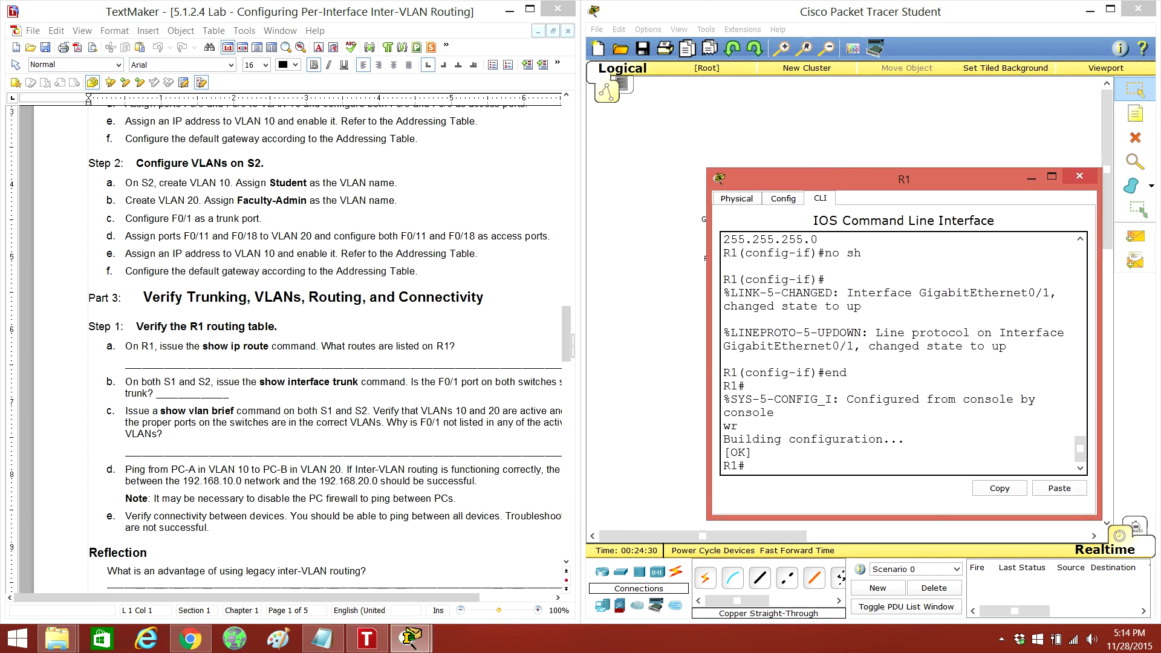
{"action": "type", "text": "config t"}
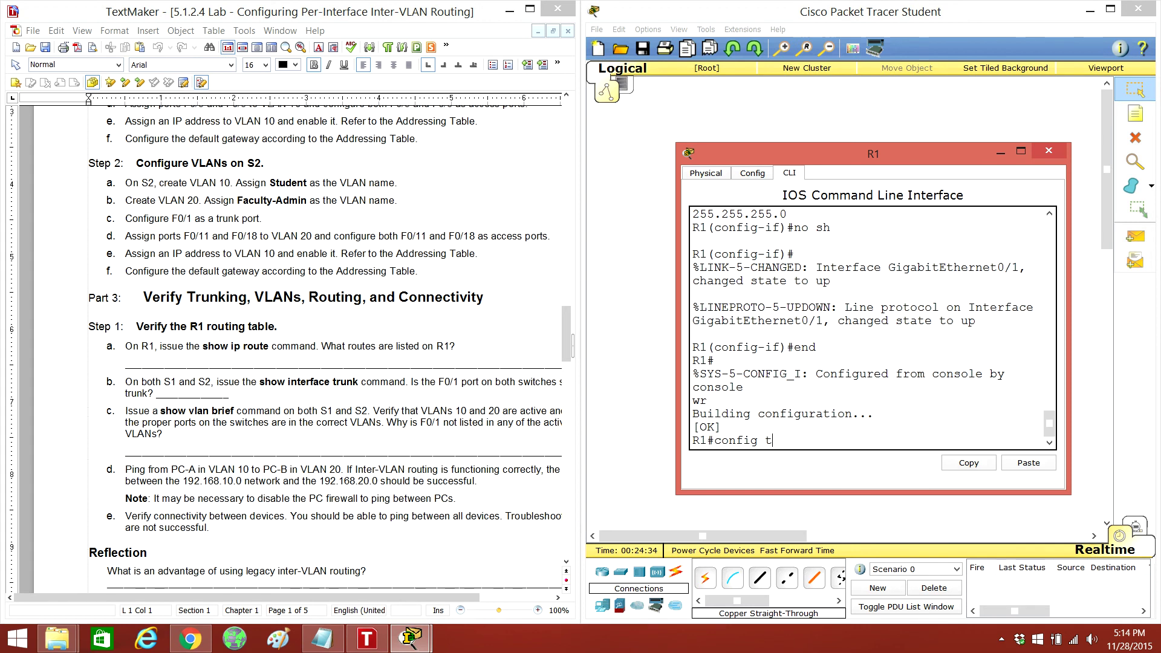
{"action": "key", "text": "Return"}
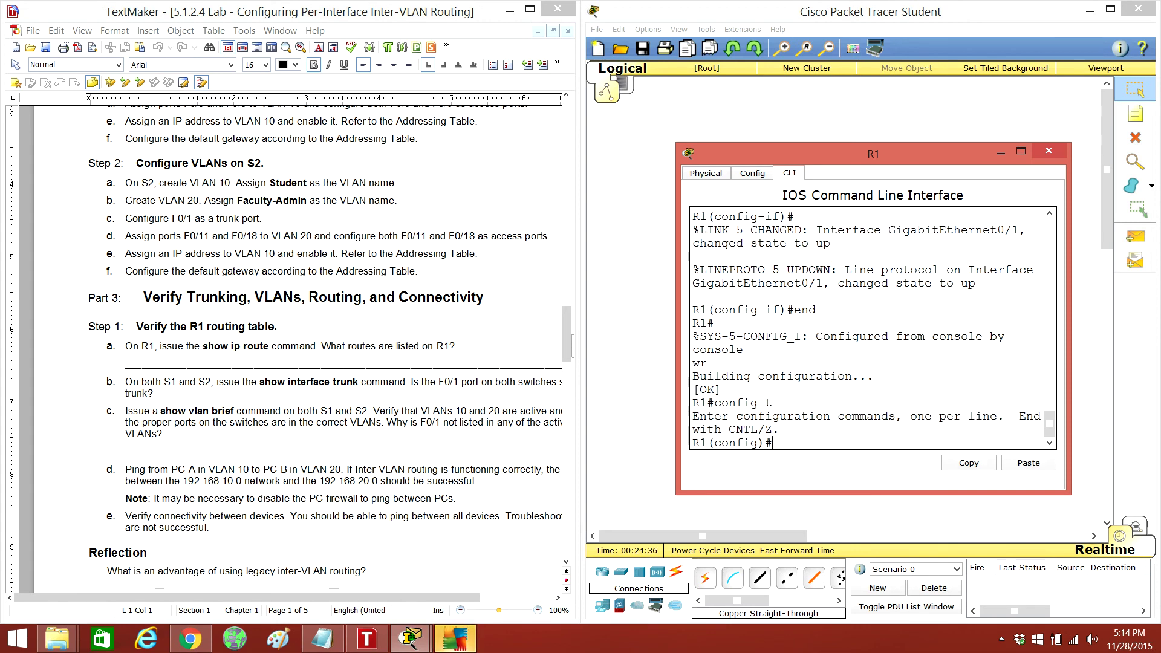
{"action": "type", "text": "end"}
{"action": "key", "text": "Return"}
{"action": "type", "text": "show"}
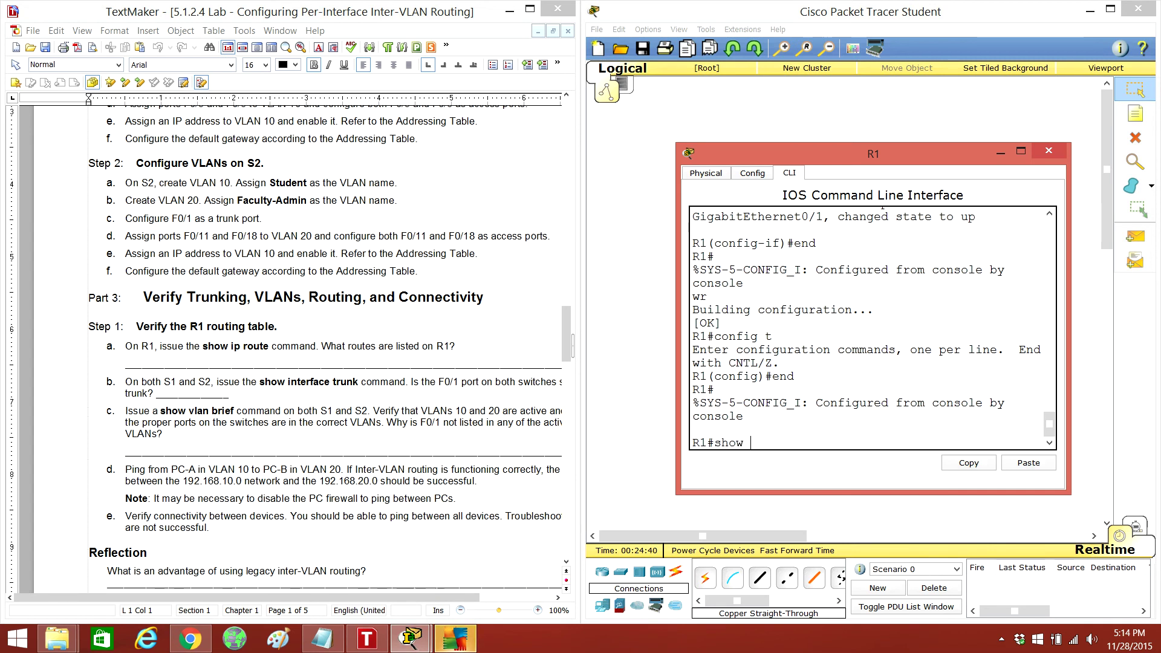
{"action": "type", "text": " ip route"}
{"action": "key", "text": "Return"}
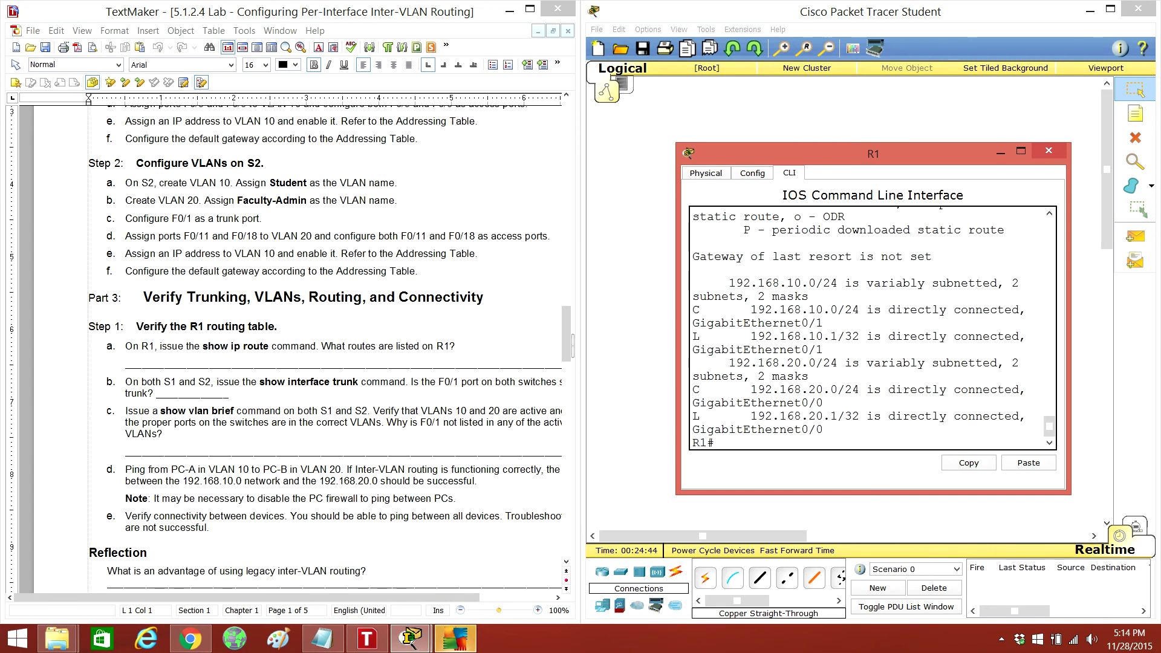
{"action": "left_click", "coordinate": [1021, 151]}
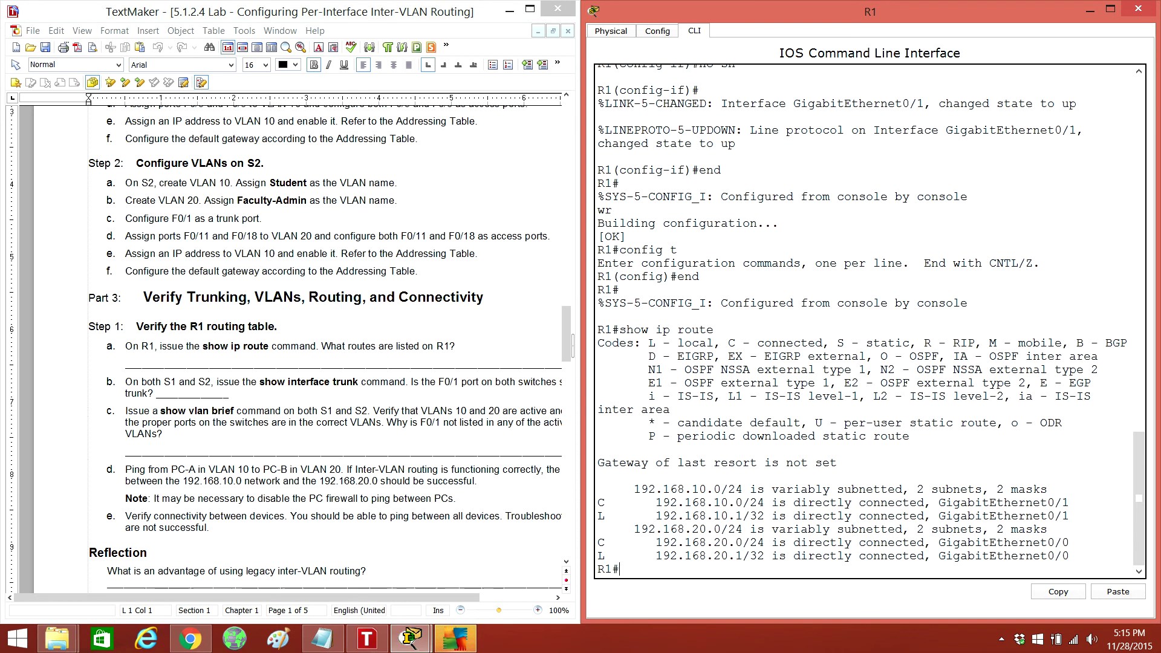
Copy R1's six route lines from the CLI and paste them under step a
{"action": "left_click_drag", "start_coordinate": [634, 489], "coordinate": [1071, 557]}
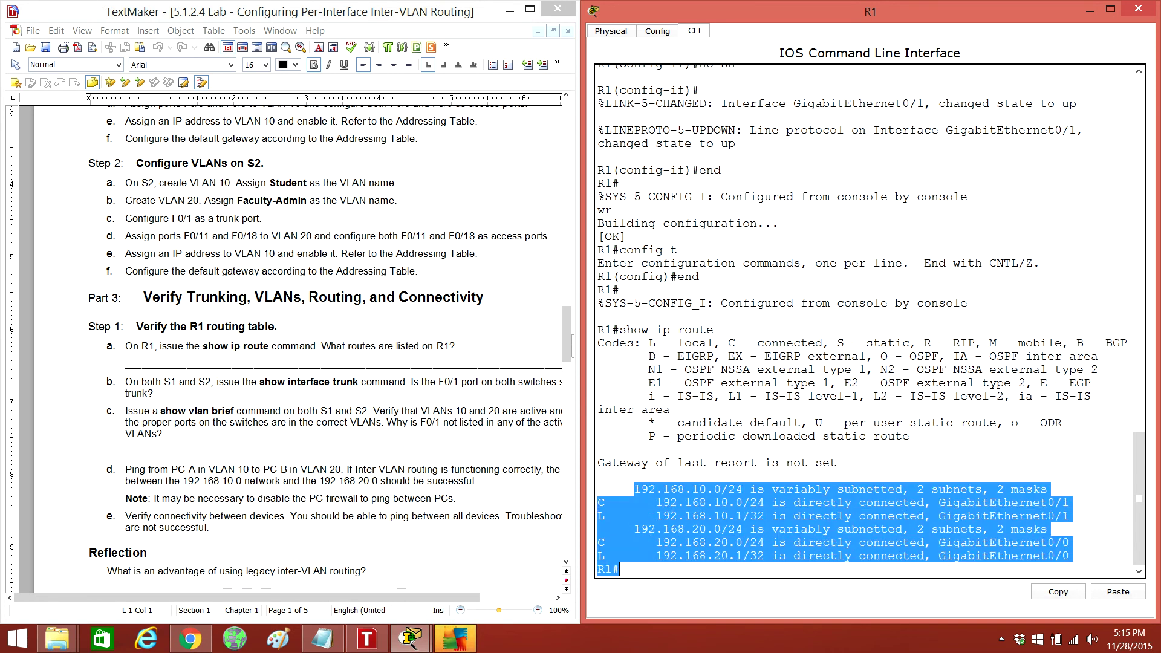
{"action": "right_click", "coordinate": [933, 543]}
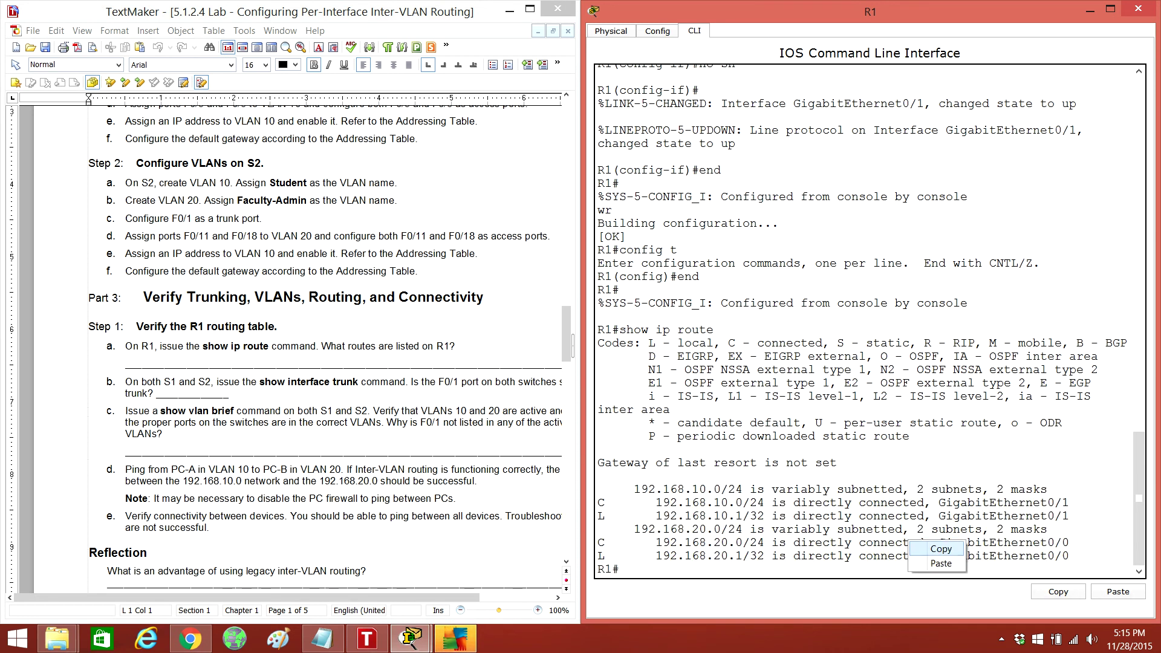
{"action": "left_click", "coordinate": [943, 550]}
{"action": "left_click", "coordinate": [127, 363]}
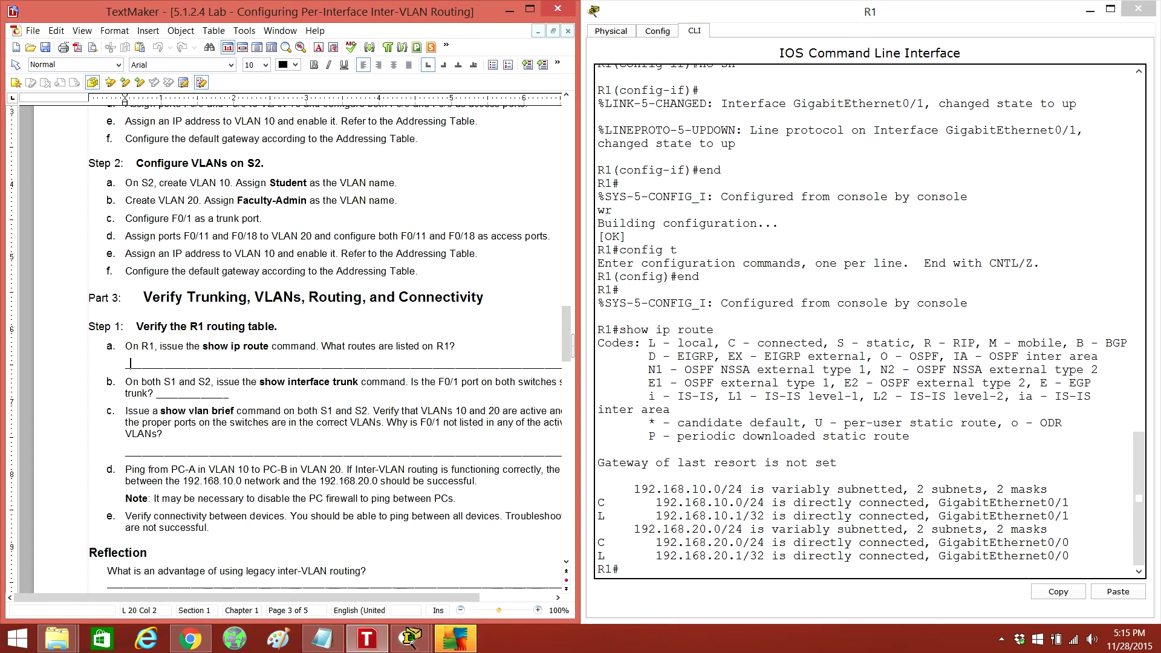
{"action": "mouse_move", "coordinate": [127, 364]}
{"action": "left_mouse_down"}
{"action": "mouse_move", "coordinate": [488, 381]}
{"action": "mouse_move", "coordinate": [490, 363]}
{"action": "left_mouse_up"}
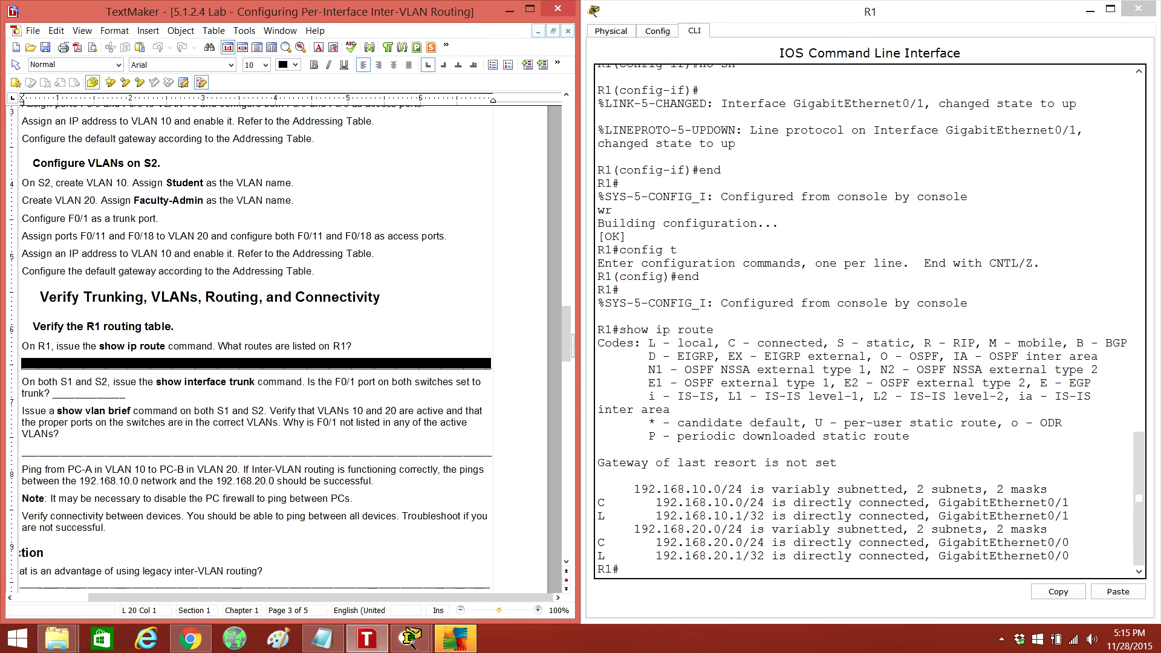
{"action": "key", "text": "ctrl+v"}
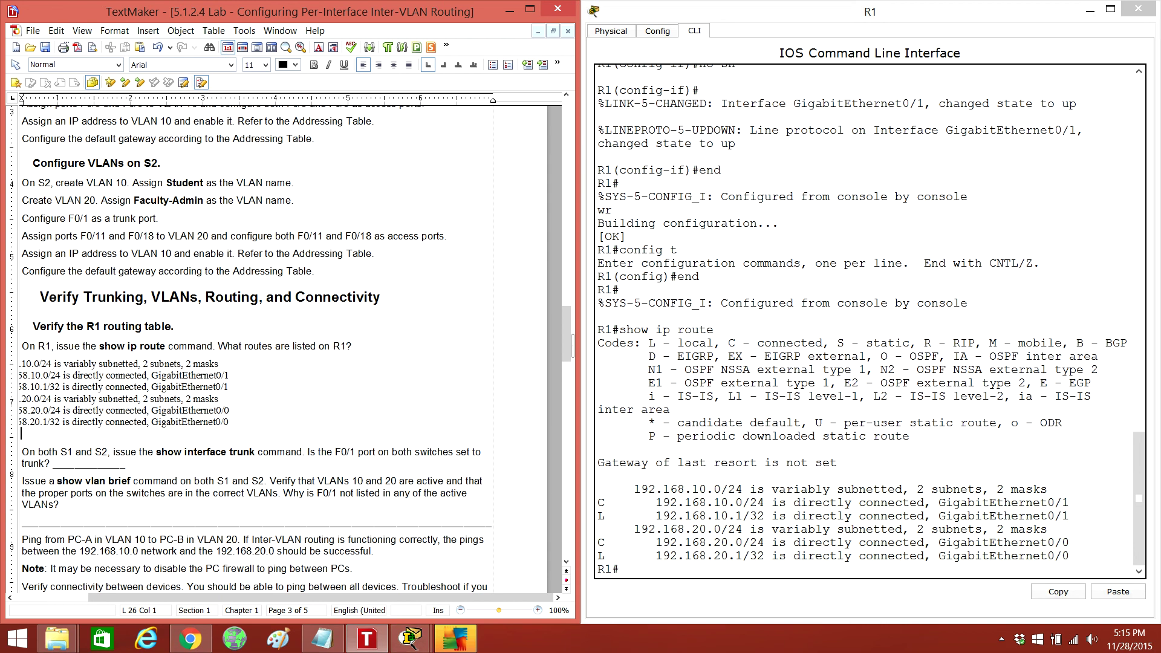
{"action": "scroll", "coordinate": [290, 363], "scroll_direction": "left", "scroll_amount": 3}
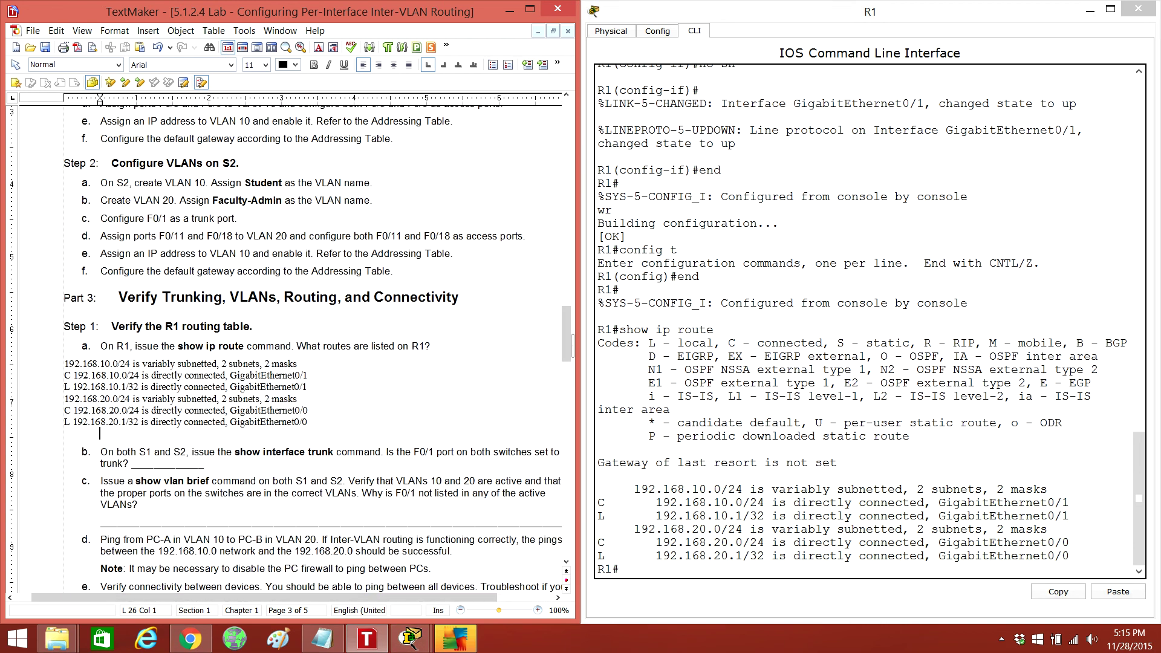
{"action": "scroll", "coordinate": [364, 364], "scroll_direction": "down", "scroll_amount": 4}
{"action": "scroll", "coordinate": [363, 363], "scroll_direction": "up", "scroll_amount": 1}
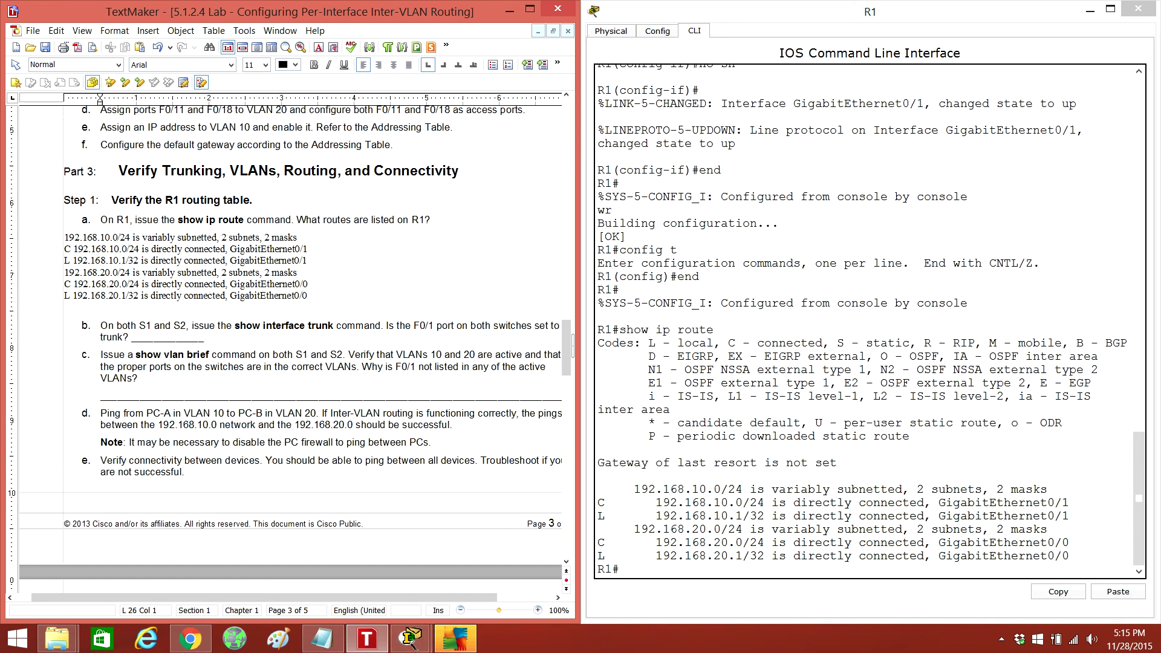
{"action": "scroll", "coordinate": [300, 363], "scroll_direction": "right", "scroll_amount": 2}
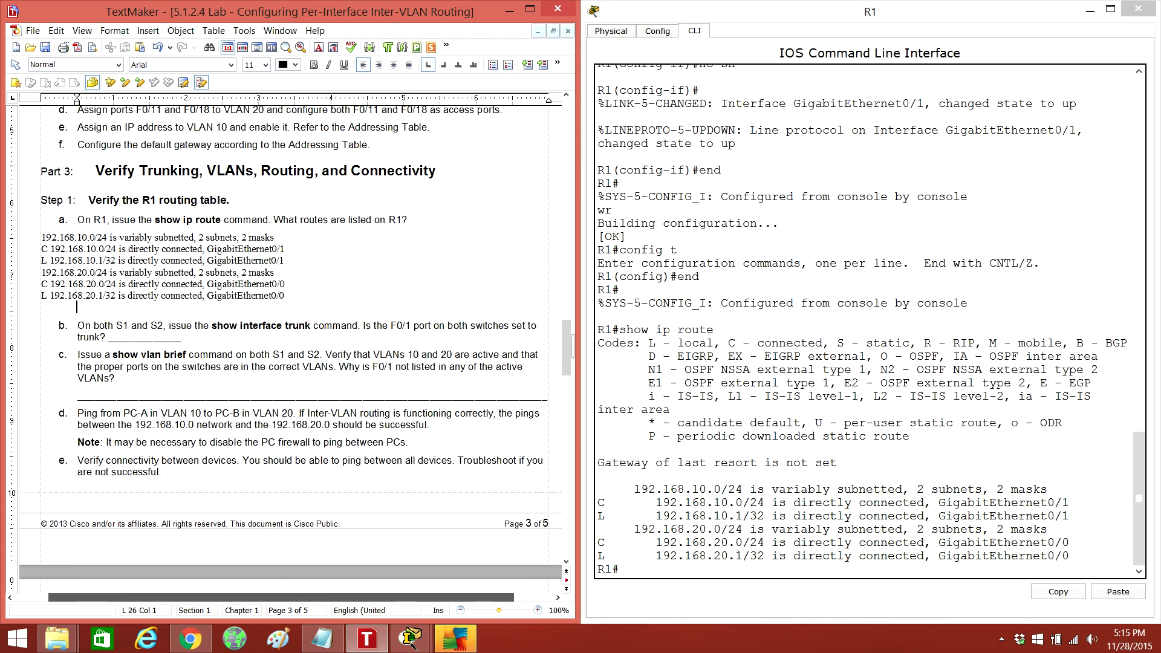
{"action": "scroll", "coordinate": [300, 363], "scroll_direction": "left", "scroll_amount": 1}
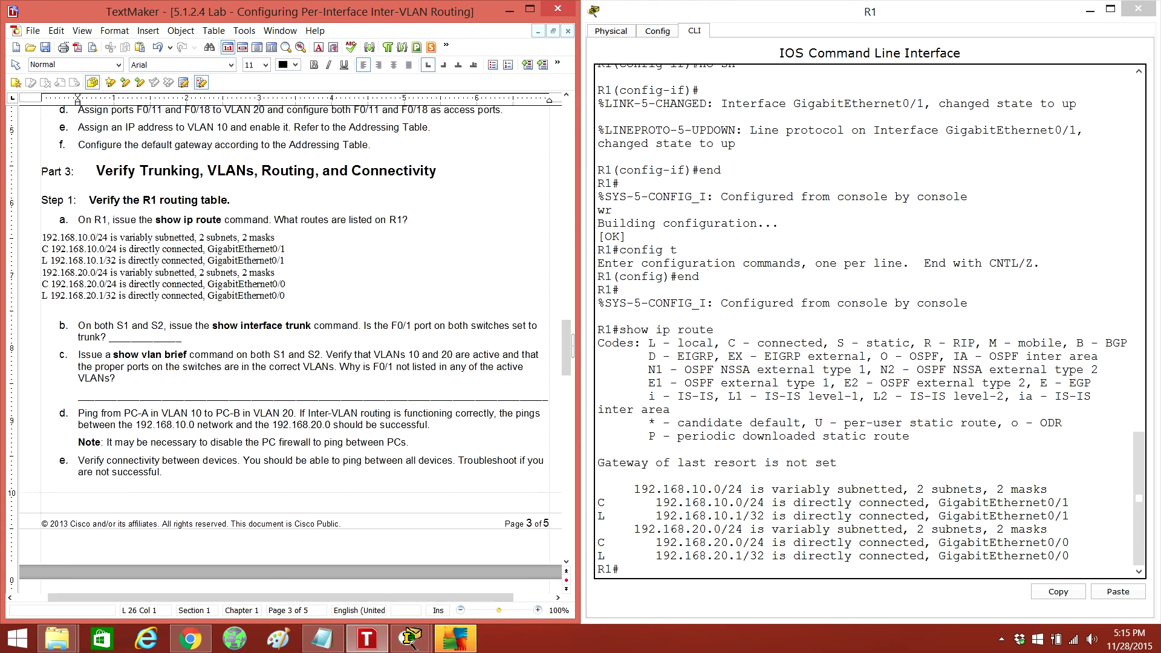
Open S1's console and run show int trunk, showing Fa0/1 trunking with 802.1q
{"action": "left_click", "coordinate": [1139, 10]}
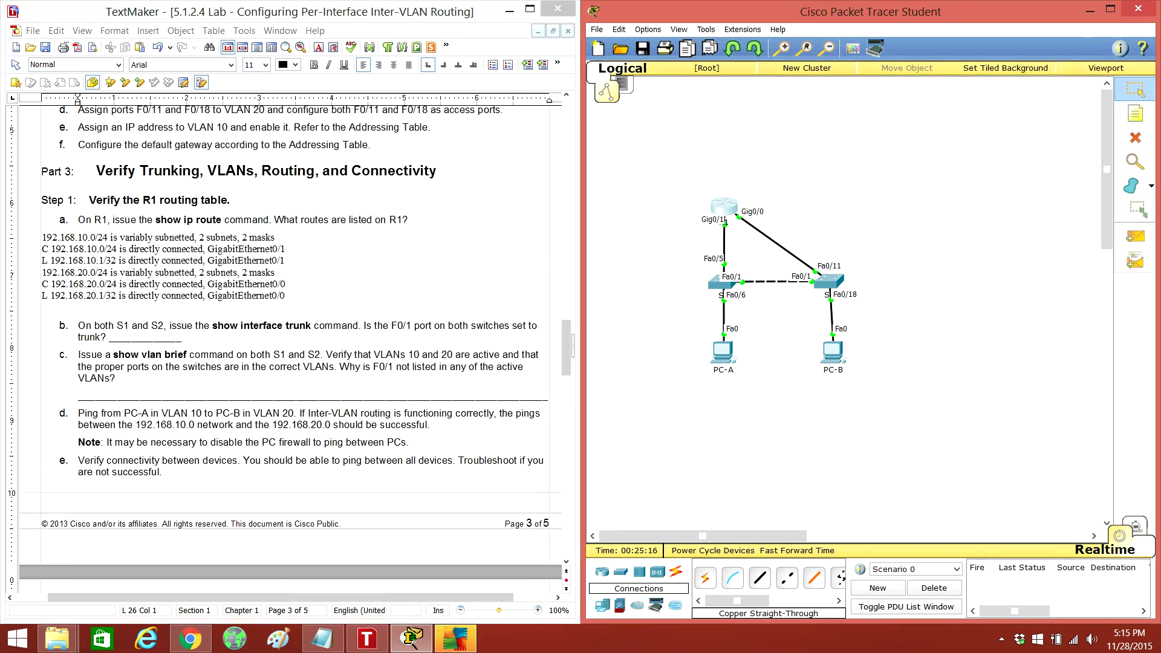
{"action": "left_click", "coordinate": [730, 279]}
{"action": "left_click_drag", "start_coordinate": [581, 163], "coordinate": [894, 142]}
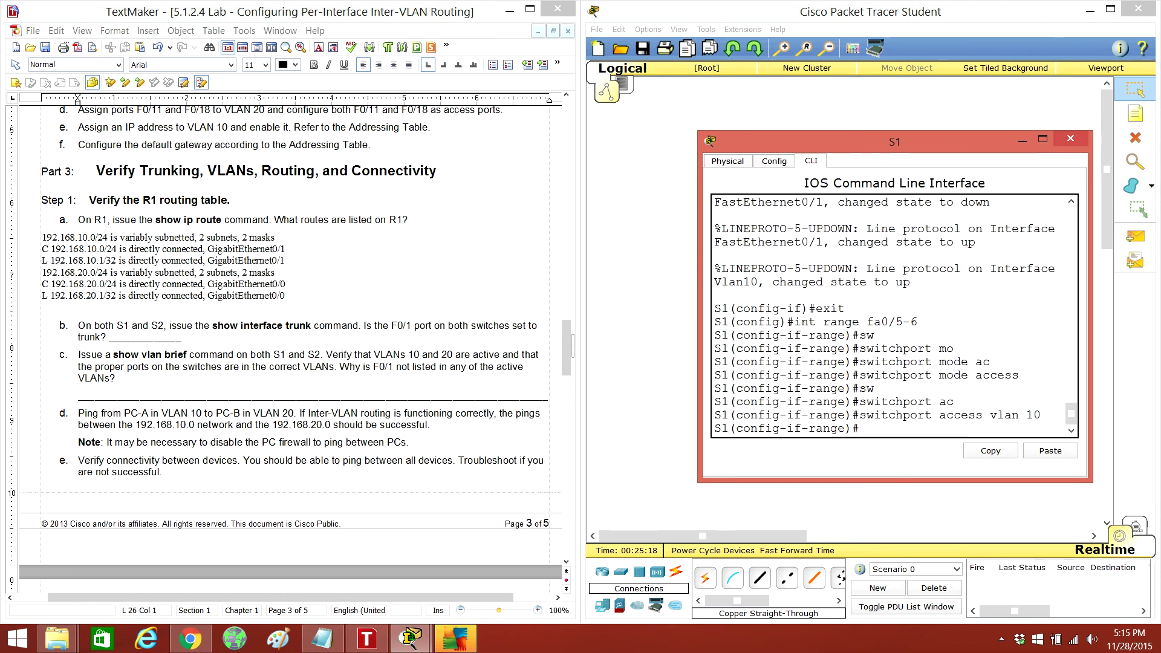
{"action": "type", "text": "end"}
{"action": "key", "text": "Return"}
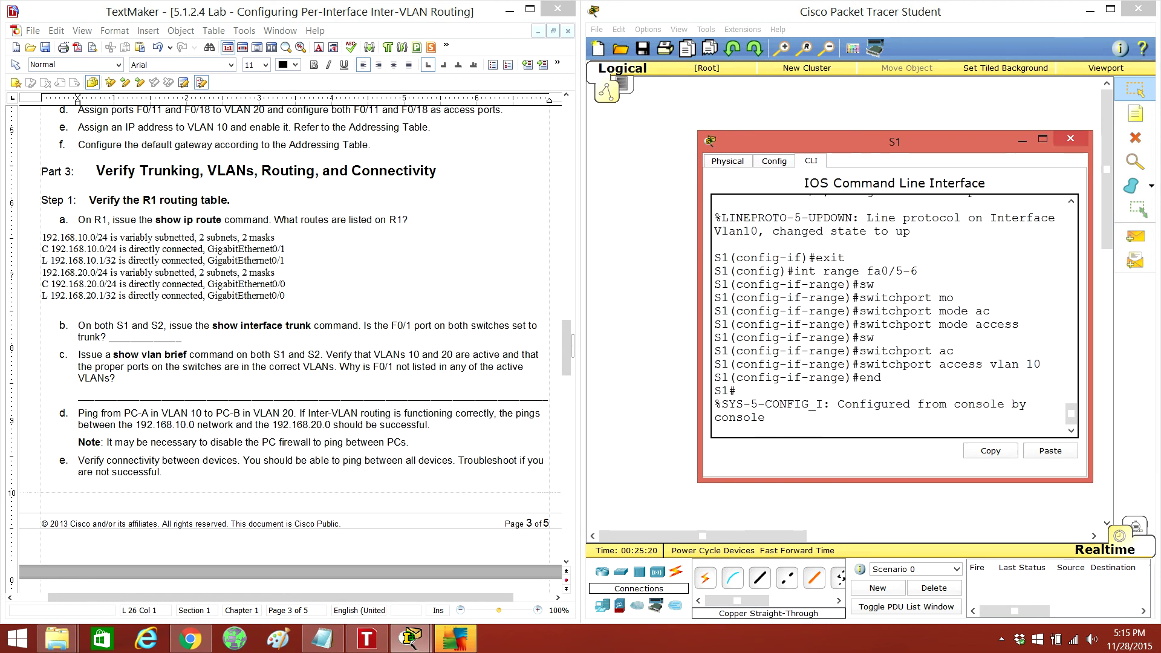
{"action": "type", "text": "show int "}
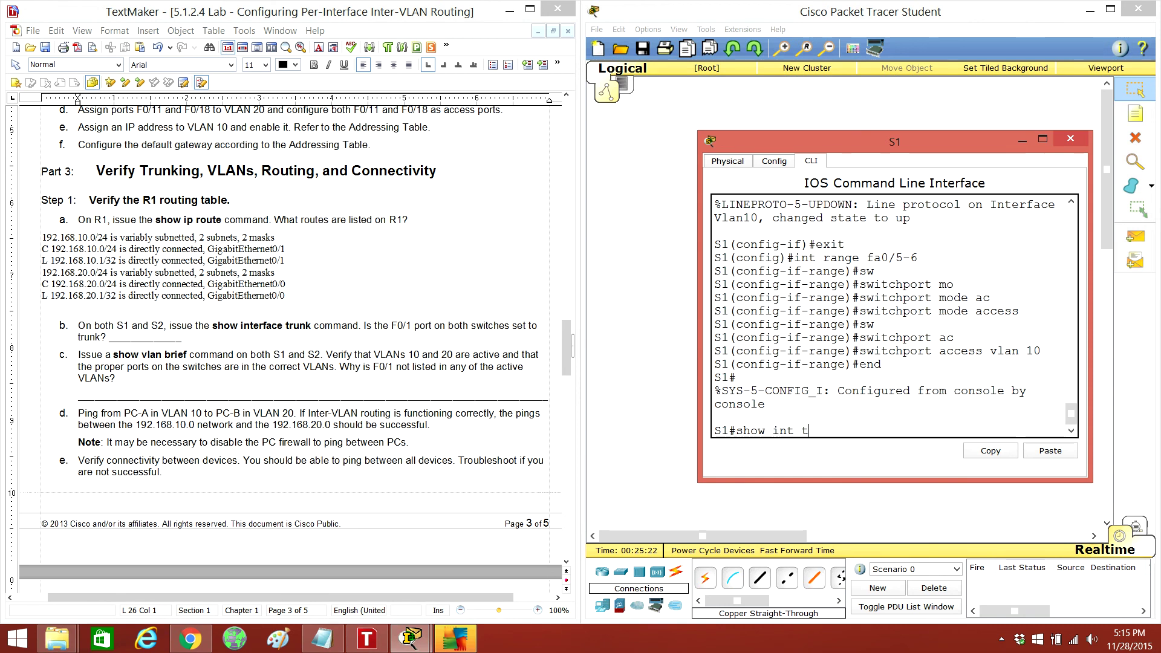
{"action": "type", "text": "trun'"}
{"action": "key", "text": "Return"}
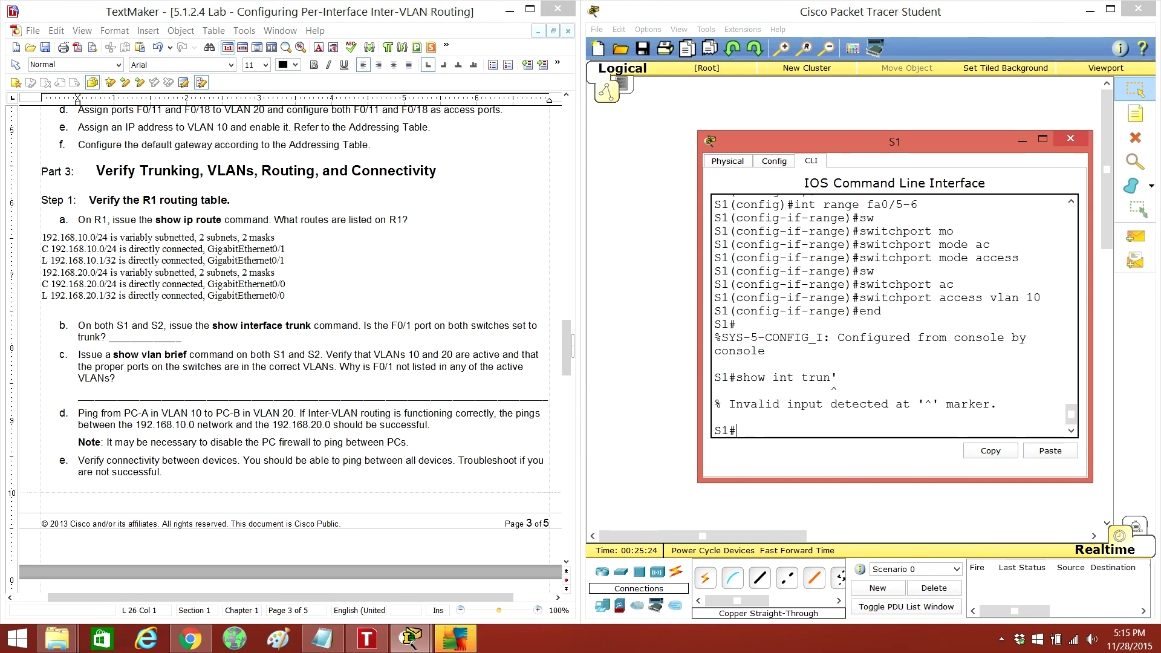
{"action": "type", "text": "show int trun"}
{"action": "key", "text": "Return"}
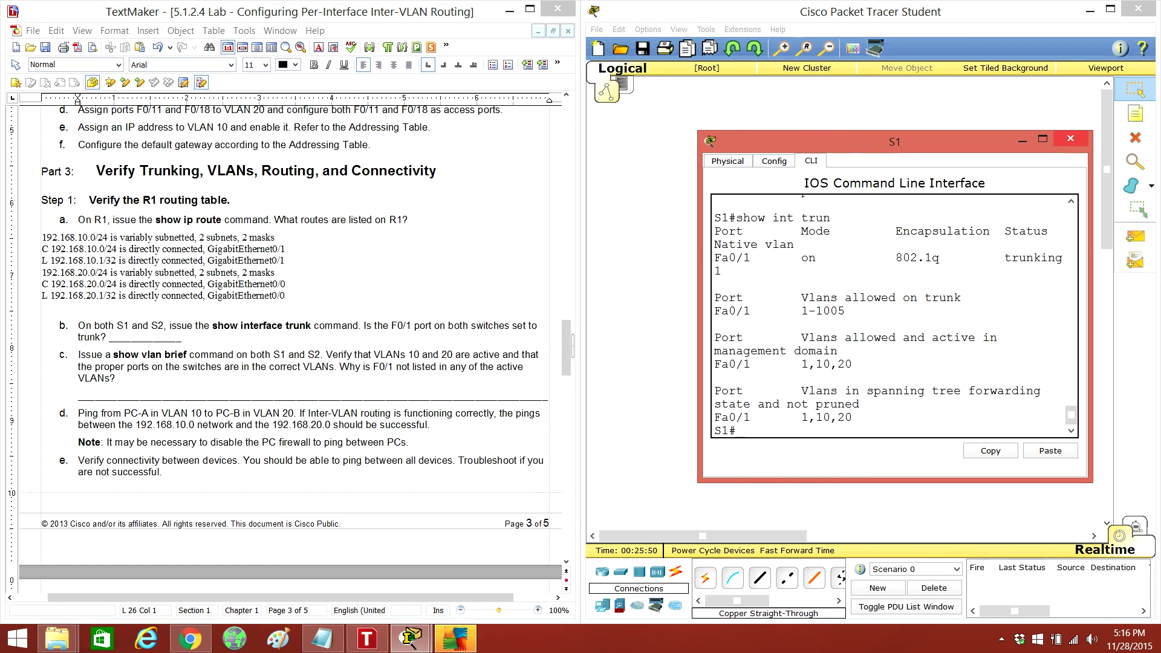
Enlarge S1's console and select the answer blank after the trunk question
{"action": "left_click", "coordinate": [1043, 138]}
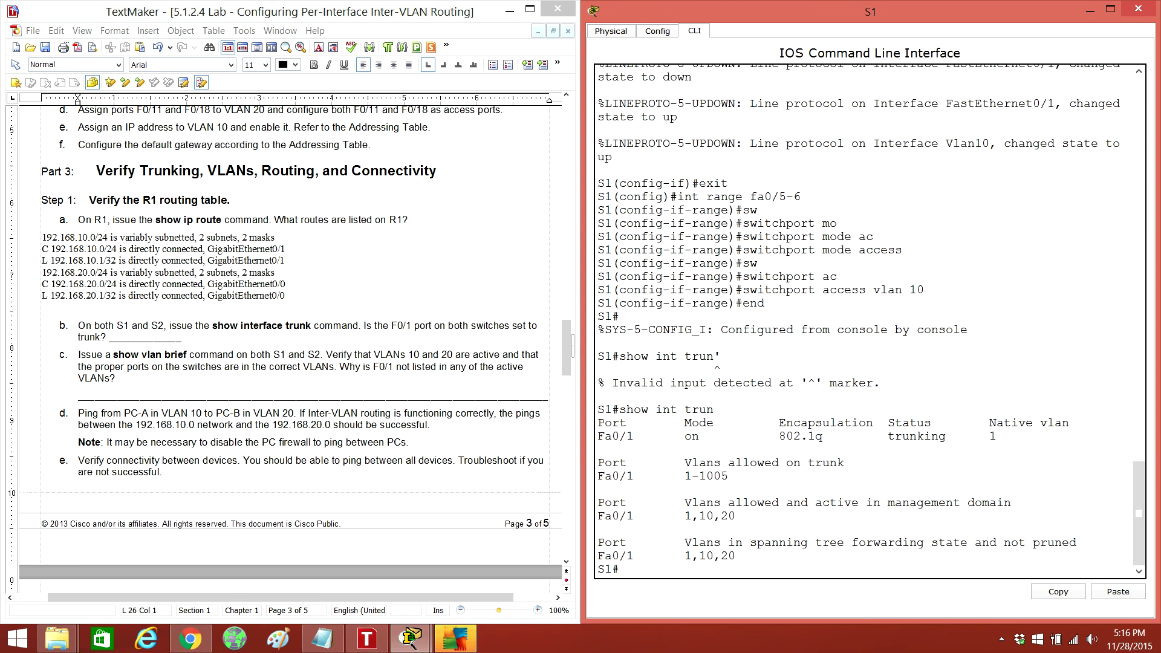
{"action": "left_click", "coordinate": [181, 337]}
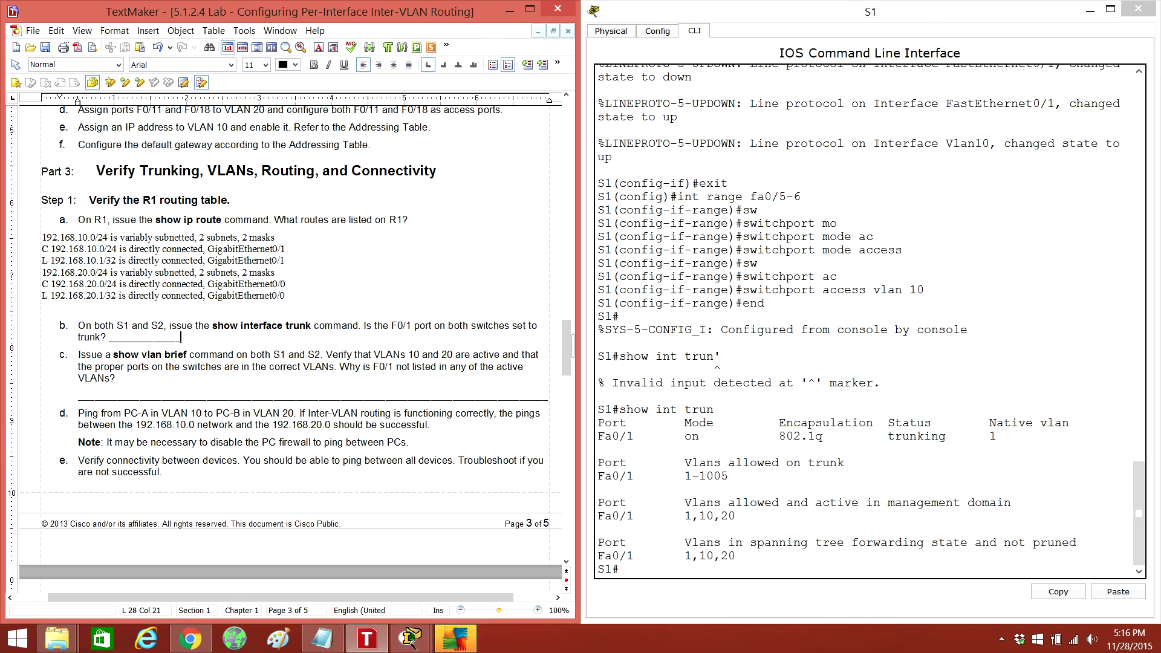
{"action": "key", "text": "shift+Left"}
{"action": "key", "text": "shift+Left"}
{"action": "key", "text": "shift+Left"}
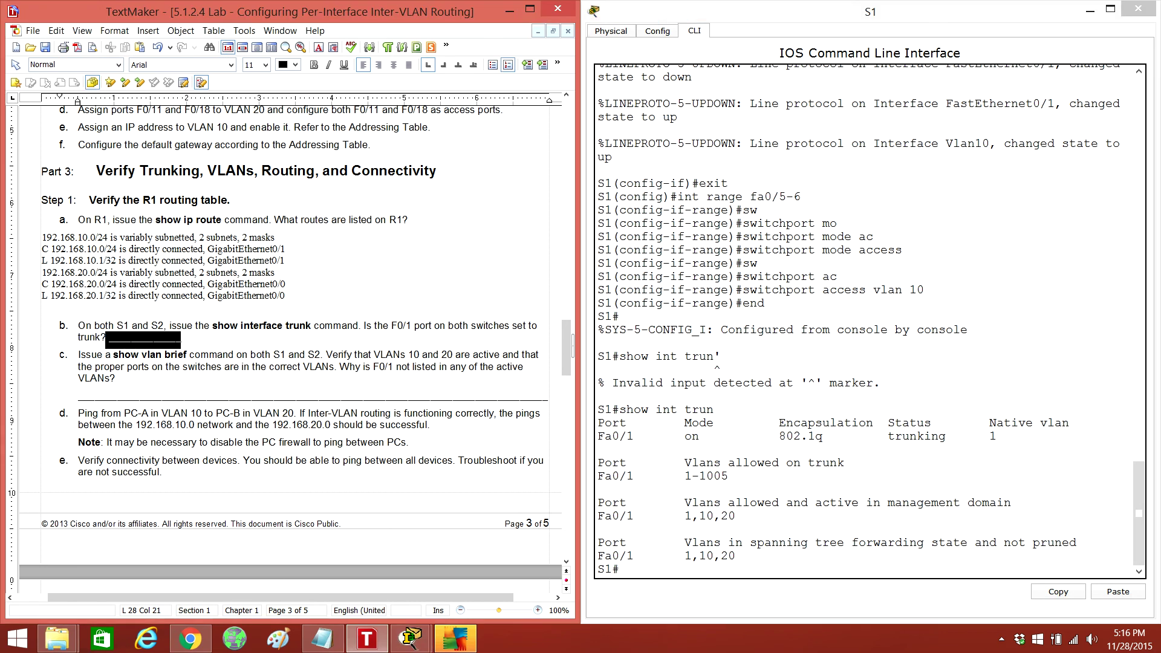
{"action": "type", "text": "yes"}
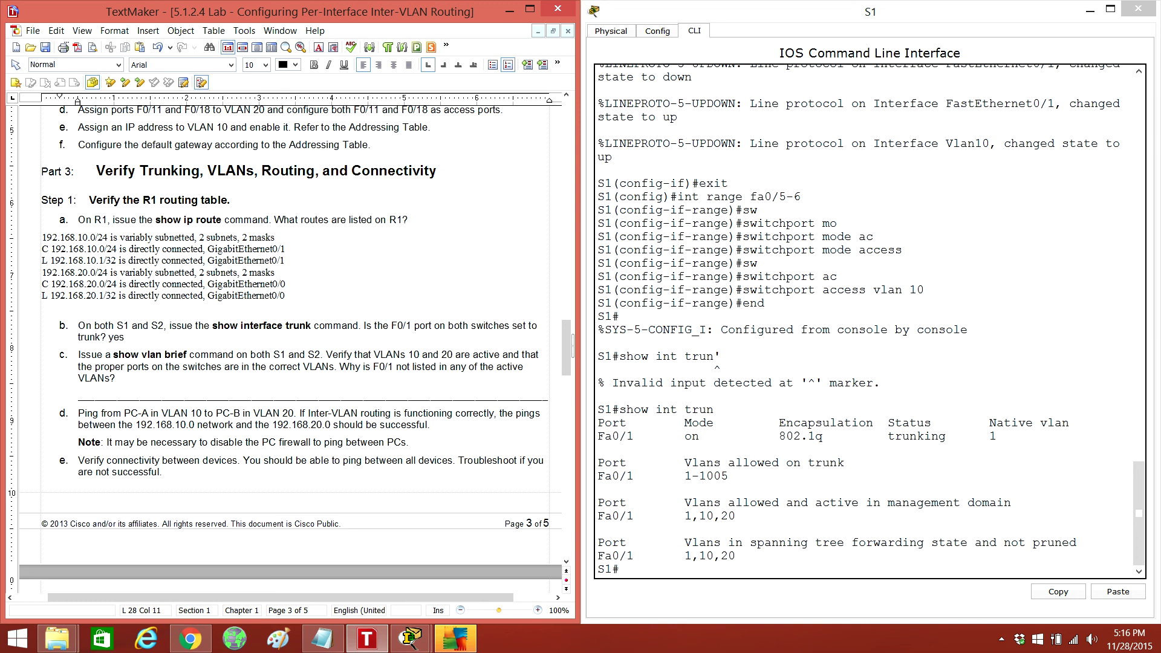
{"action": "scroll", "coordinate": [291, 345], "scroll_direction": "down", "scroll_amount": 1}
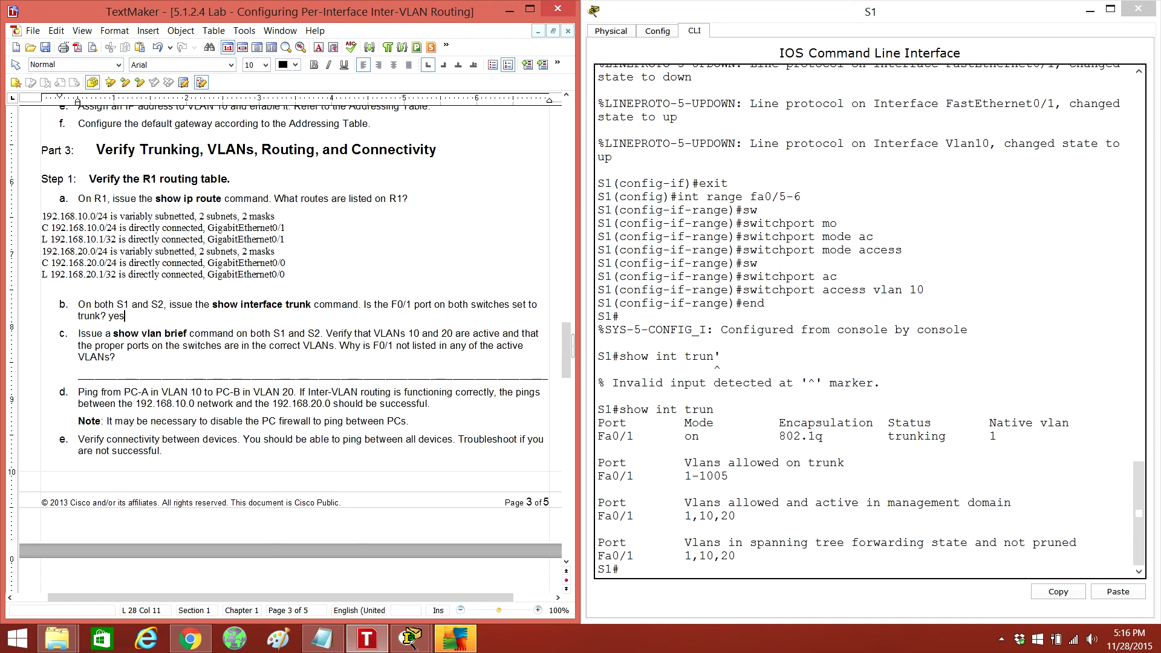
Run show vlan brief on S1, showing Student on Fa0/5–6 and F0/1 absent
{"action": "key", "text": "alt+Tab"}
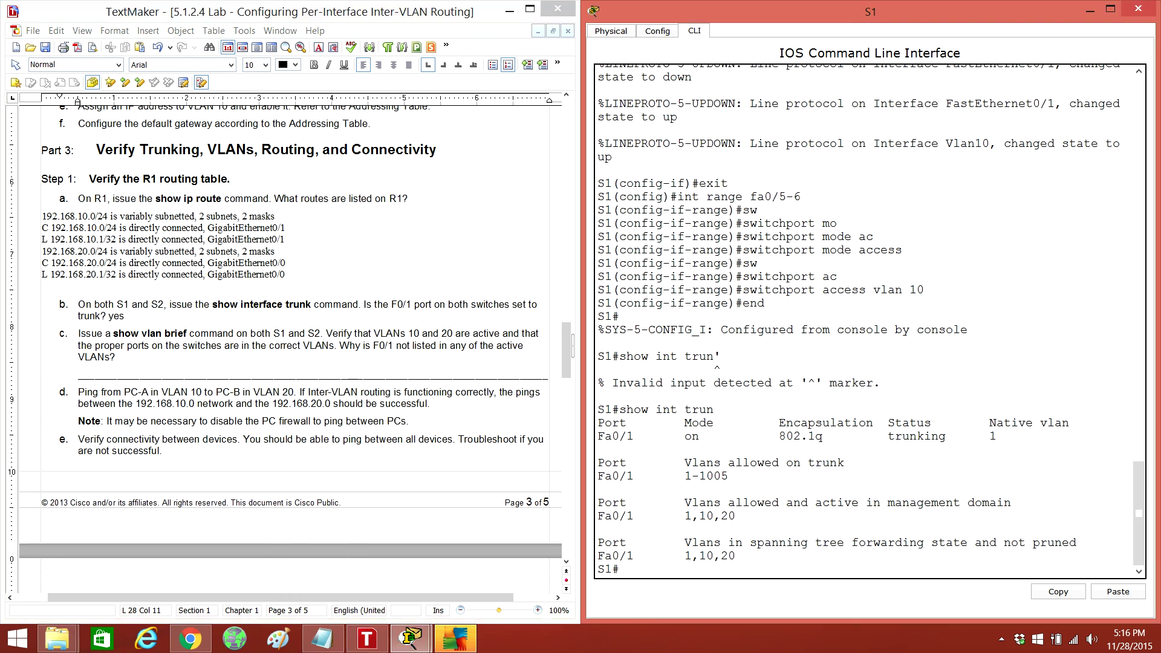
{"action": "type", "text": "shoiw"}
{"action": "key", "text": "BackSpace"}
{"action": "key", "text": "BackSpace"}
{"action": "type", "text": "w vlan"}
{"action": "type", "text": " bri"}
{"action": "key", "text": "Return"}
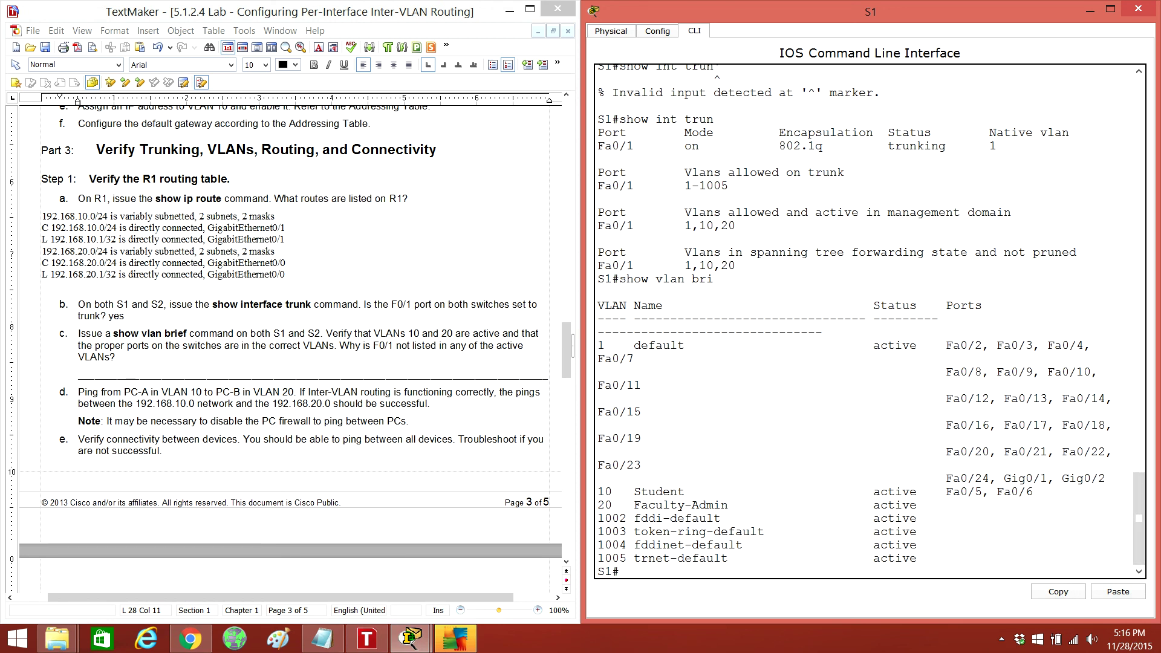
Write 'Because it is a Trunk.' under item c on an unlettered, twice-indented line
{"action": "left_click", "coordinate": [173, 373]}
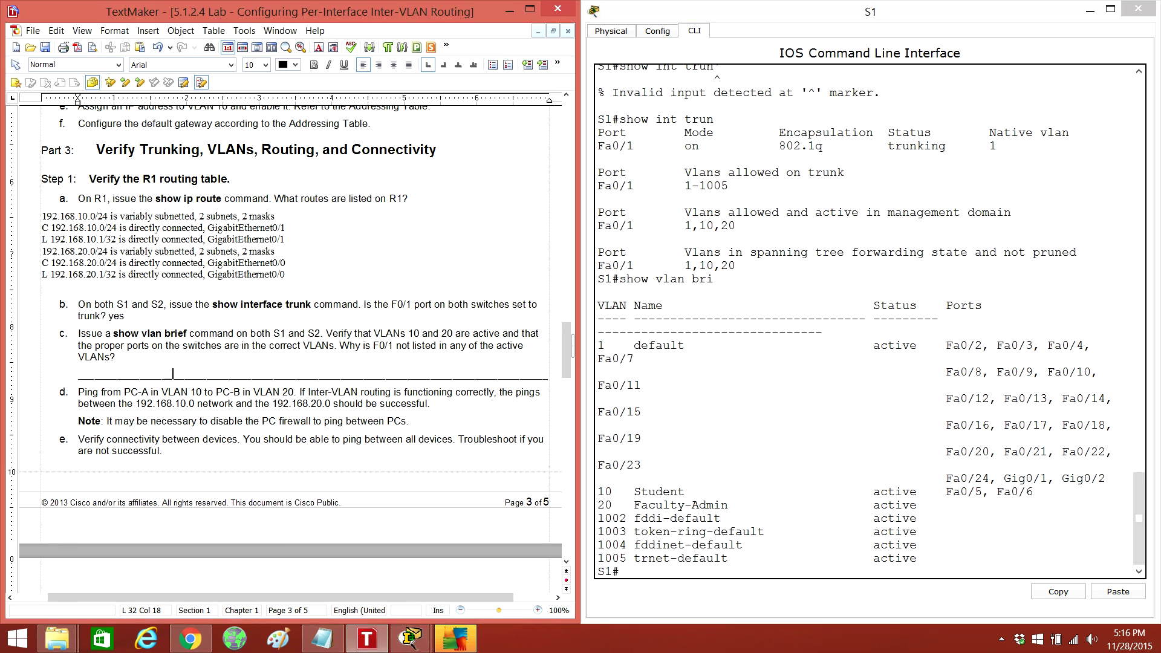
{"action": "triple_click", "coordinate": [172, 374]}
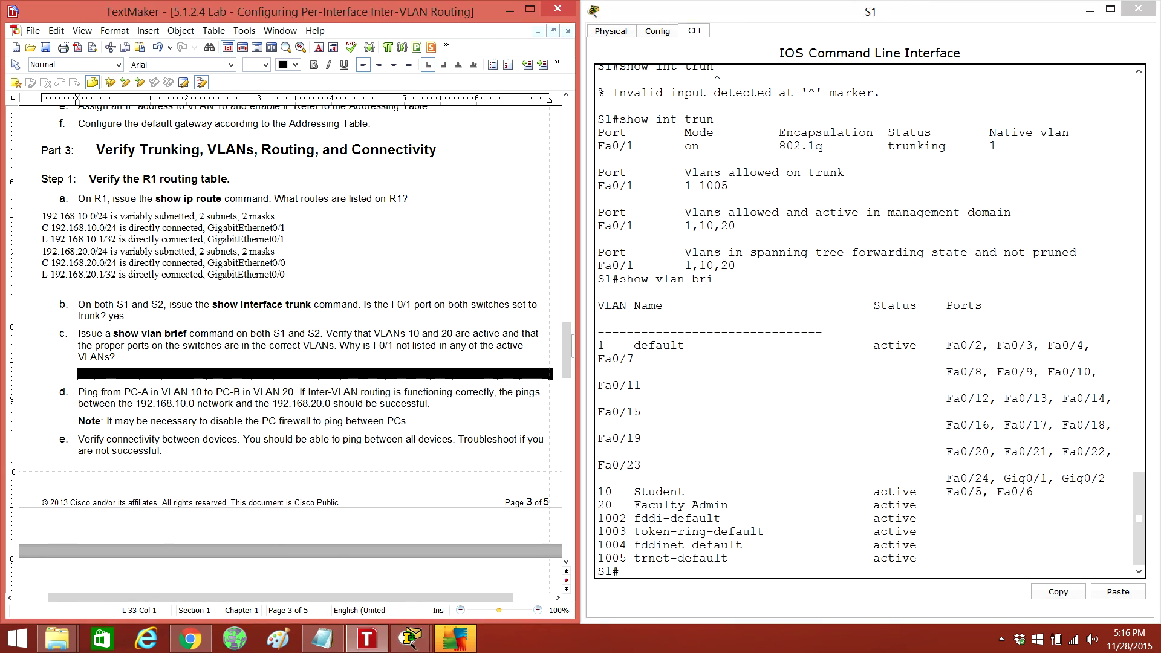
{"action": "type", "text": "Because "}
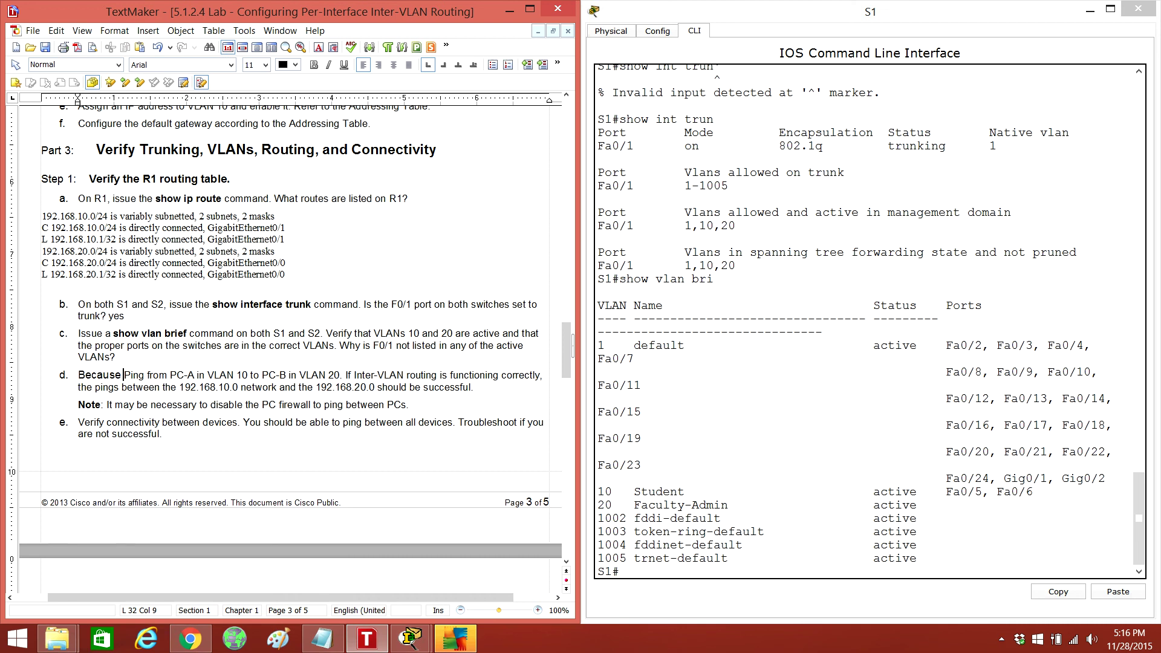
{"action": "type", "text": "it is a "}
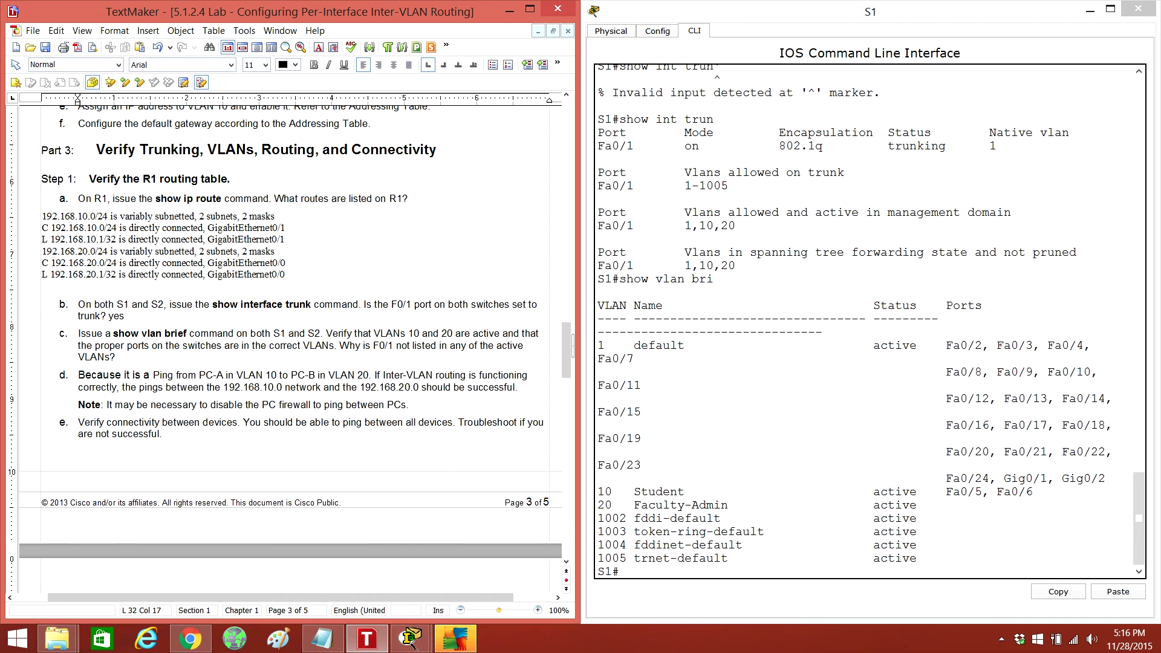
{"action": "type", "text": "Trunk"}
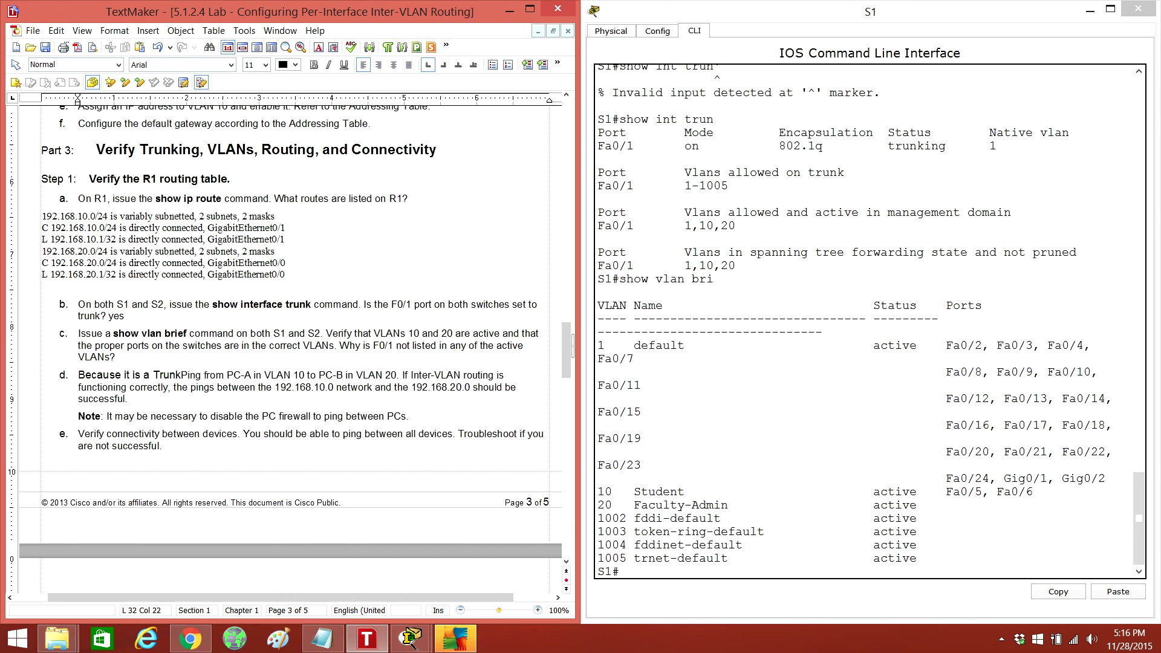
{"action": "type", "text": "."}
{"action": "key", "text": "Return"}
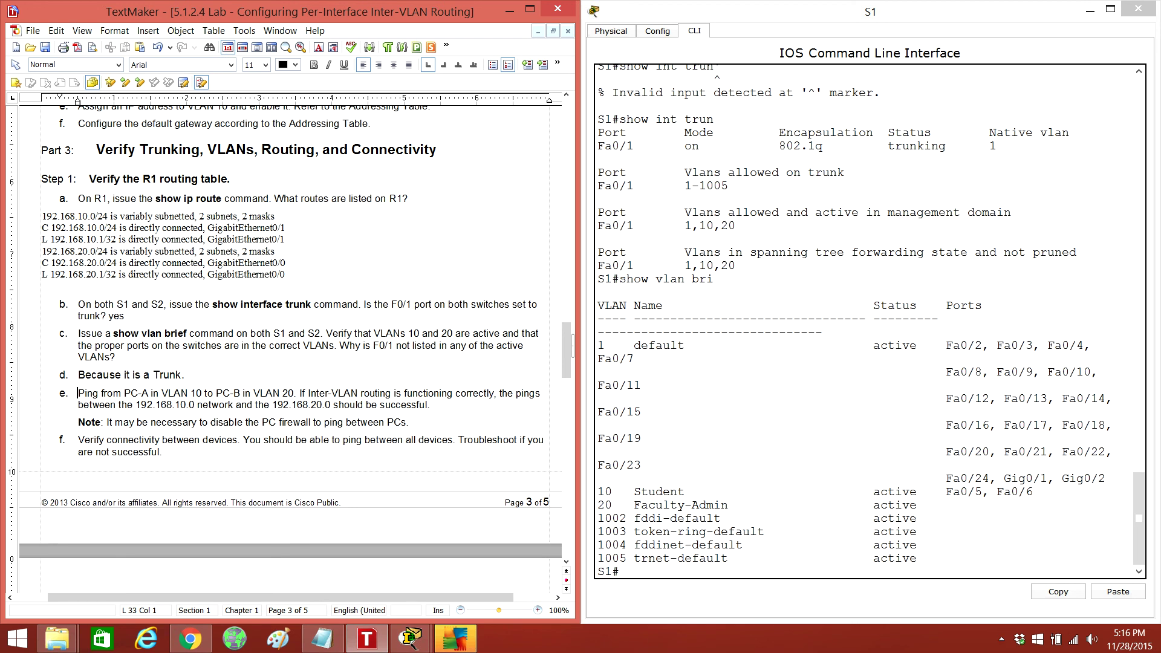
{"action": "key", "text": "BackSpace"}
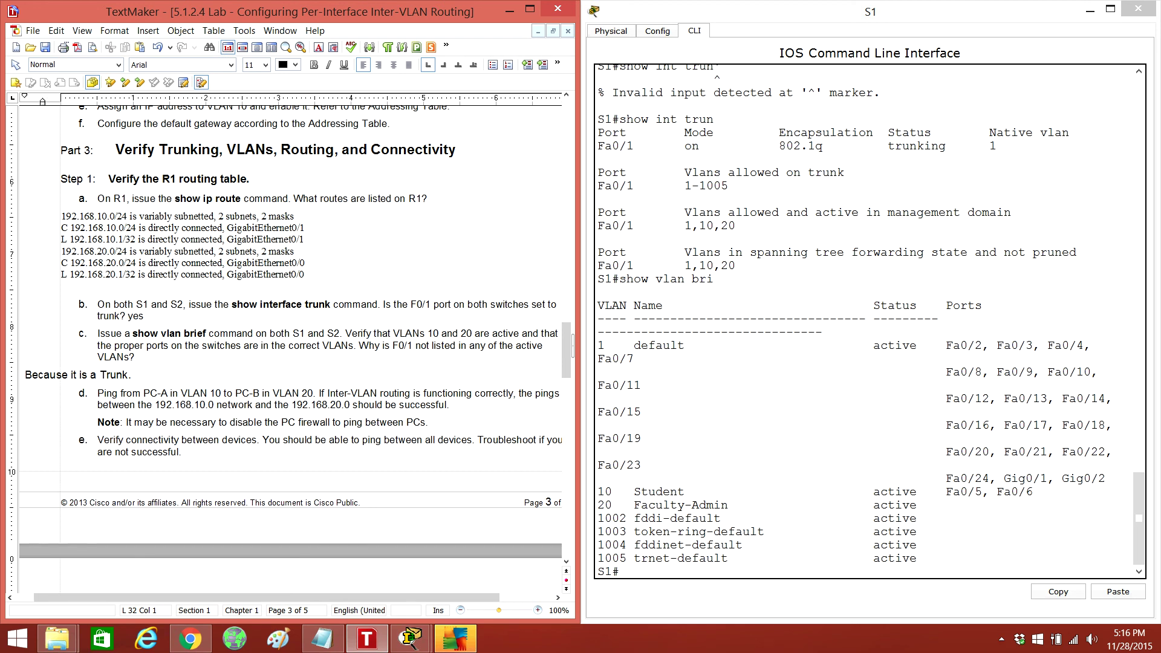
{"action": "key", "text": "Tab"}
{"action": "key", "text": "Tab"}
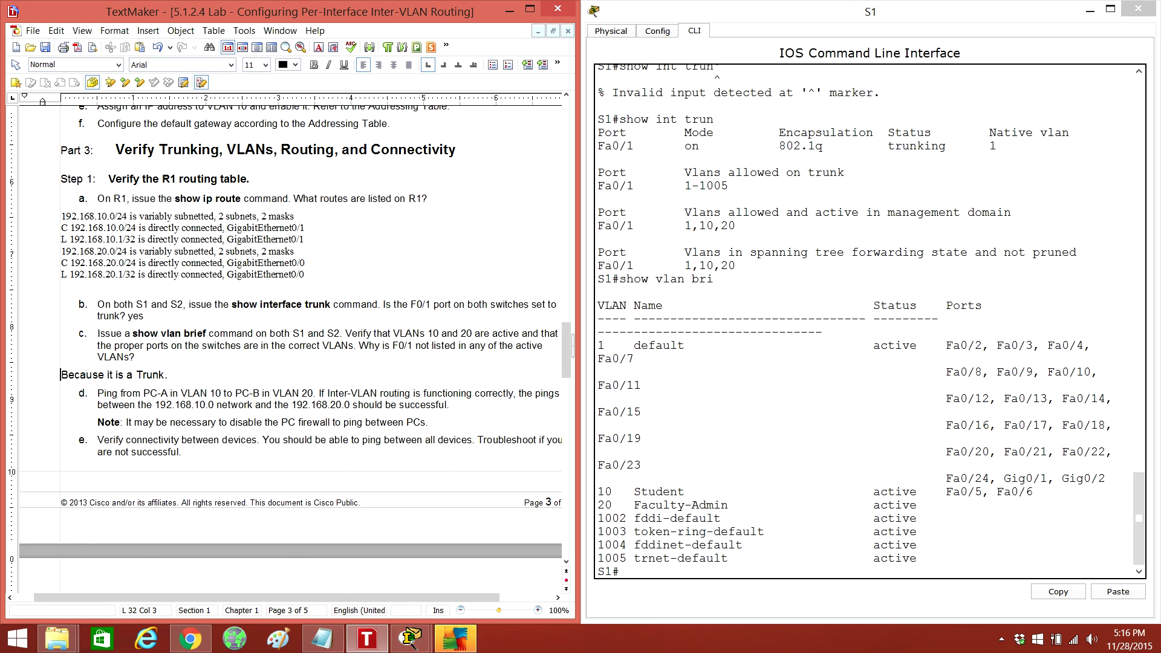
{"action": "key", "text": "Tab"}
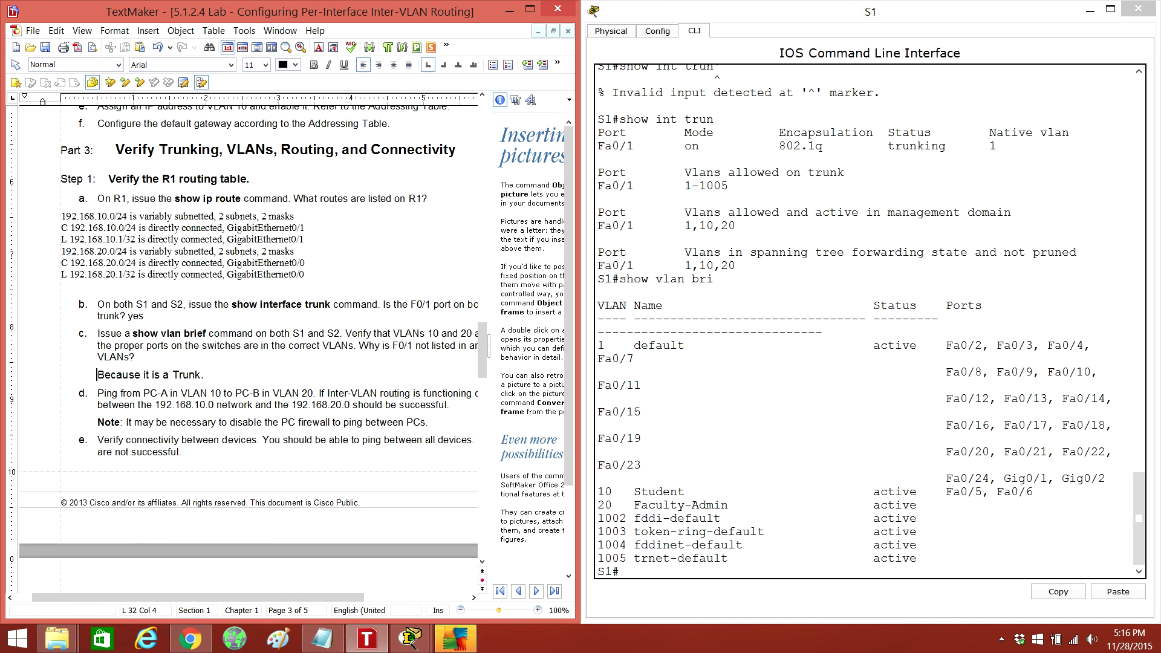
{"action": "mouse_move", "coordinate": [567, 349]}
{"action": "left_mouse_down"}
{"action": "mouse_move", "coordinate": [567, 386]}
{"action": "mouse_move", "coordinate": [567, 356]}
{"action": "left_mouse_up"}
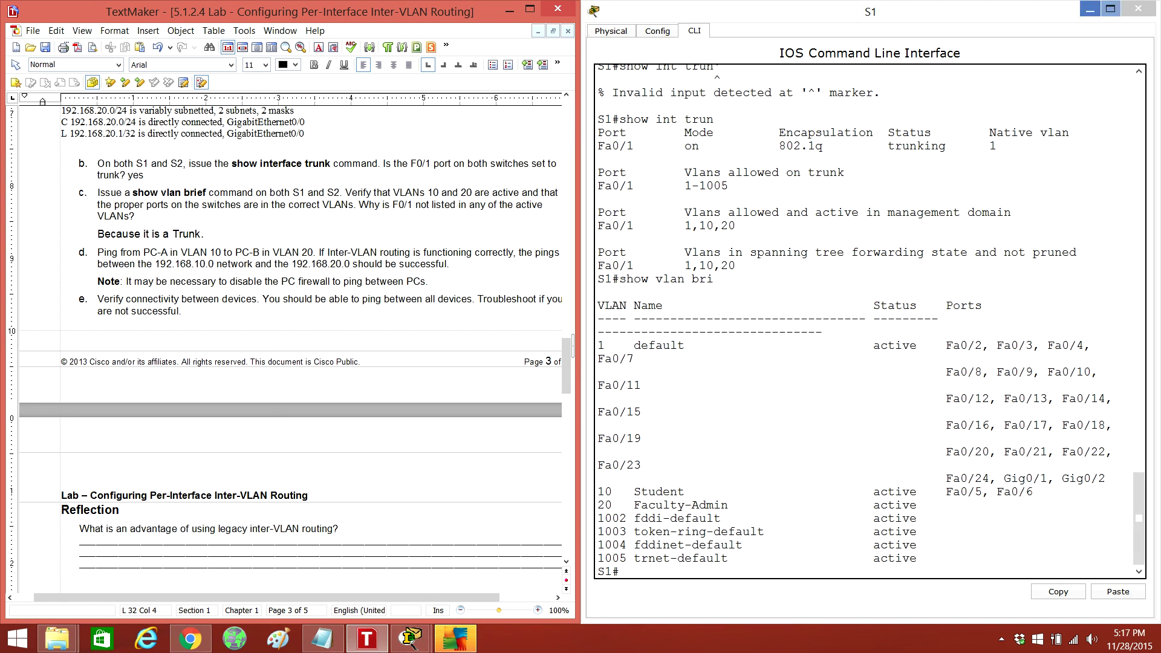
Close S1's CLI and send a simple PDU from PC-A to PC-B, which succeeds
{"action": "left_click", "coordinate": [1091, 11]}
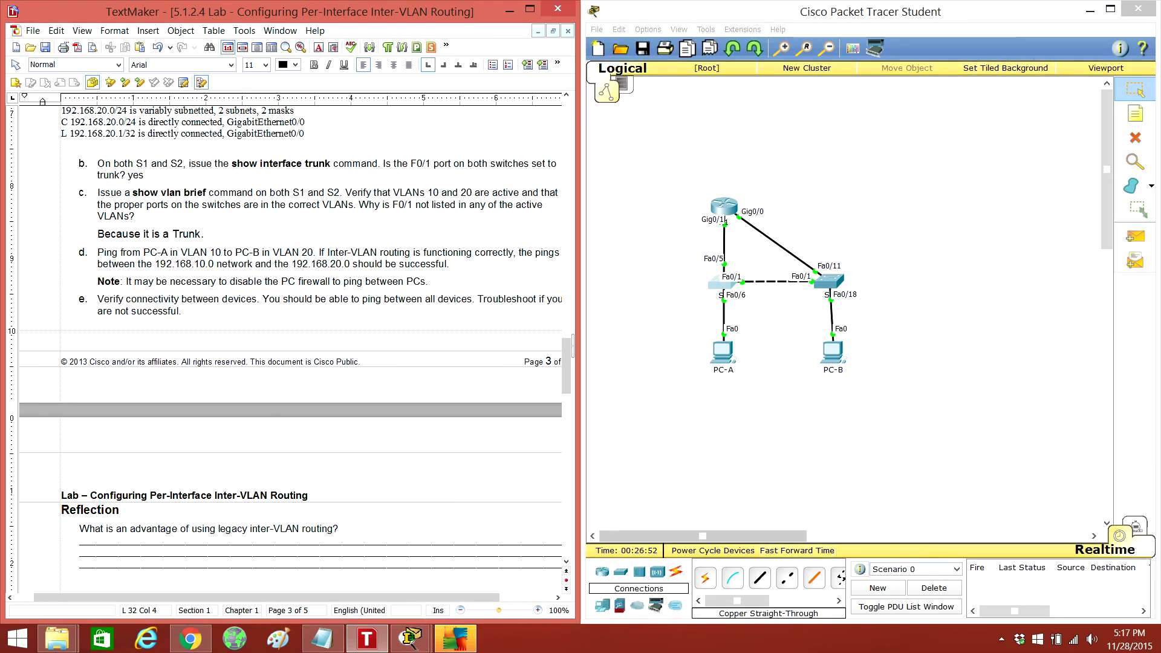
{"action": "left_click", "coordinate": [1135, 236]}
{"action": "left_click", "coordinate": [832, 345]}
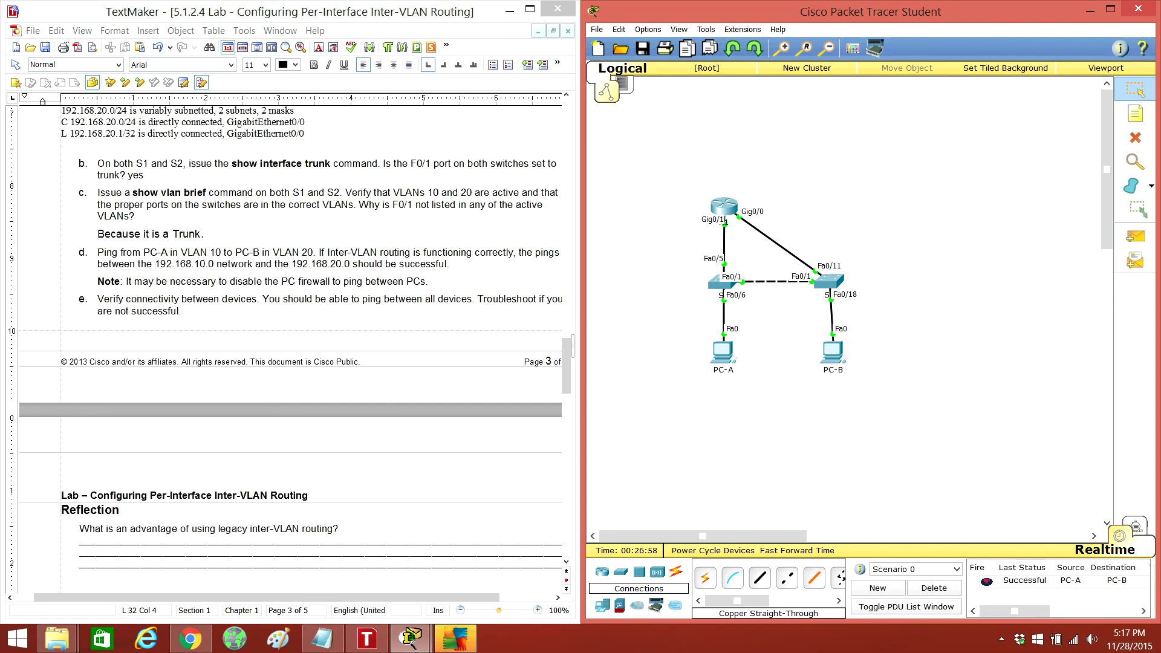
{"action": "left_click_drag", "start_coordinate": [568, 354], "coordinate": [566, 392]}
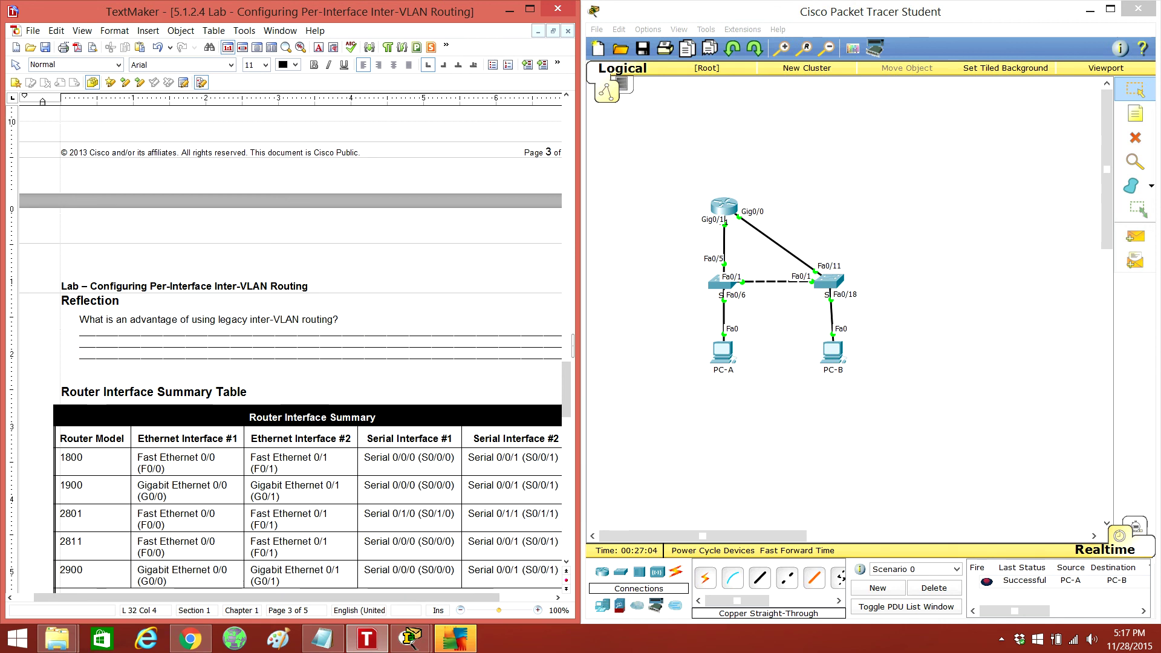
Replace the three blank Reflection lines with 'Defined paths for seperate vlans.' and select the question
{"action": "left_click", "coordinate": [83, 332]}
{"action": "left_click_drag", "start_coordinate": [84, 331], "coordinate": [558, 355]}
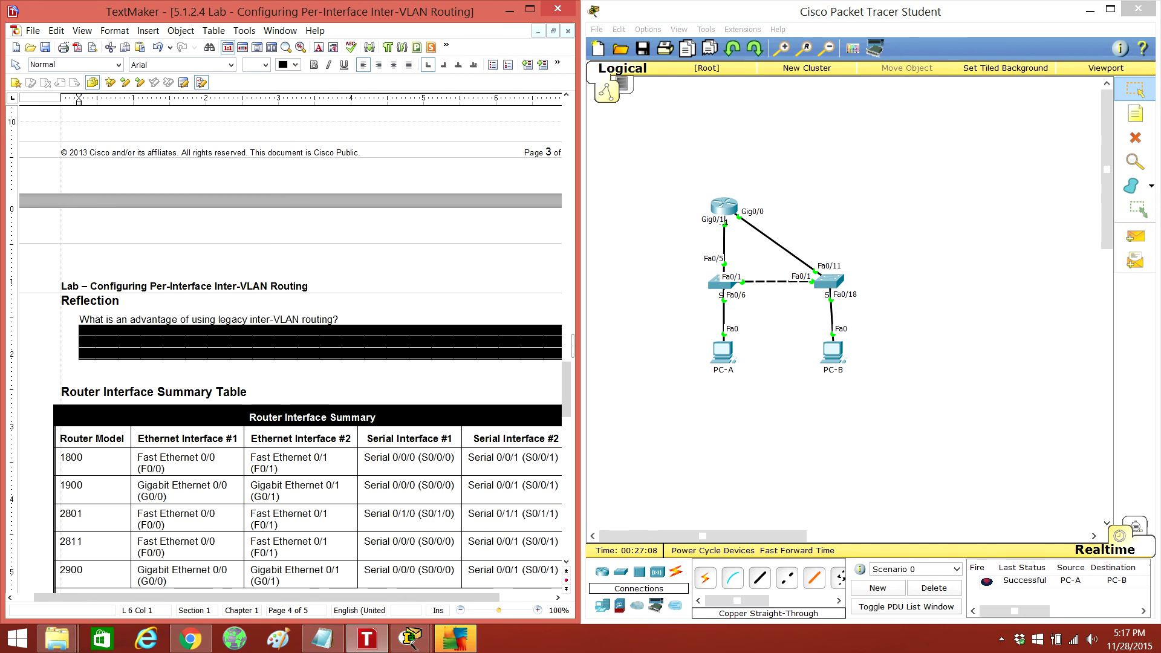
{"action": "type", "text": "D"}
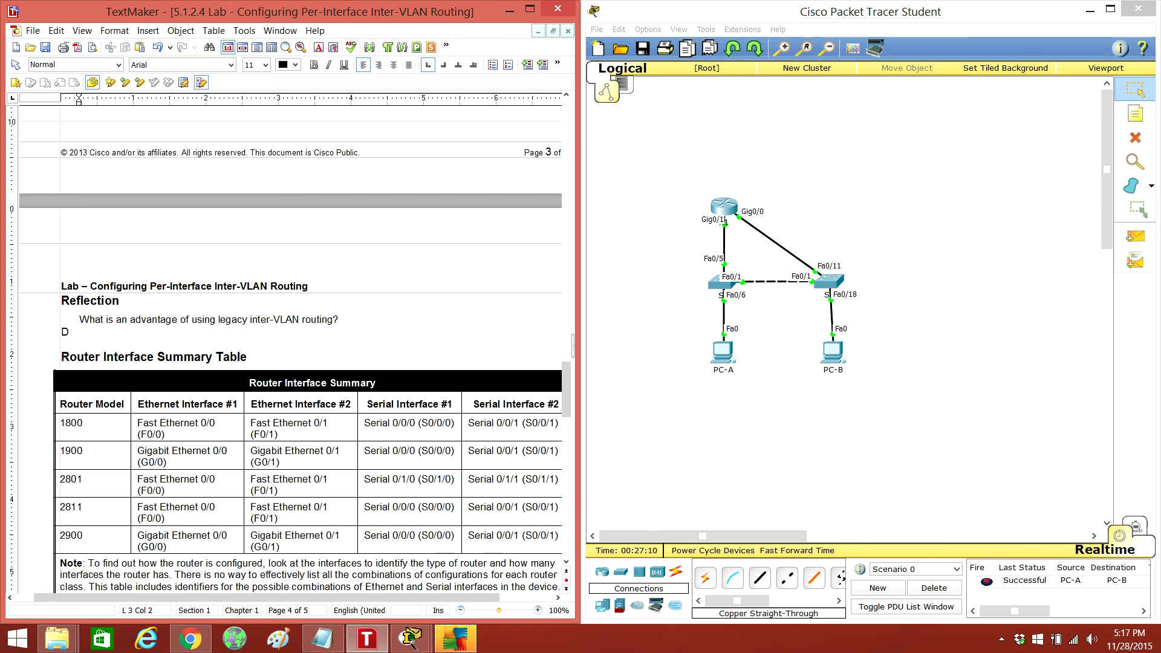
{"action": "type", "text": "efined "}
{"action": "type", "text": "paths for "}
{"action": "type", "text": "sepera"}
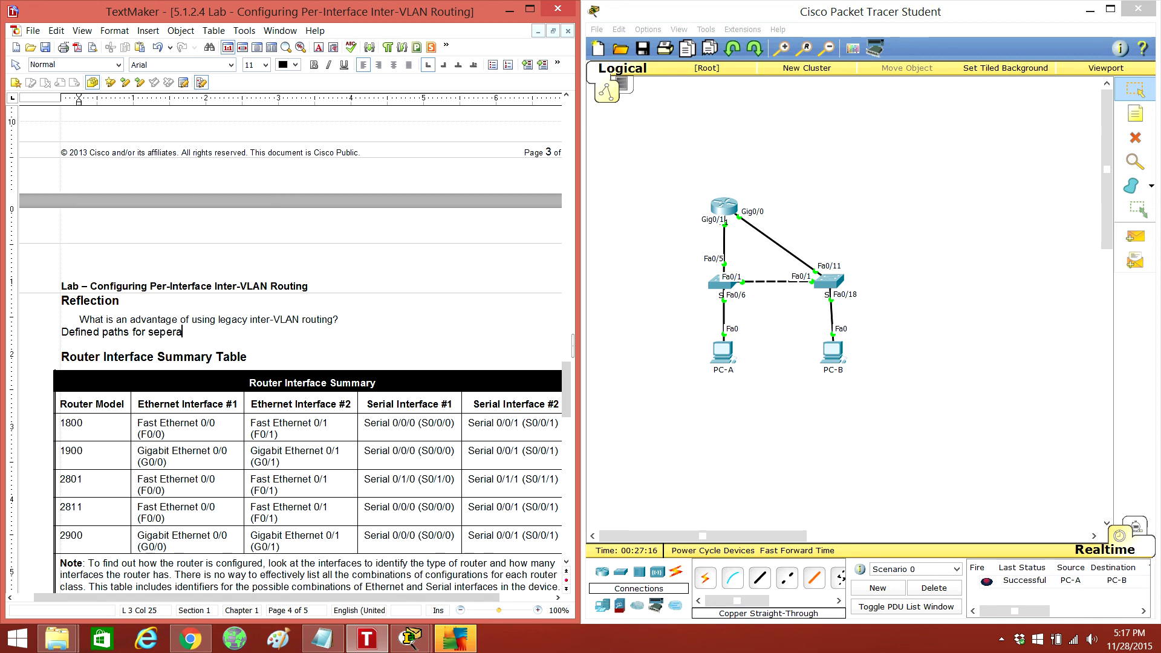
{"action": "type", "text": "te vlans"}
{"action": "type", "text": "."}
{"action": "key", "text": "Up"}
{"action": "key", "text": "ctrl+shift+Left"}
{"action": "key", "text": "ctrl+shift+Left"}
{"action": "key", "text": "ctrl+shift+Left"}
{"action": "key", "text": "ctrl+shift+Left"}
{"action": "key", "text": "shift+Home"}
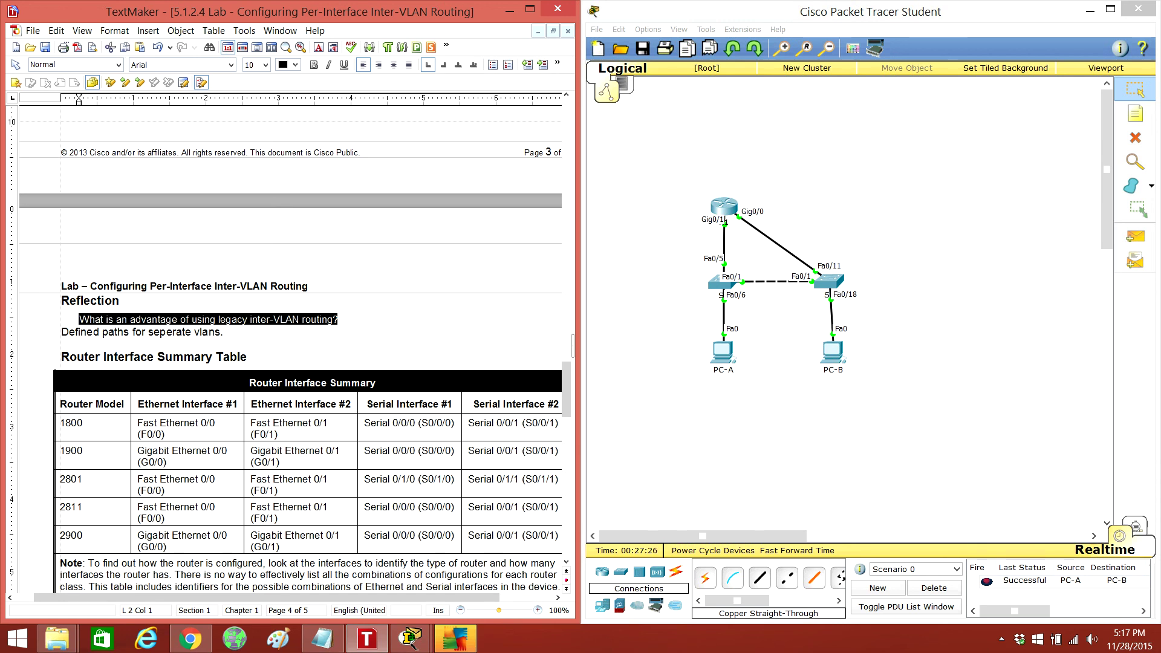
Bring Google Chrome to the front from the taskbar
{"action": "left_click", "coordinate": [189, 640]}
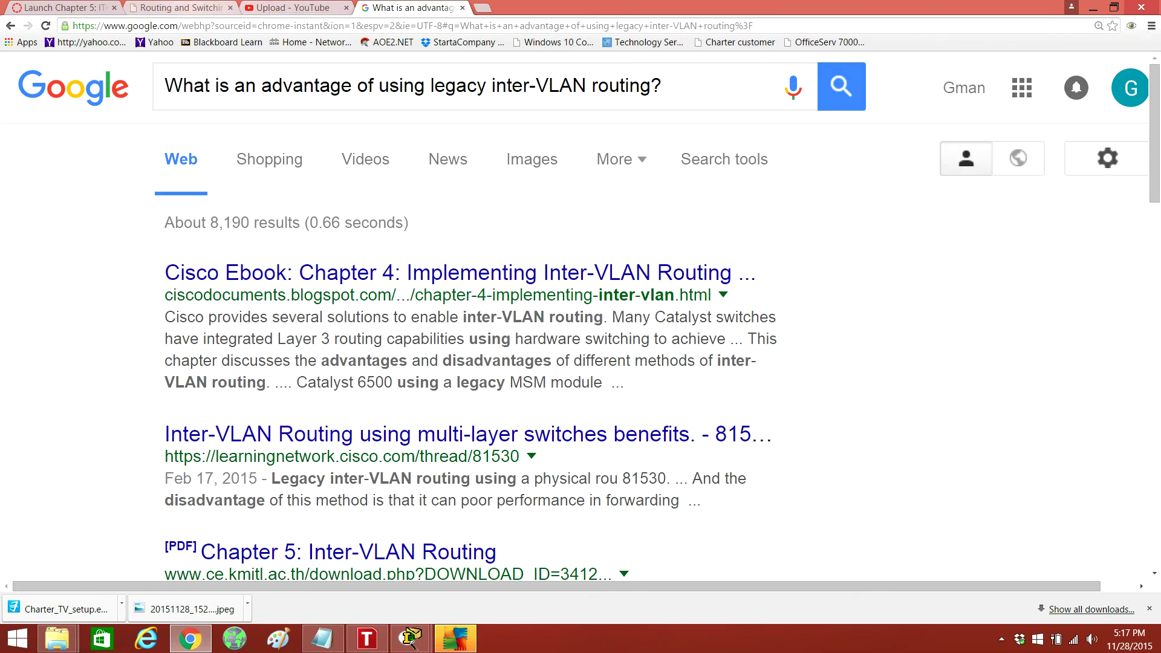
{"action": "left_click", "coordinate": [1092, 7]}
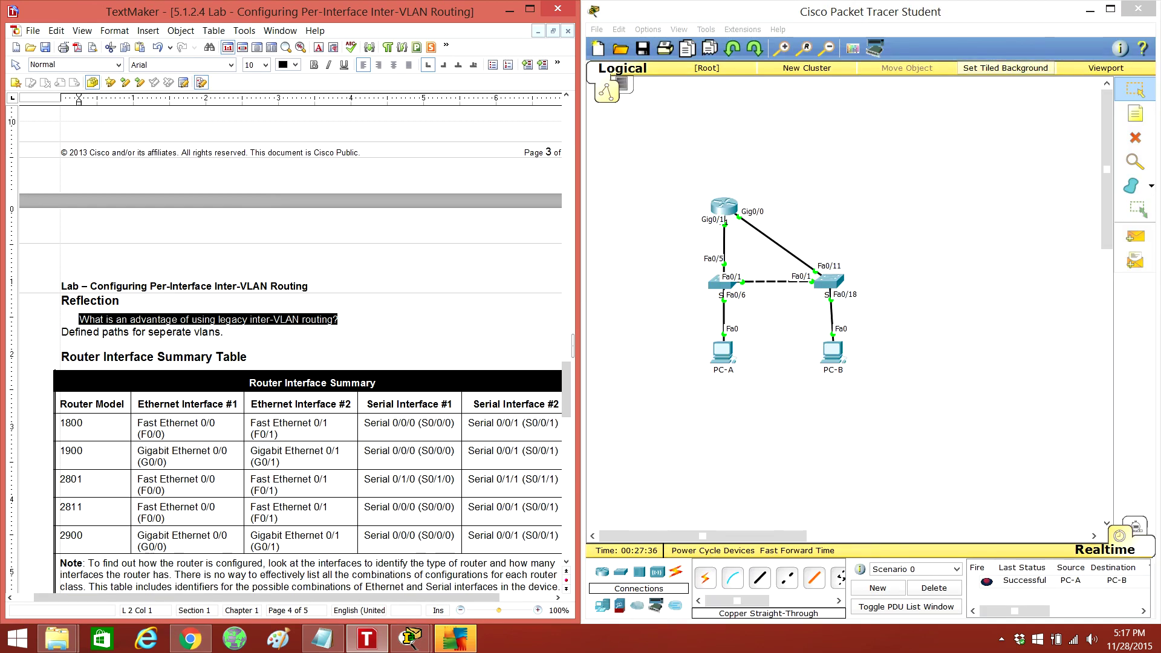
{"action": "left_click_drag", "start_coordinate": [567, 490], "coordinate": [566, 368]}
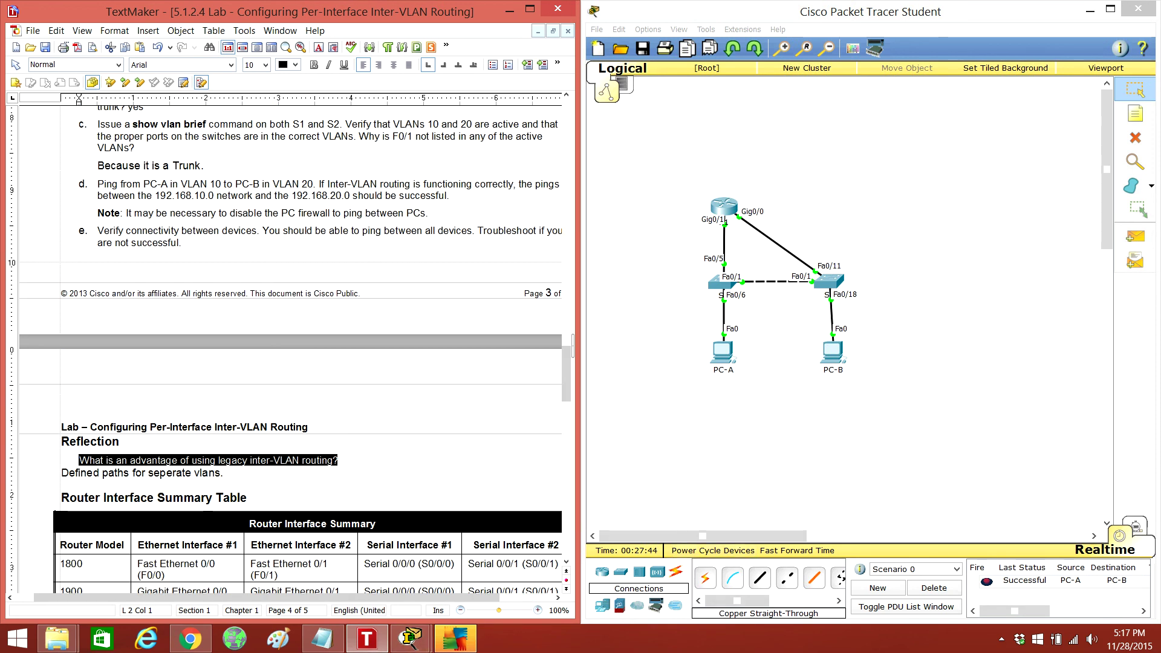
{"action": "left_click", "coordinate": [1002, 639]}
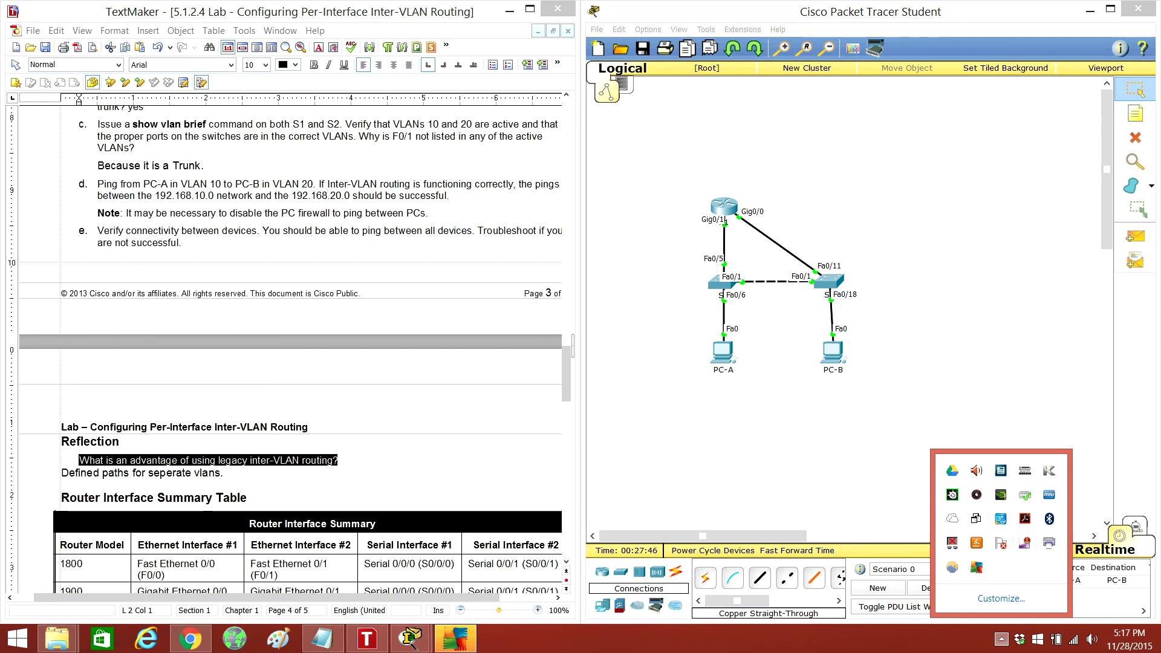
{"action": "right_click", "coordinate": [1025, 471]}
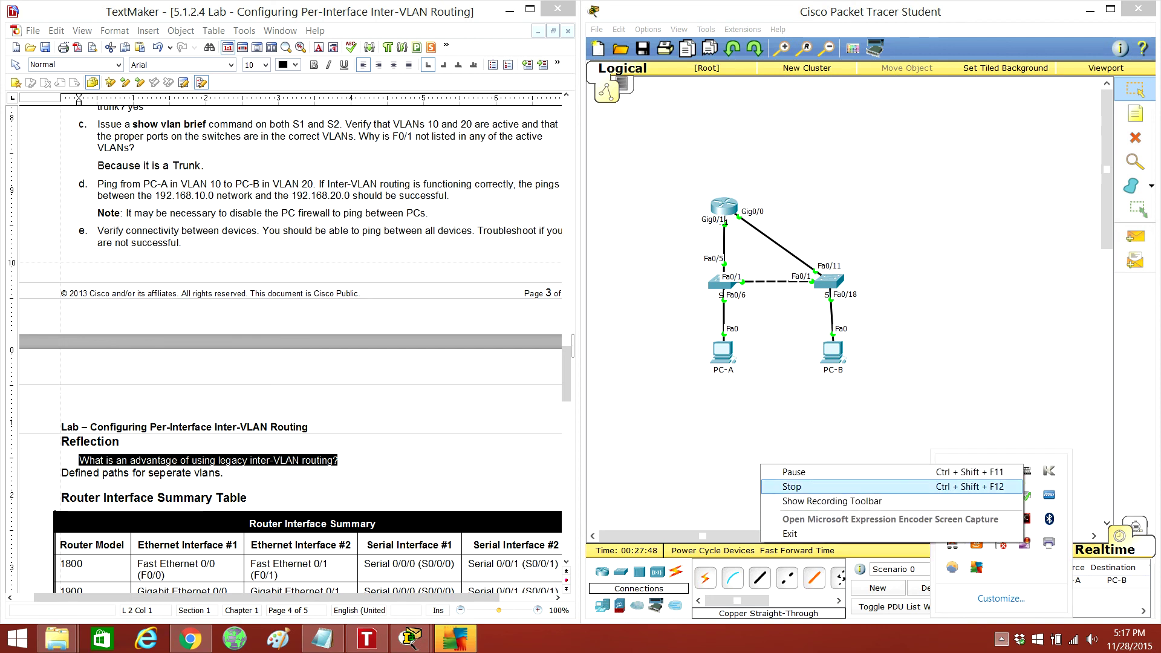